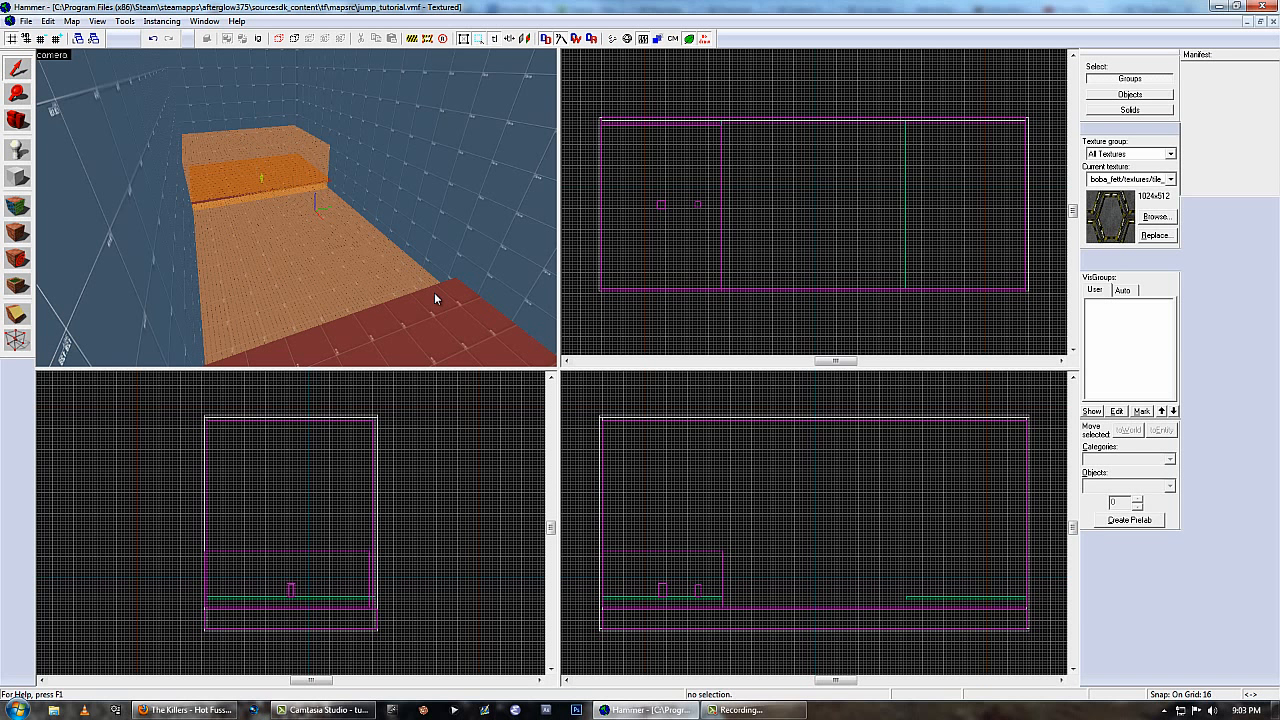
Apply the tools/toolsskybox2d texture to the ceiling face of the room with the face editing tool.
click(16, 205)
click(603, 401)
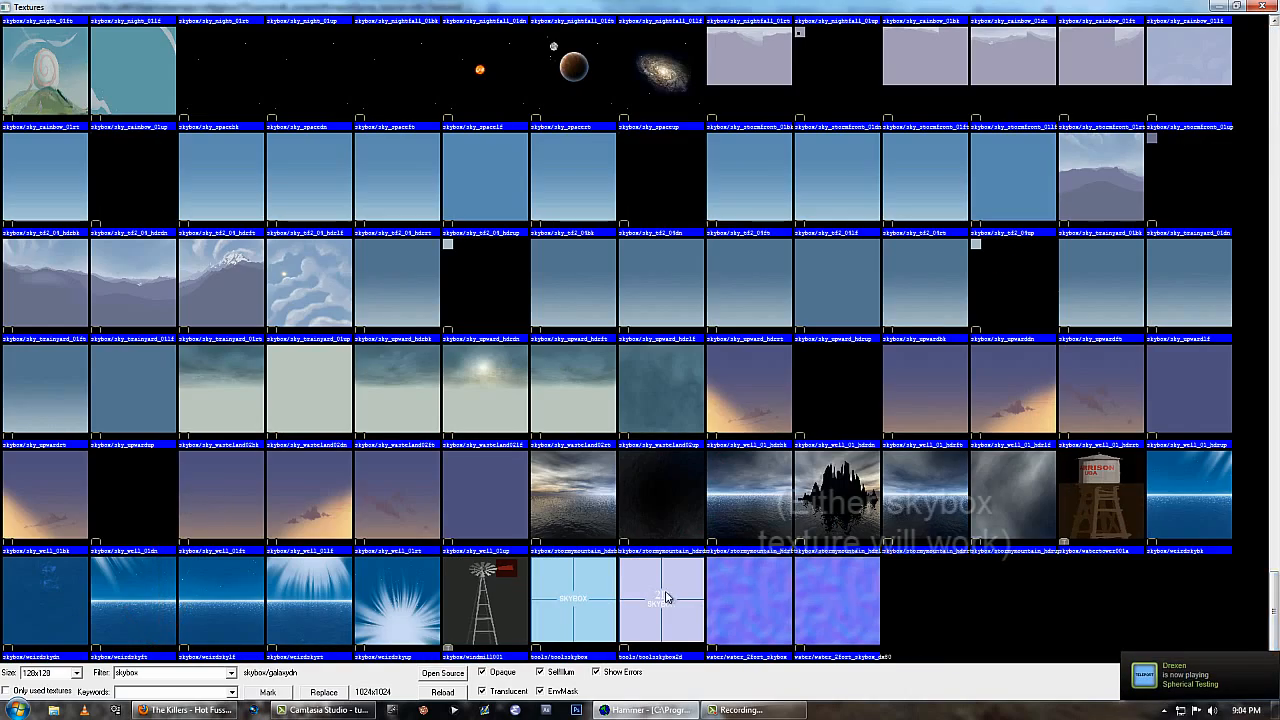
double_click(667, 597)
key(z)
key(z)
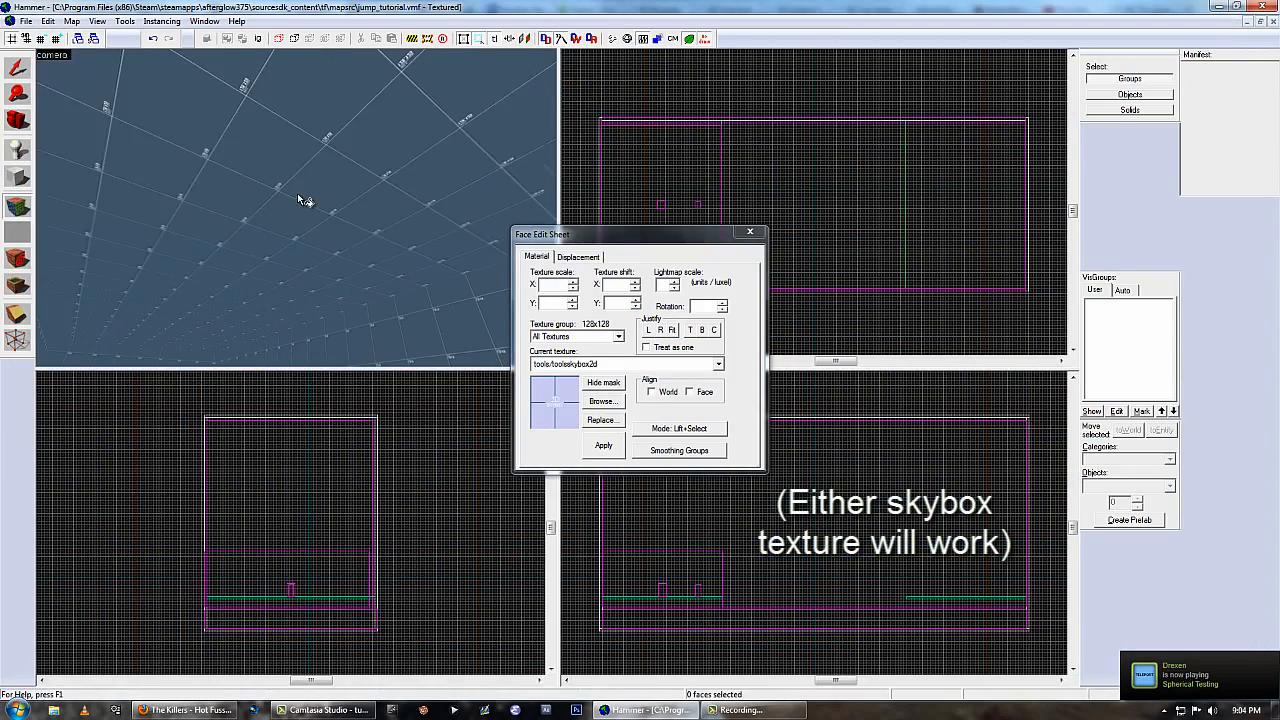
right_click(298, 196)
key(z)
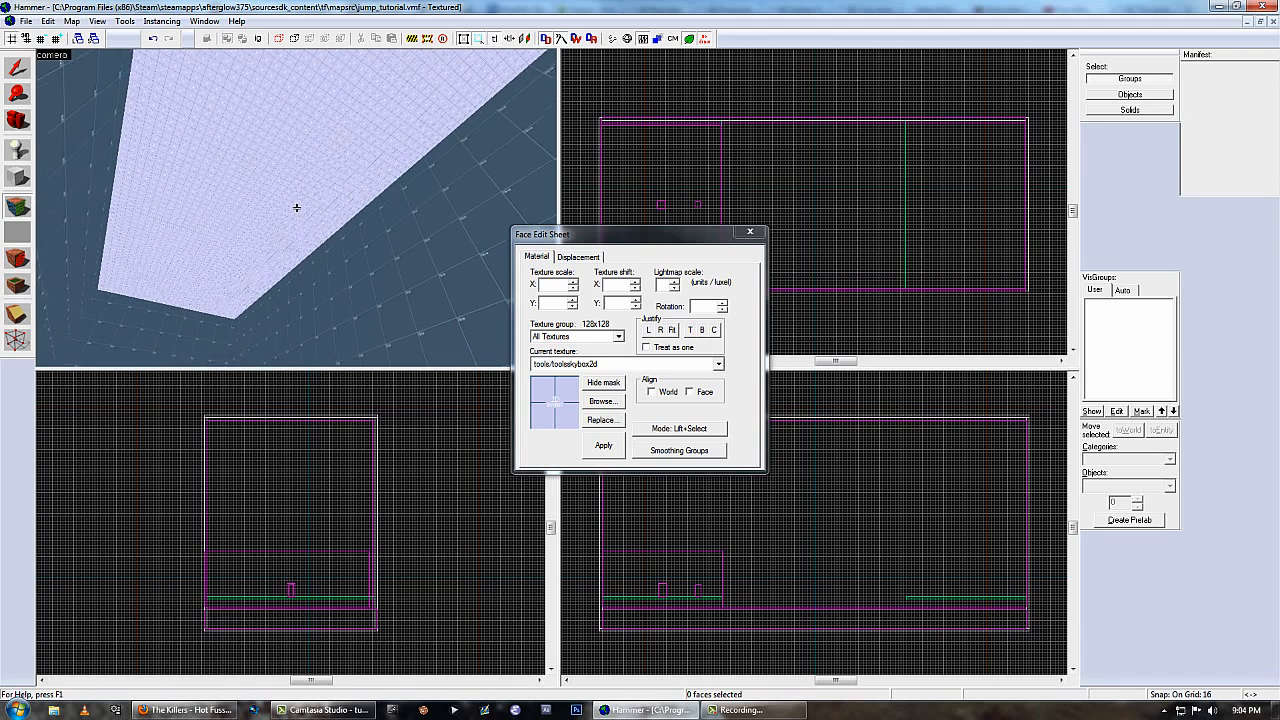
key(z)
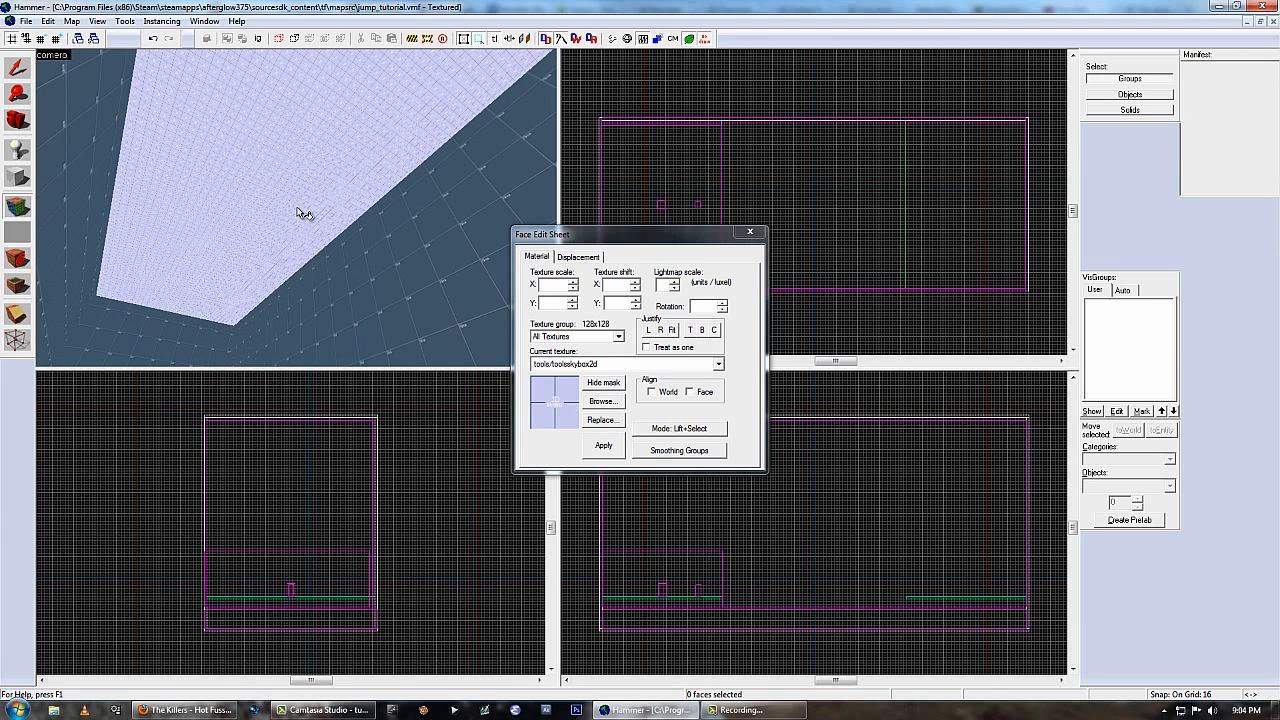
click(750, 233)
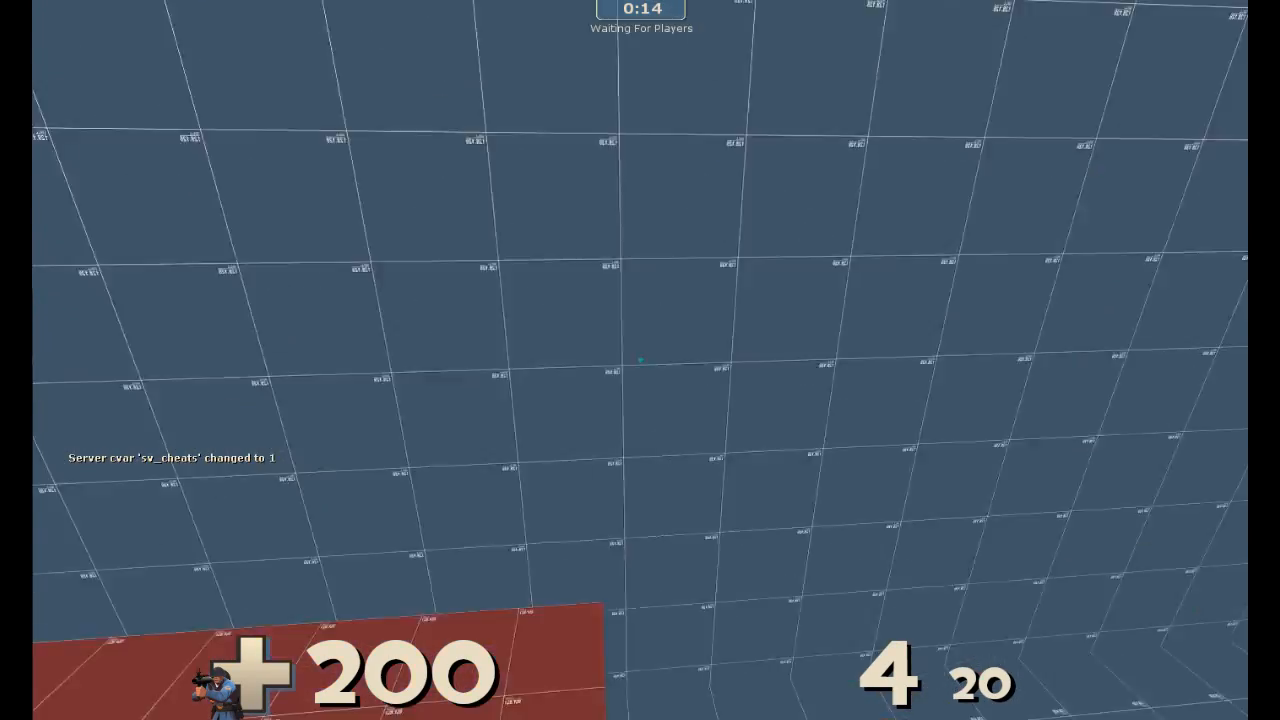
click(640, 360)
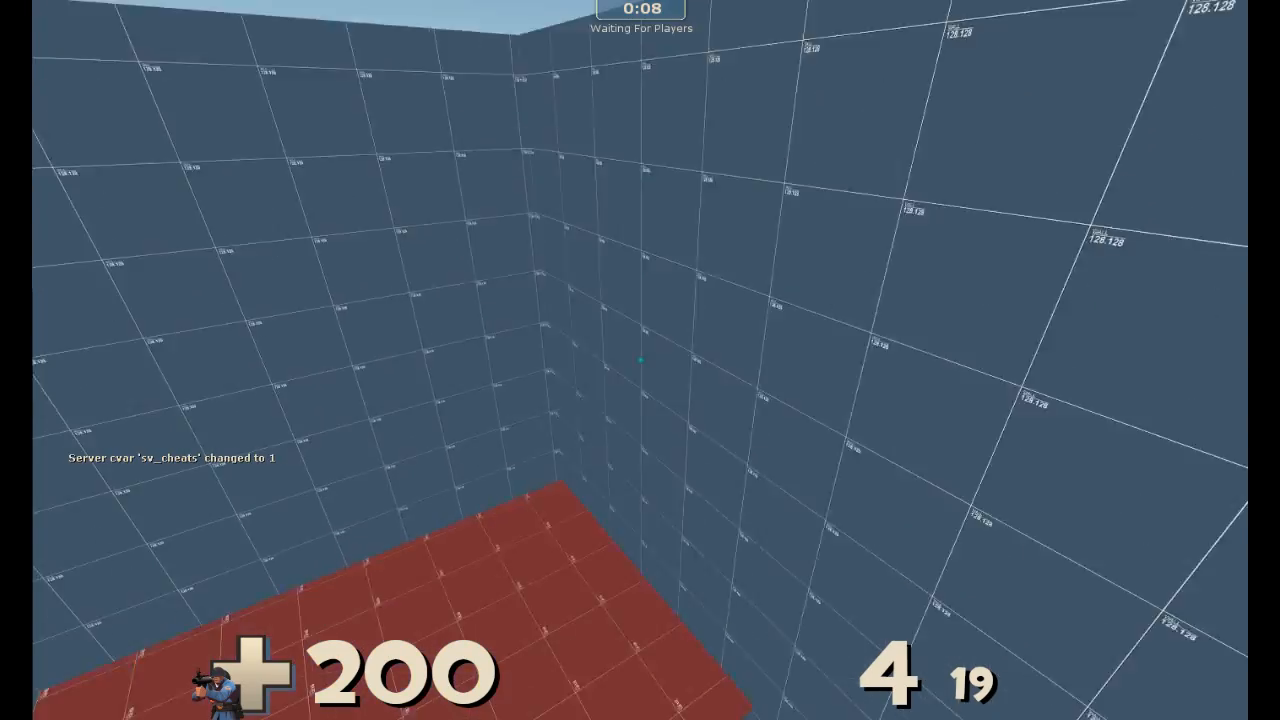
click(640, 360)
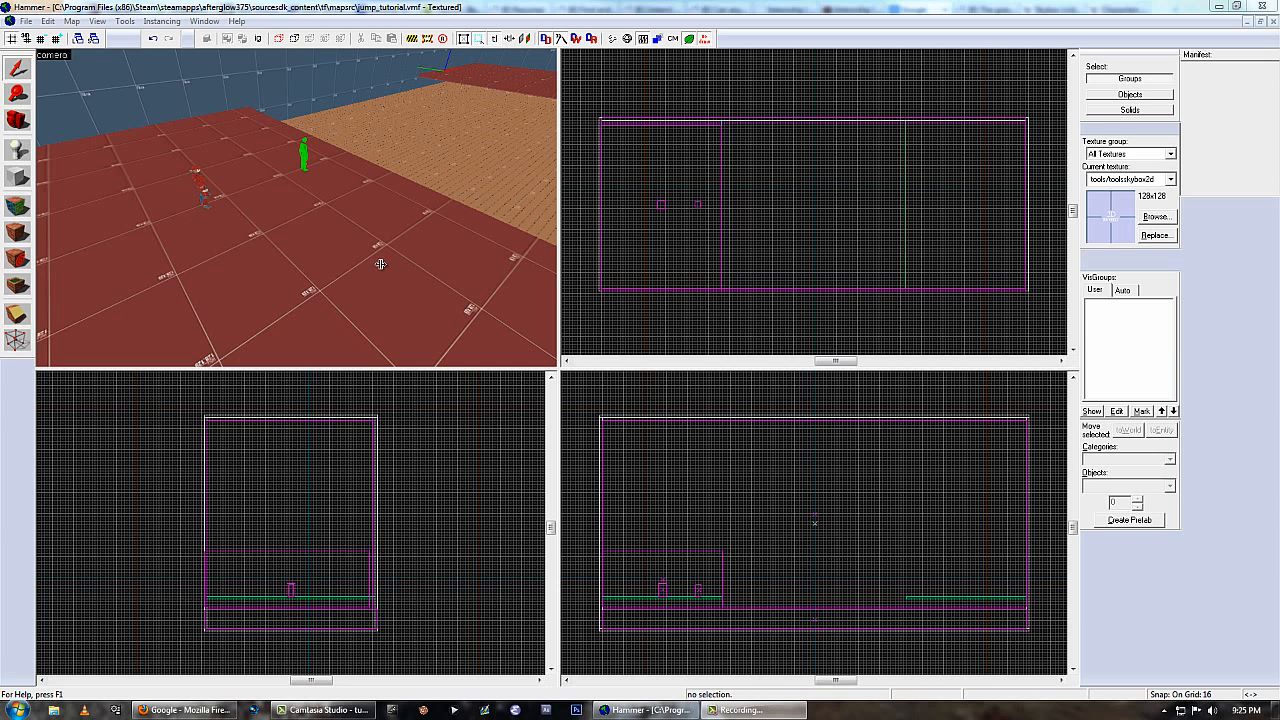
Place a new point entity on the red platform's floor near the existing player spawn and select it.
click(315, 251)
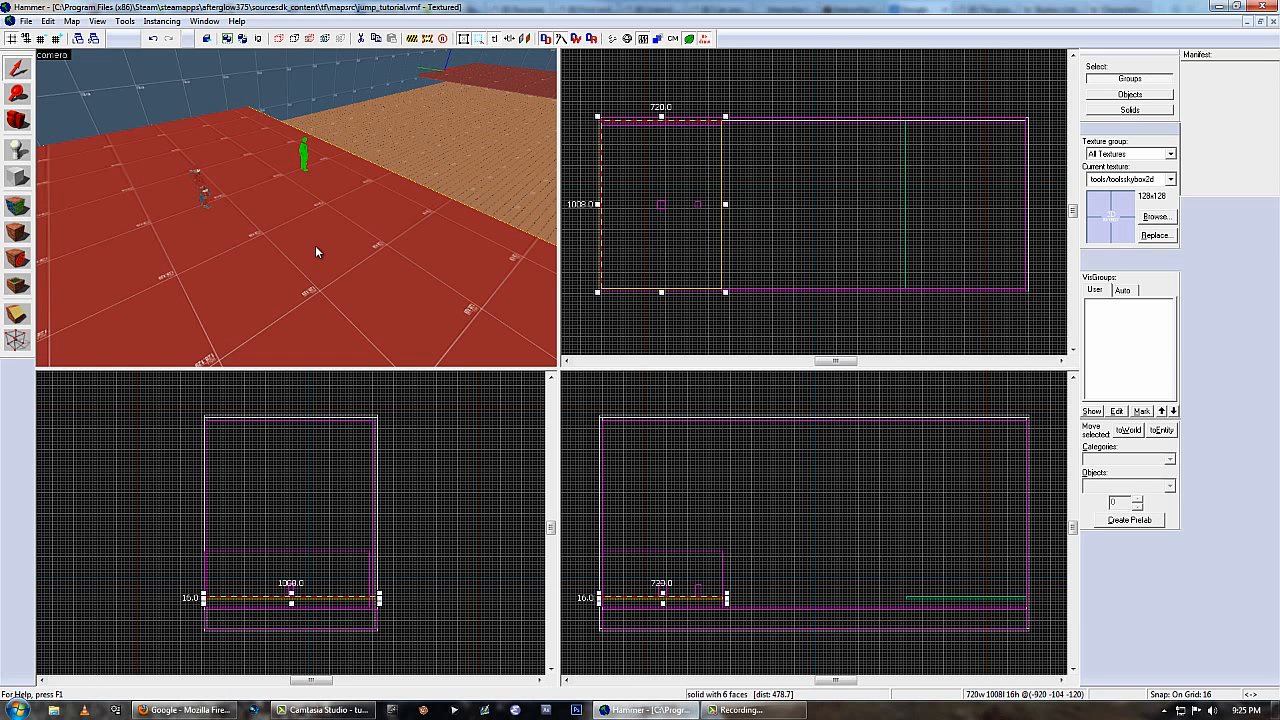
key(shift+e)
click(309, 238)
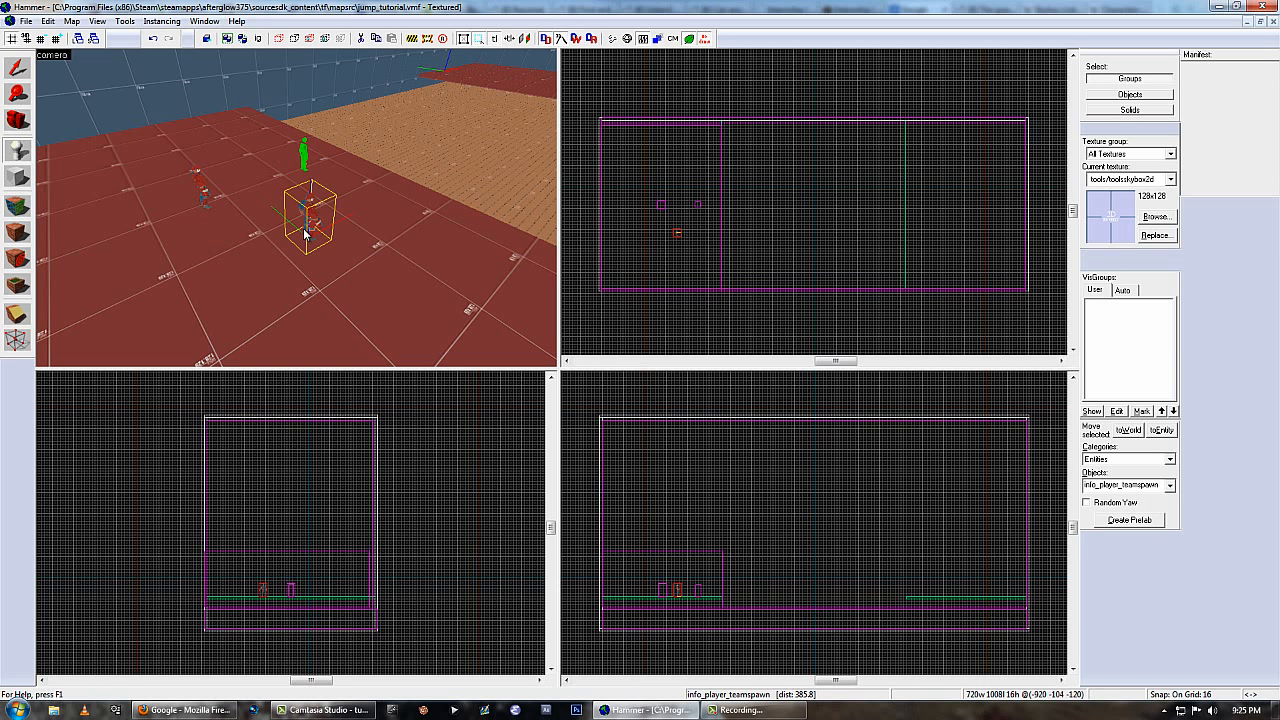
click(18, 69)
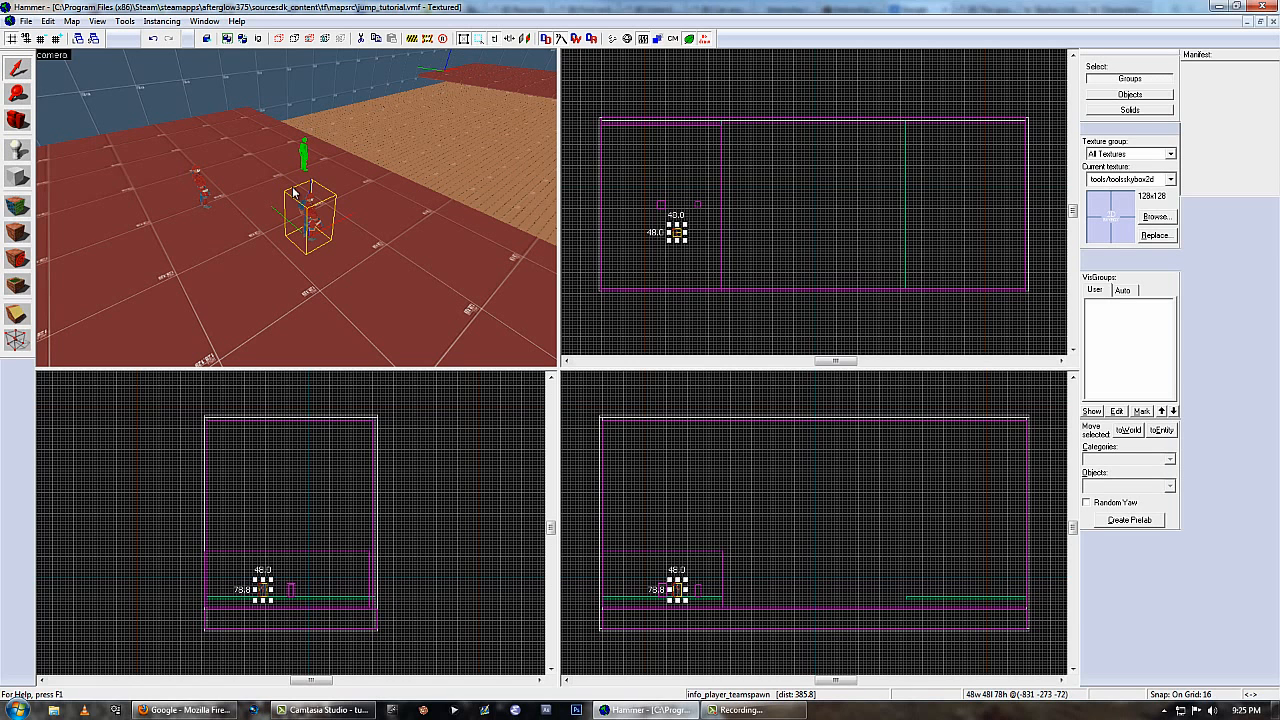
Change the new entity's class to light_environment and apply it.
double_click(309, 214)
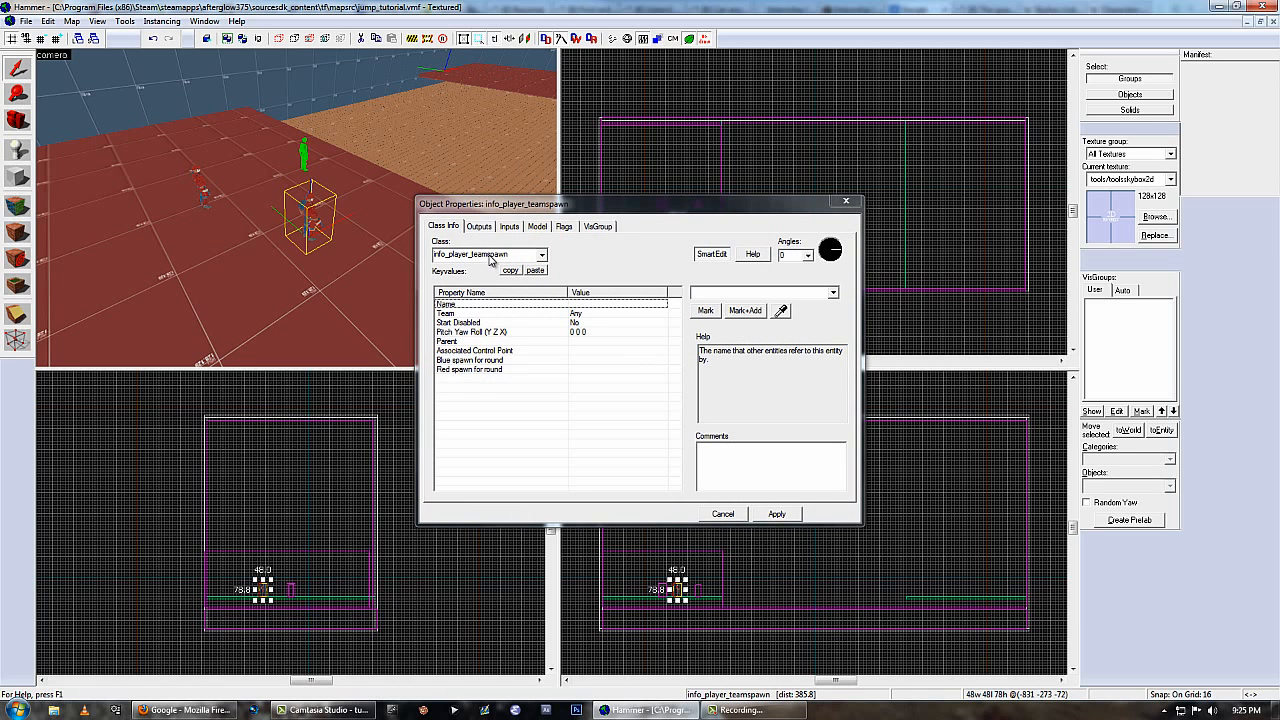
double_click(487, 256)
text(light)
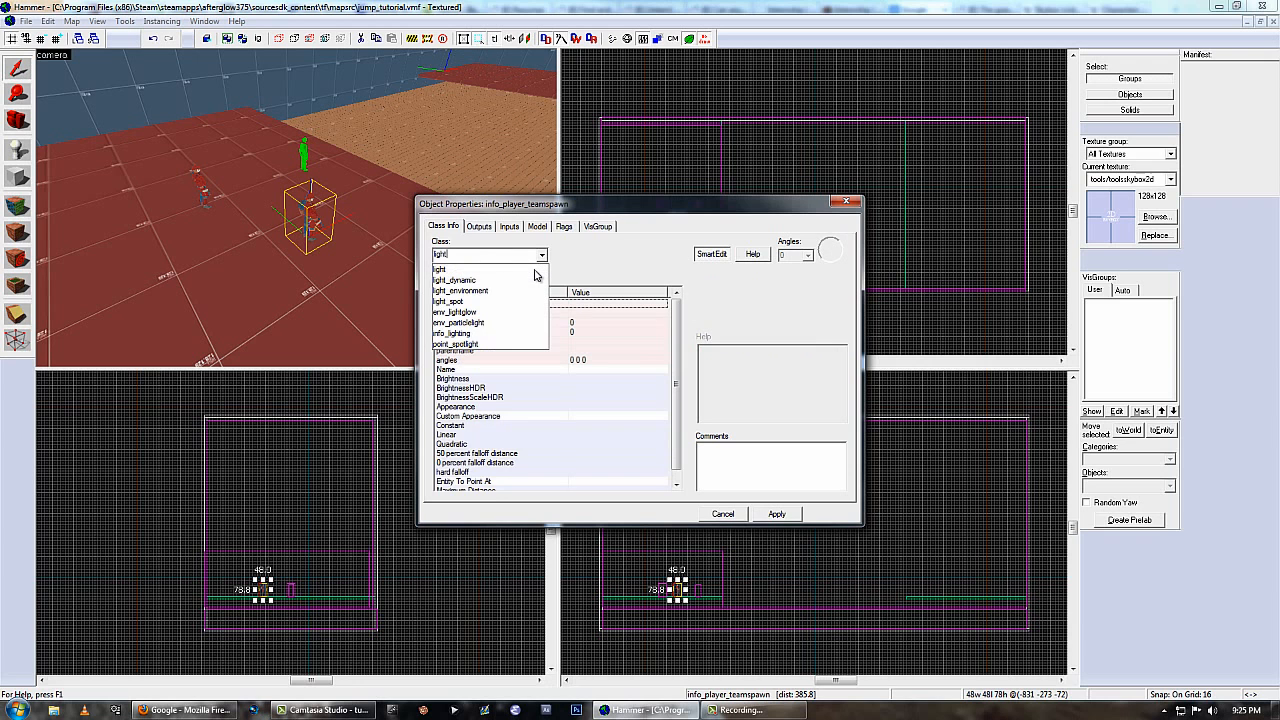
click(480, 290)
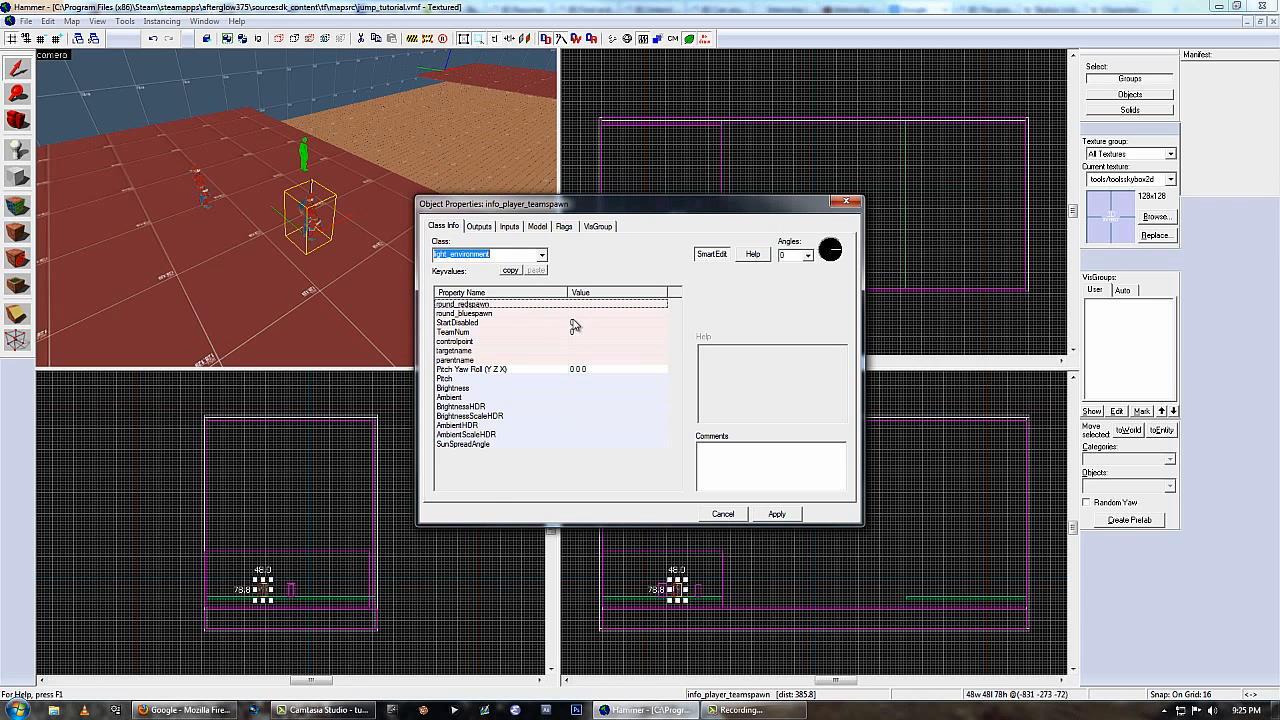
click(777, 513)
Examine the Brightness and Ambient properties of the light_environment.
click(559, 324)
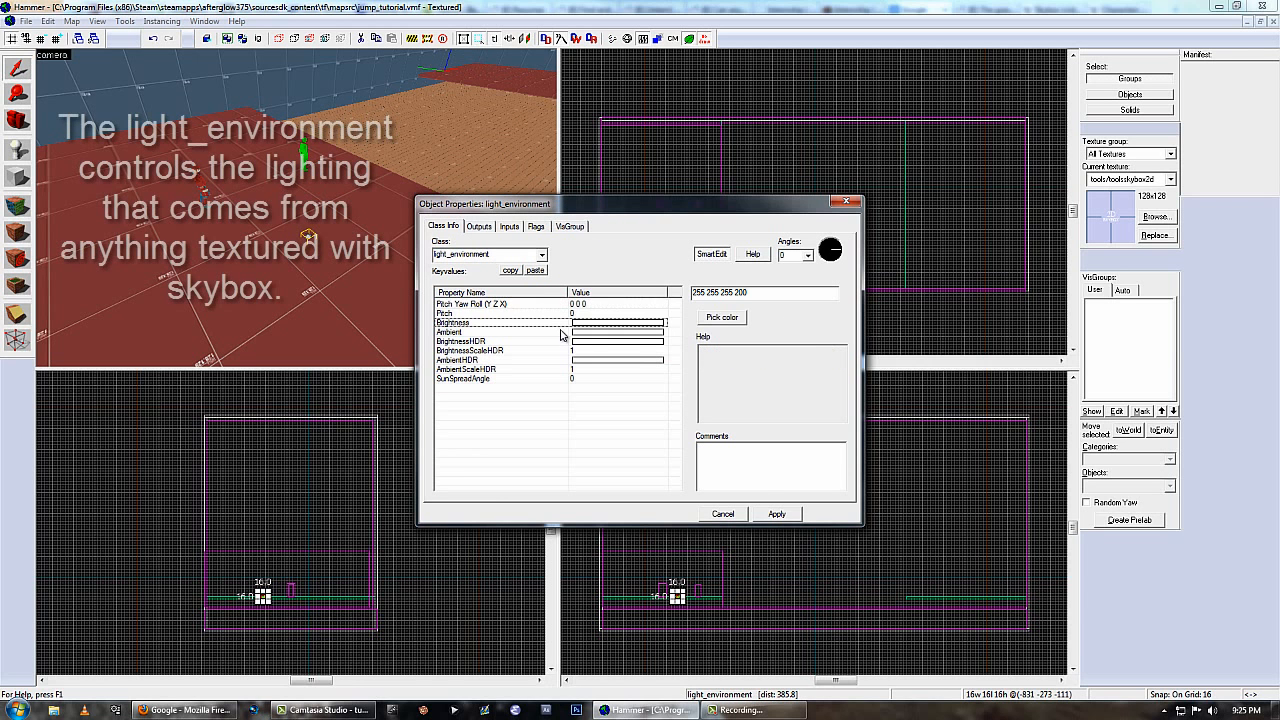
click(563, 332)
click(566, 339)
click(567, 324)
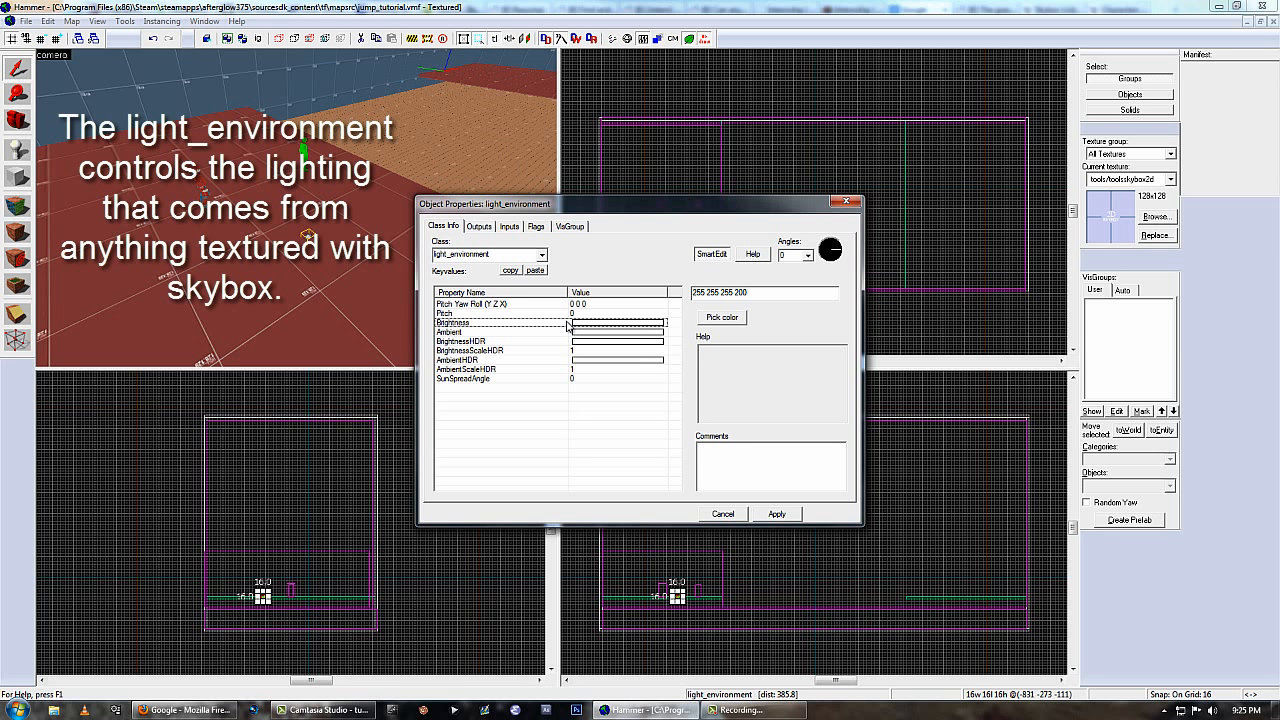
click(777, 514)
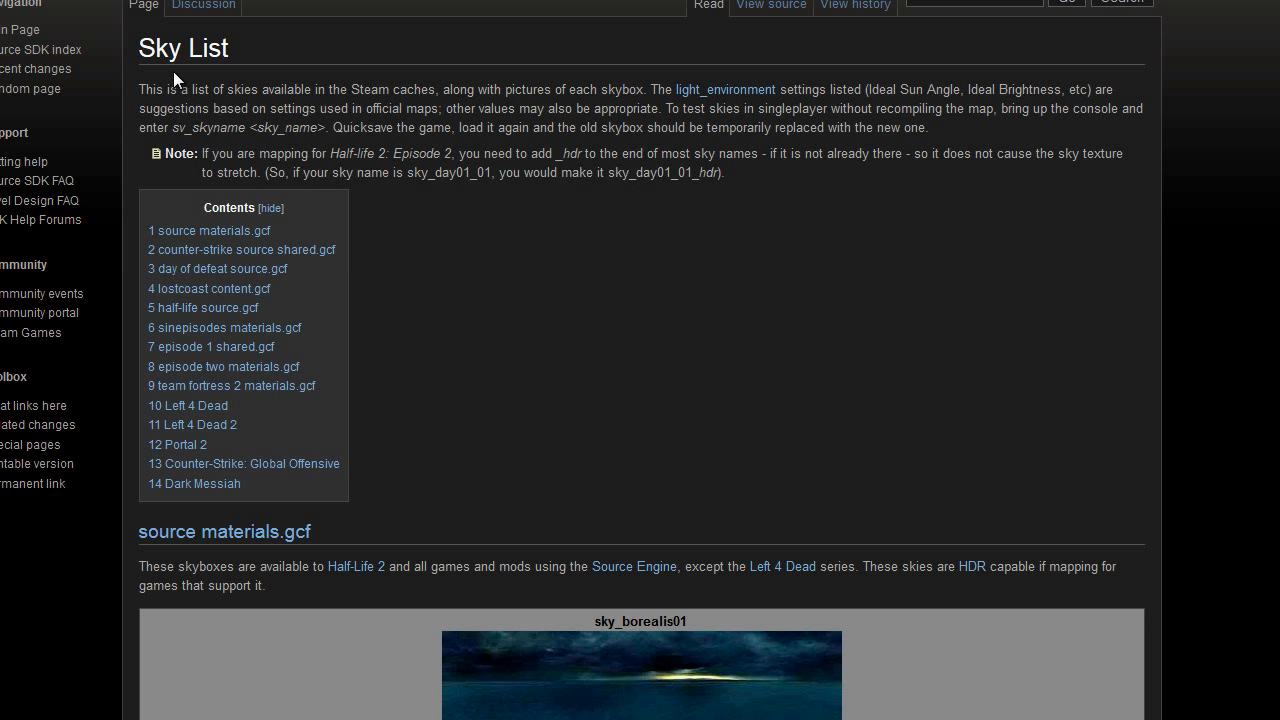
Find the Team Fortress 2 section of the Sky List wiki page and browse its skyboxes.
drag(139, 50, 296, 56)
click(851, 368)
text(tf)
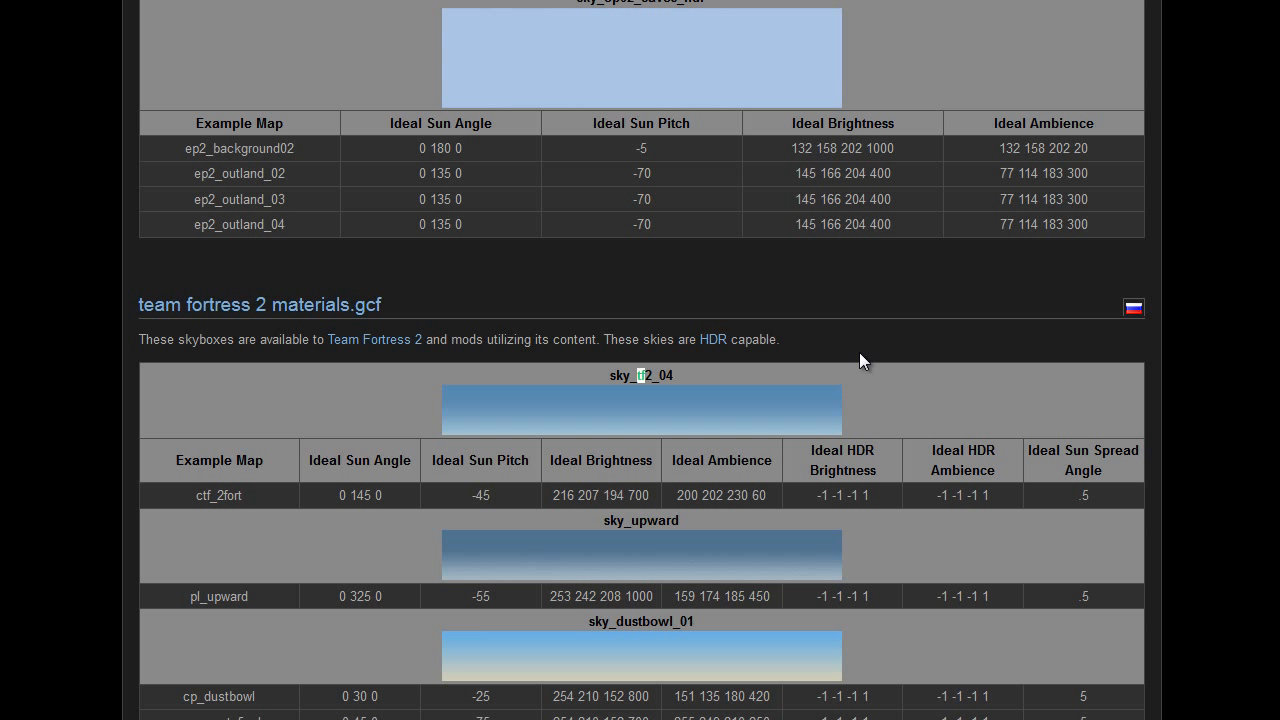
scroll(257, 588, down, 5)
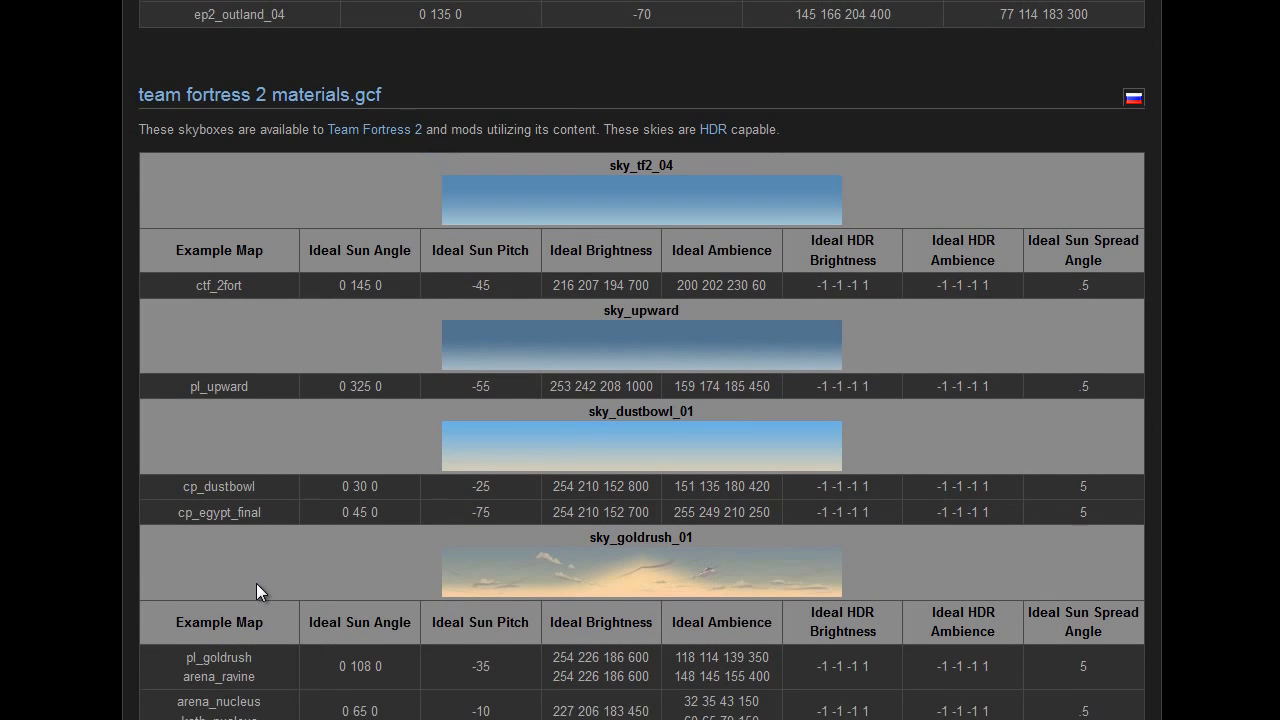
scroll(350, 598, down, 7)
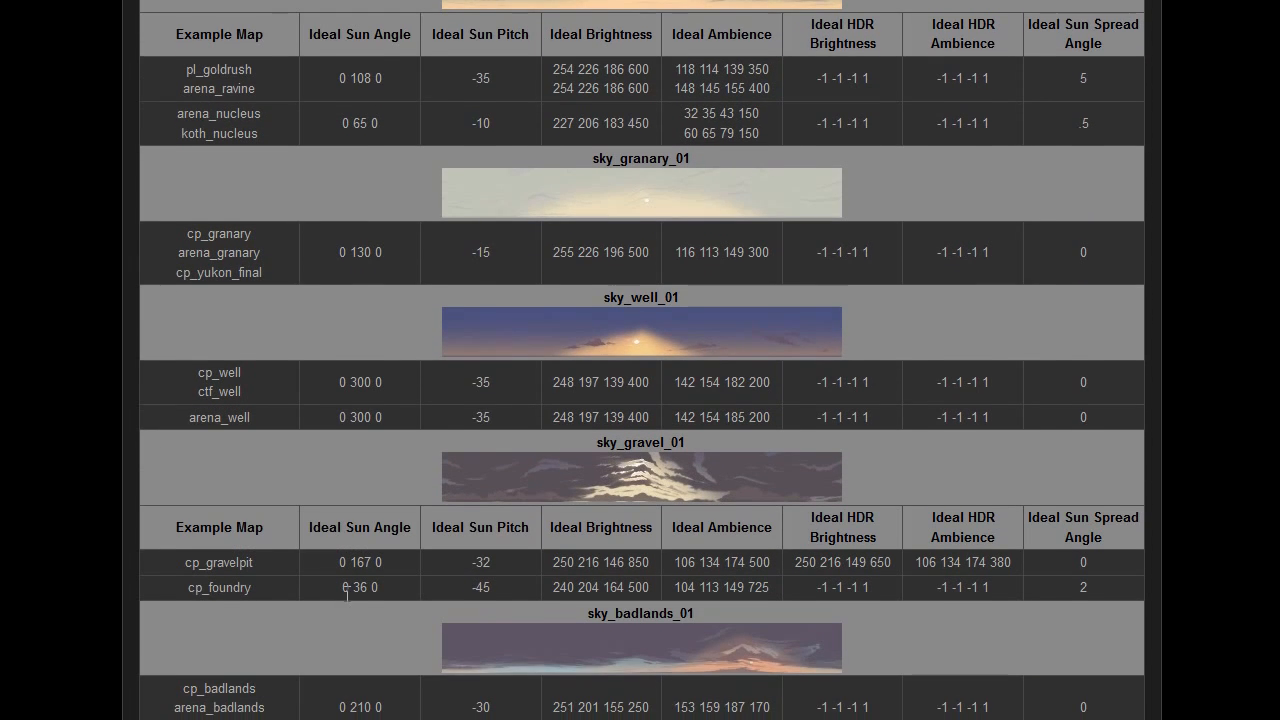
scroll(333, 593, down, 2)
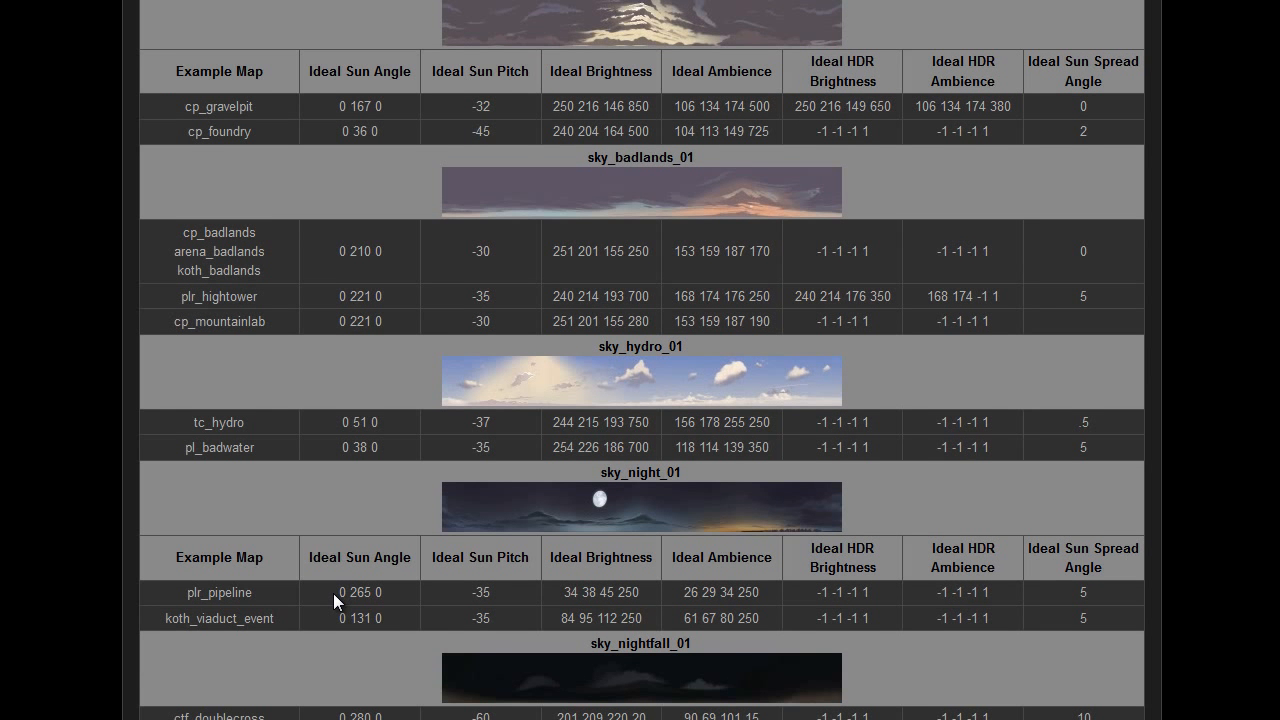
scroll(333, 597, up, 3)
Examine the sky_hydro_01 entry and its tc_hydro row of ideal light settings against the column headings.
drag(598, 578, 697, 585)
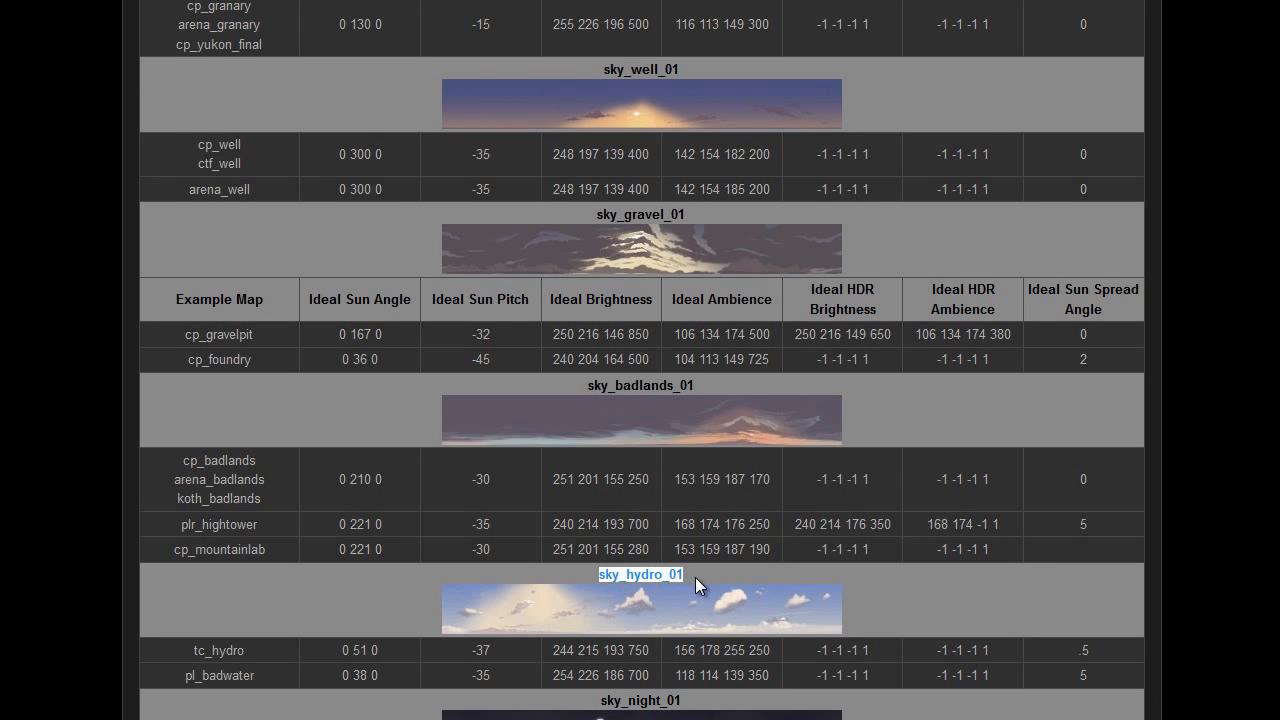
drag(190, 651, 997, 650)
click(995, 652)
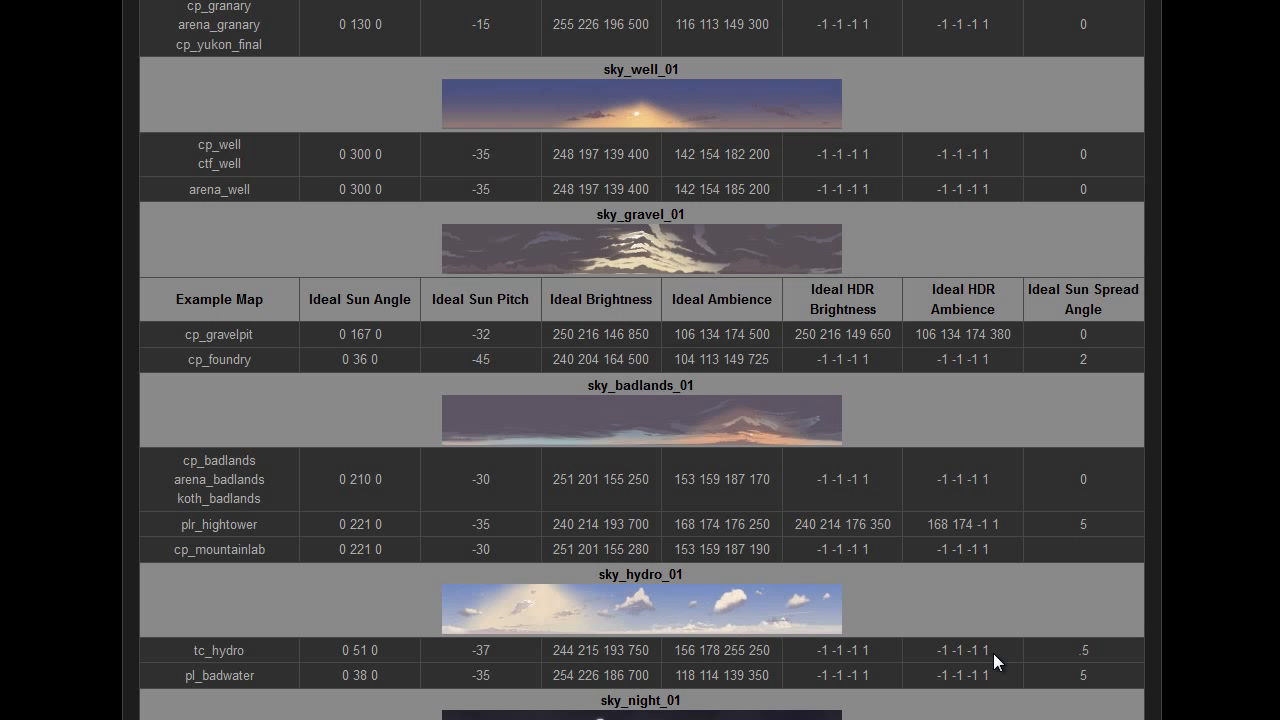
drag(308, 298, 413, 300)
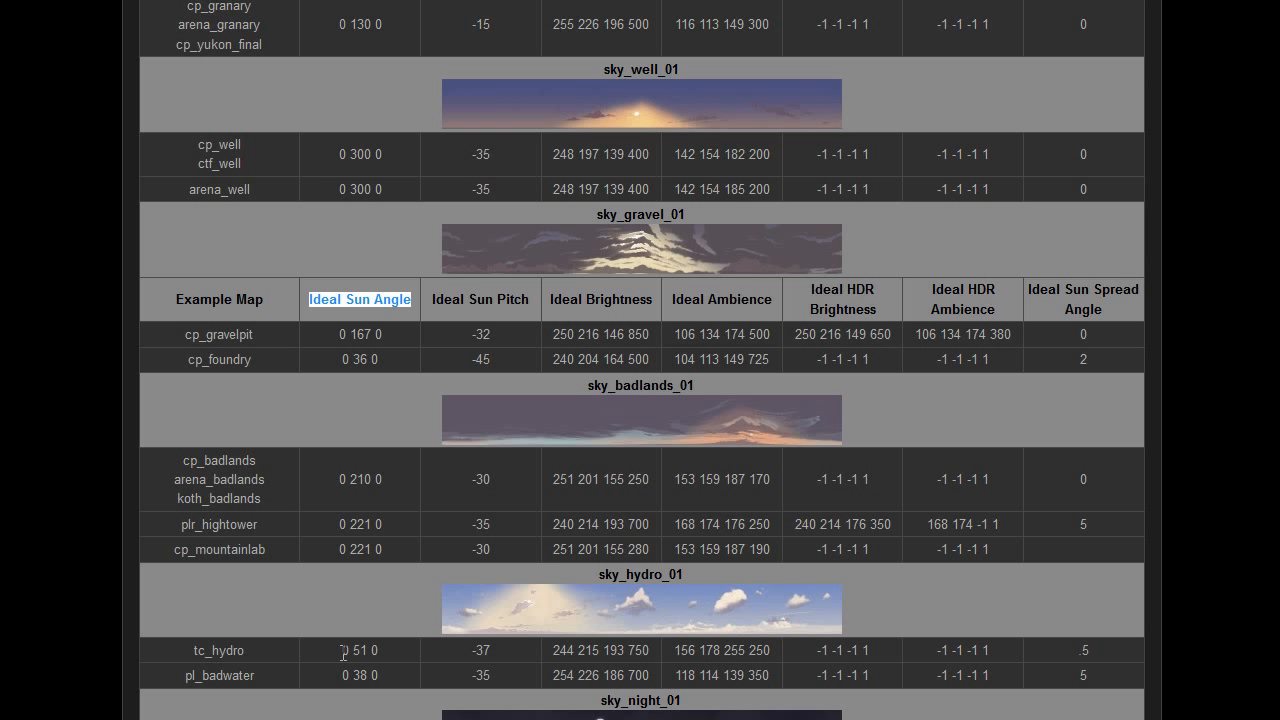
Copy the tc_hydro ideal sun angle, 0 51 0, into the light_environment's Pitch Yaw Roll property and apply it.
drag(351, 652, 394, 659)
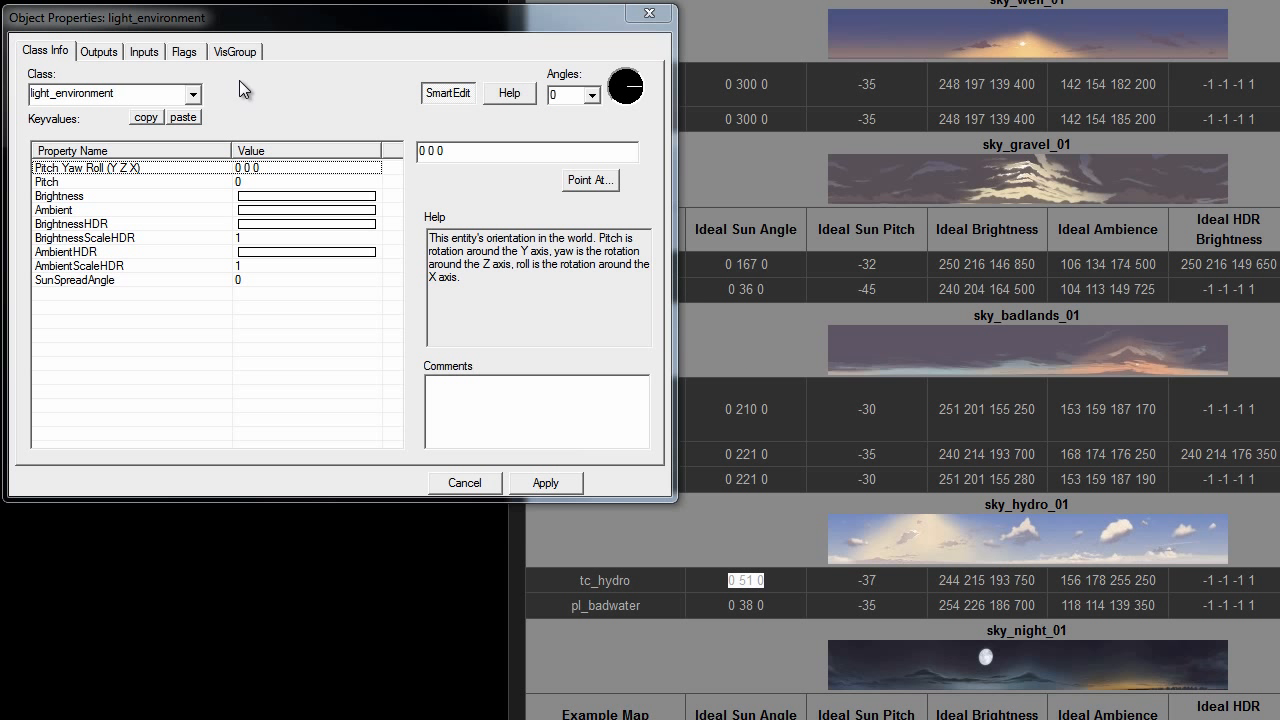
click(722, 590)
drag(722, 590, 766, 583)
key(ctrl+c)
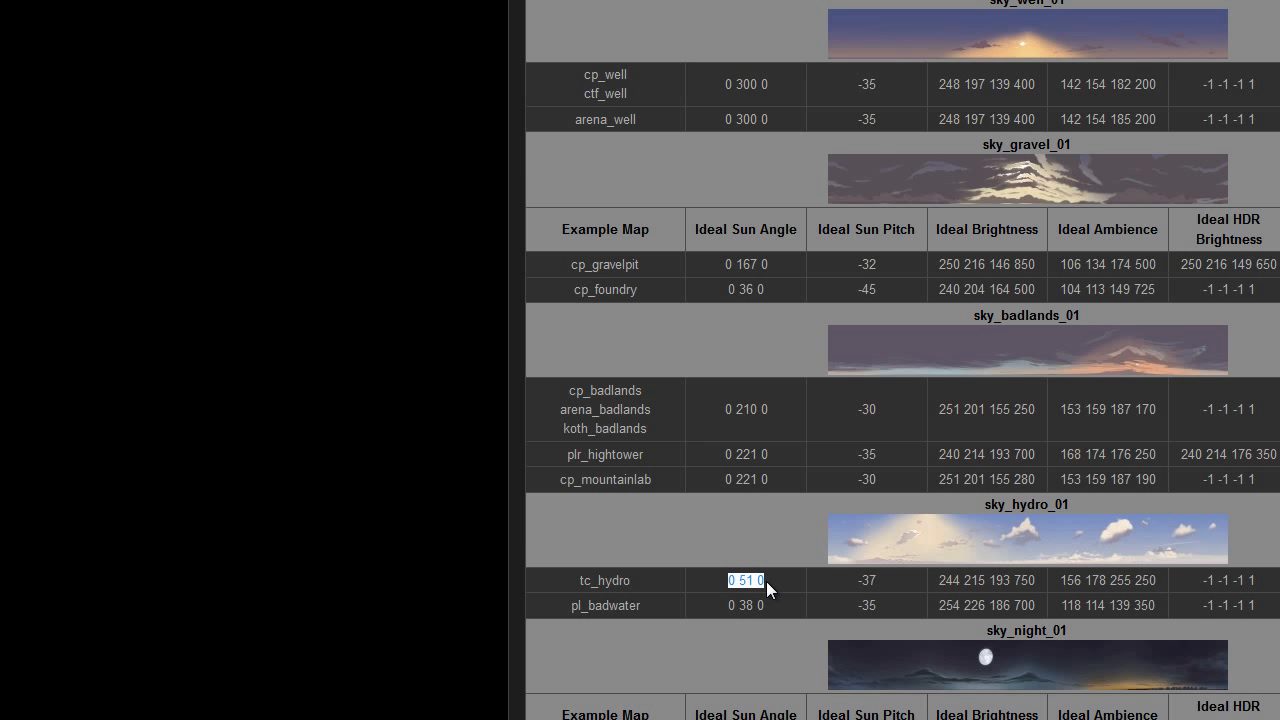
key(alt+Tab)
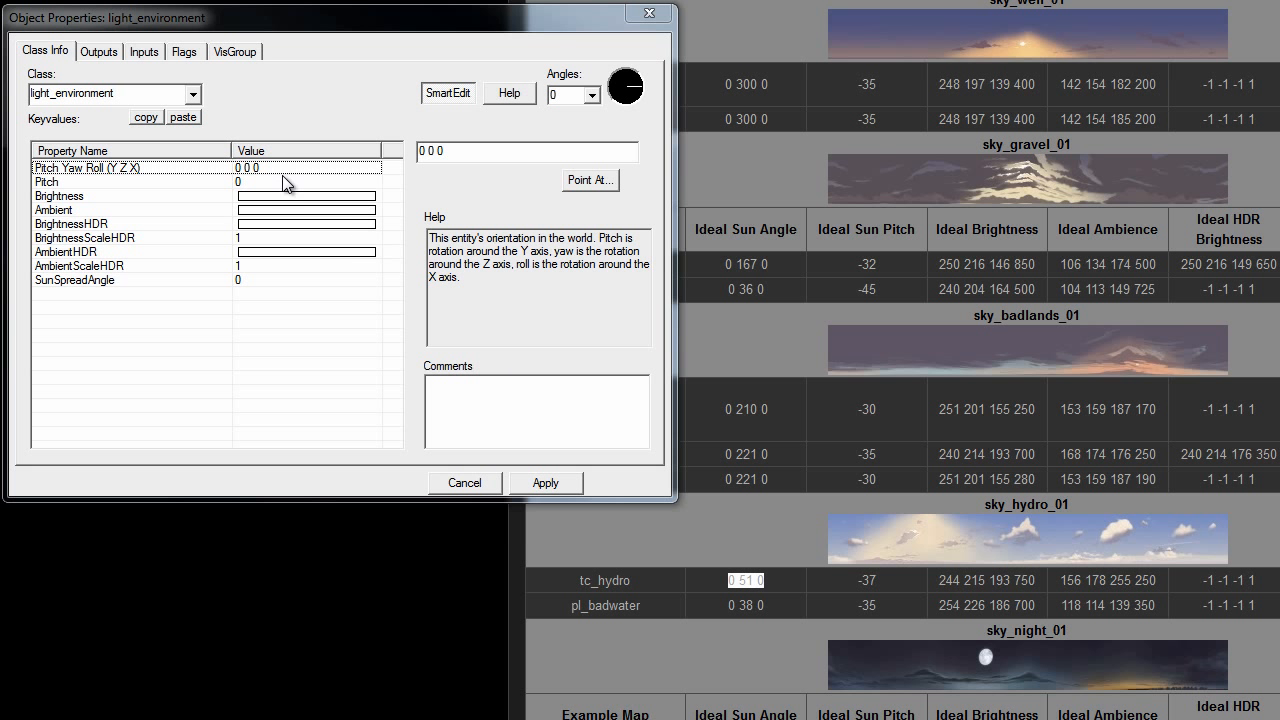
double_click(370, 168)
key(ctrl+v)
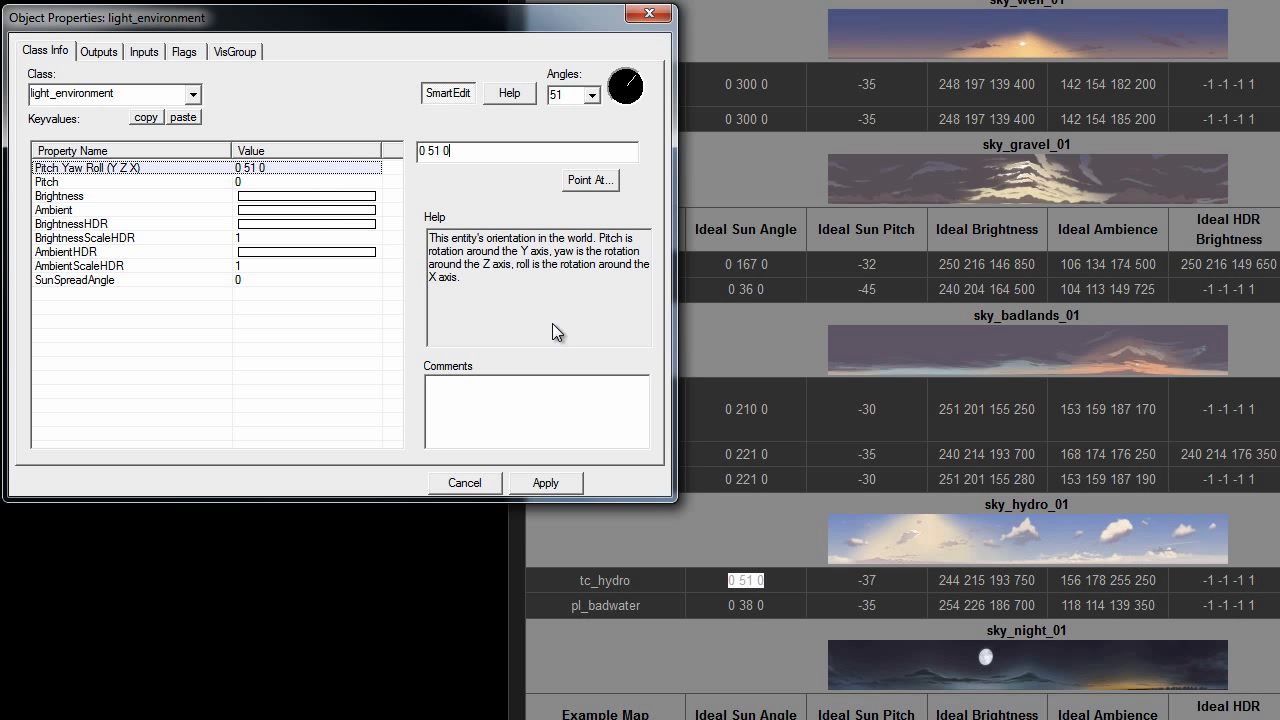
click(568, 483)
Set the light_environment's Pitch to the tc_hydro ideal sun pitch, -37, then apply the settings and close its properties.
drag(854, 579, 895, 583)
key(ctrl+c)
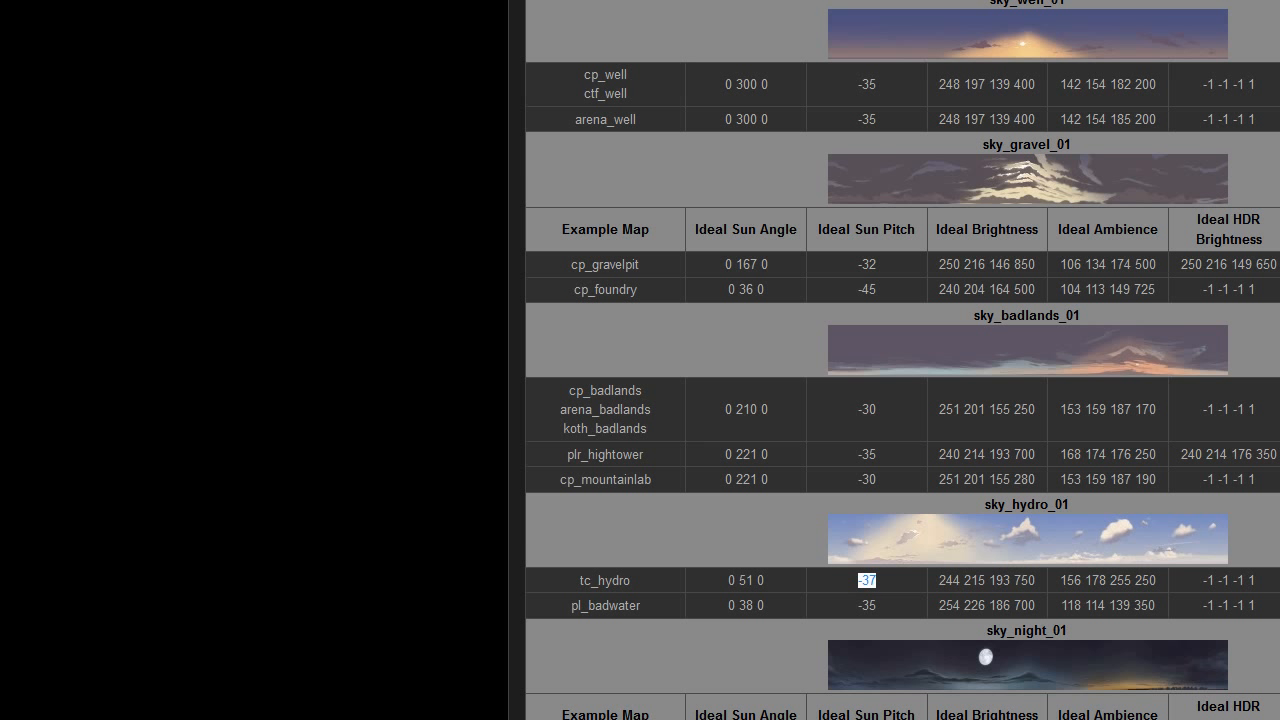
key(alt+Tab)
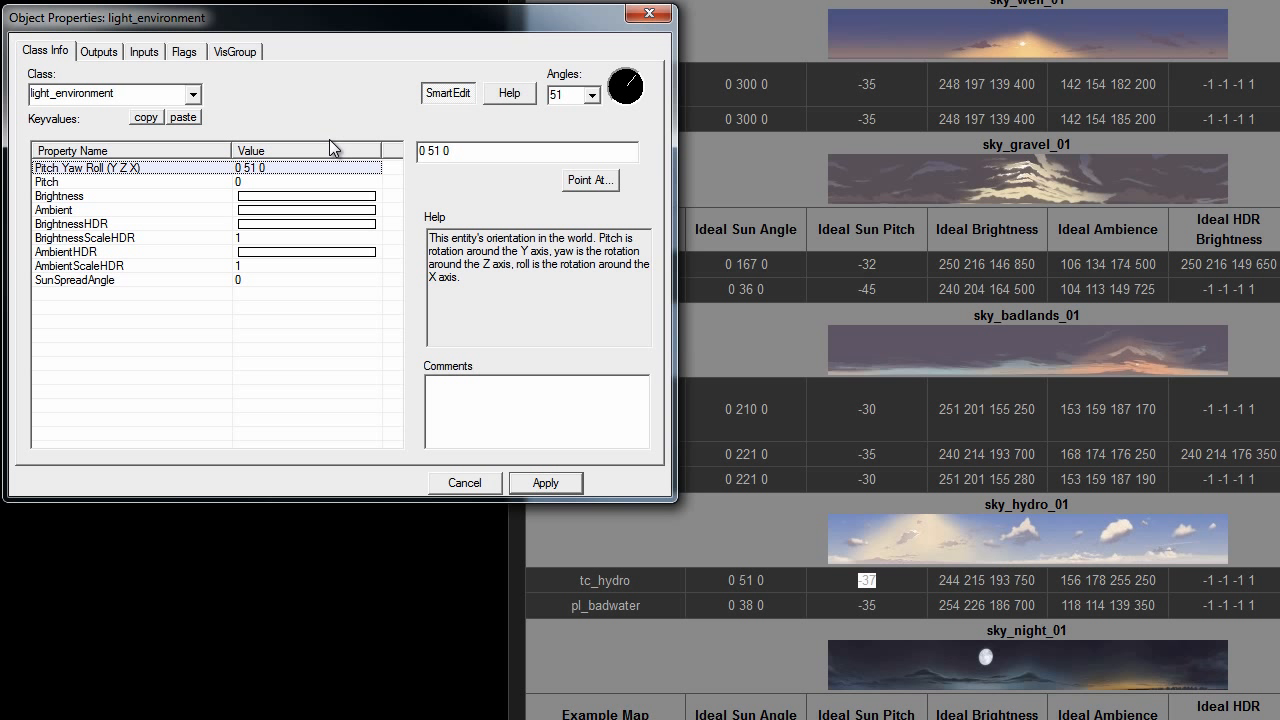
click(293, 181)
drag(450, 162, 374, 163)
key(ctrl+v)
click(558, 481)
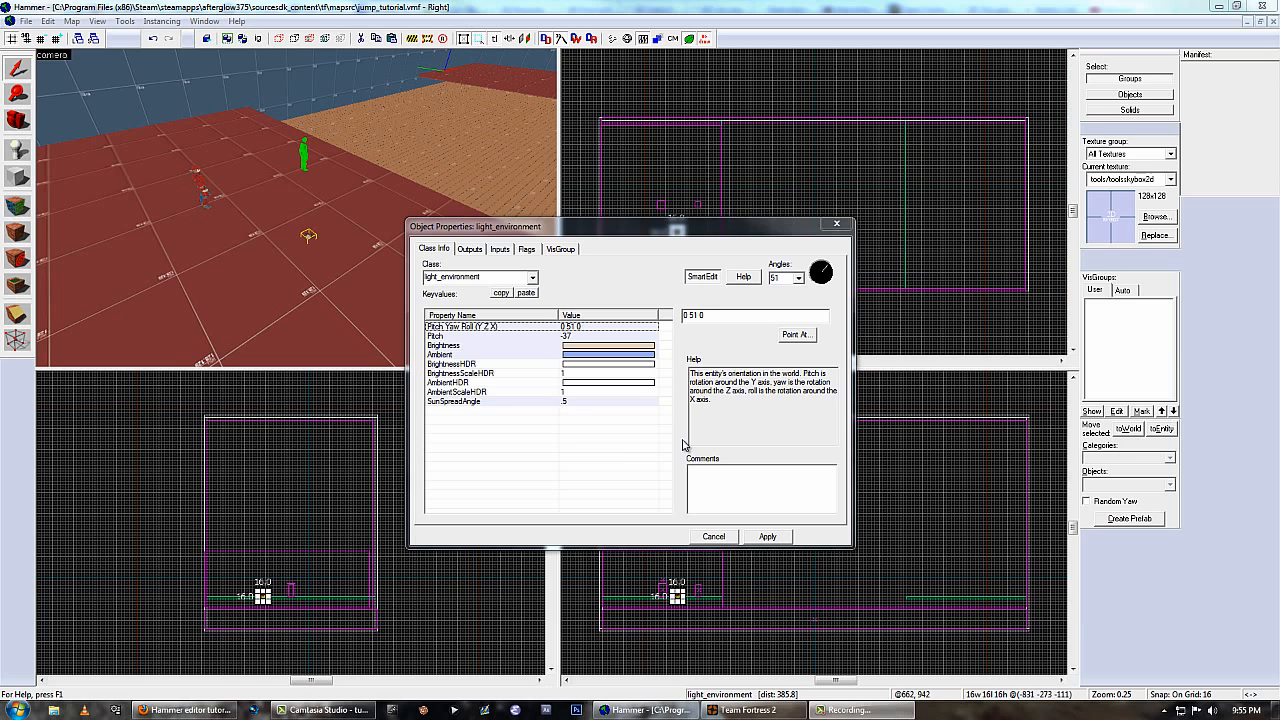
click(766, 536)
click(838, 224)
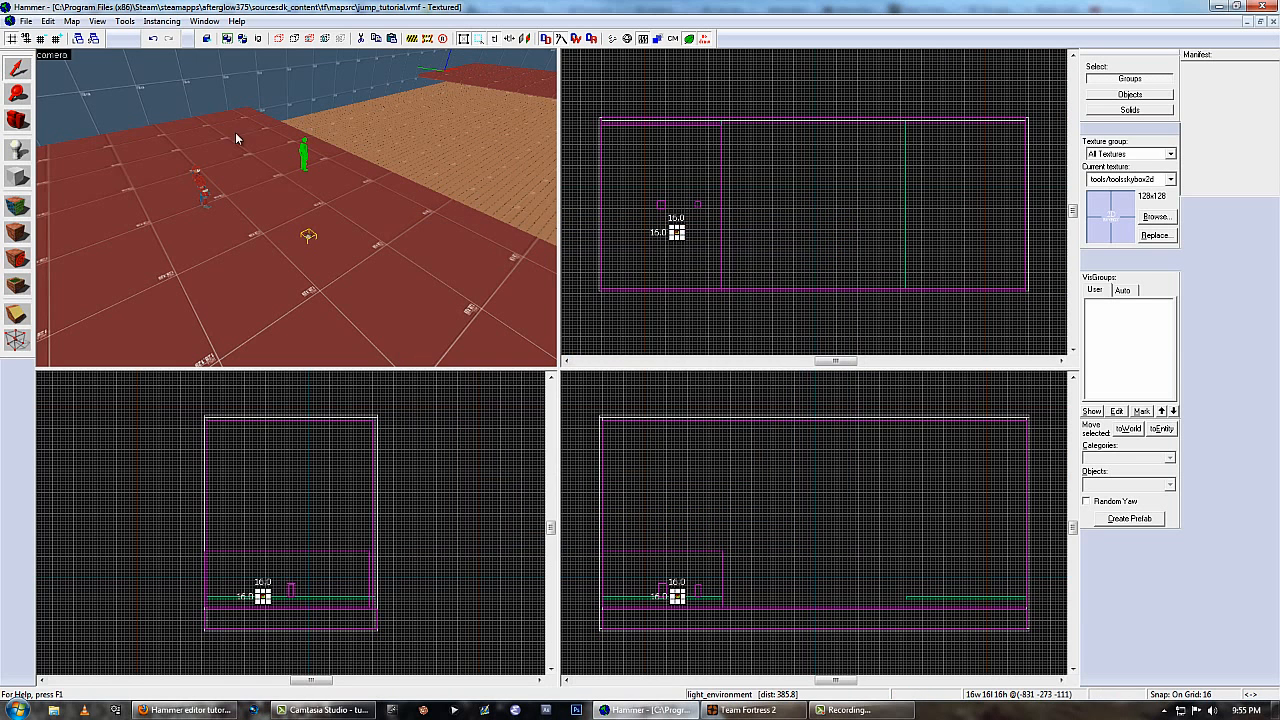
Open the global map properties.
click(71, 21)
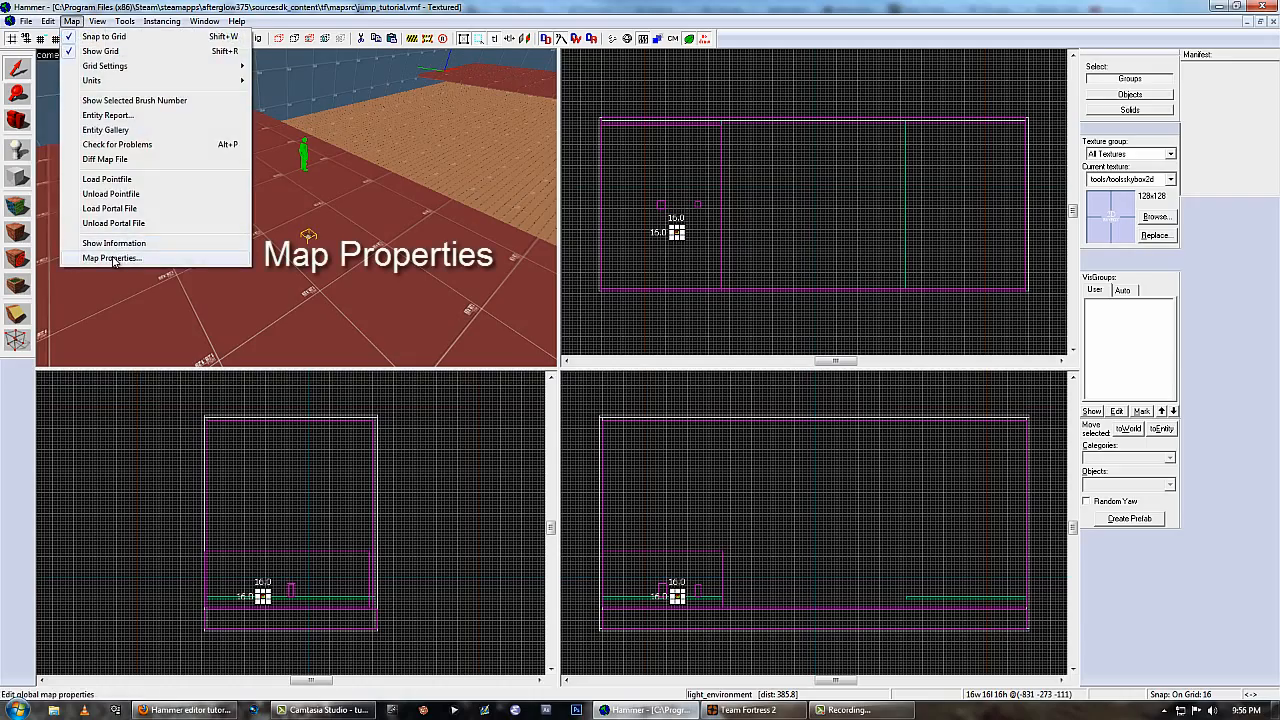
click(113, 258)
click(577, 339)
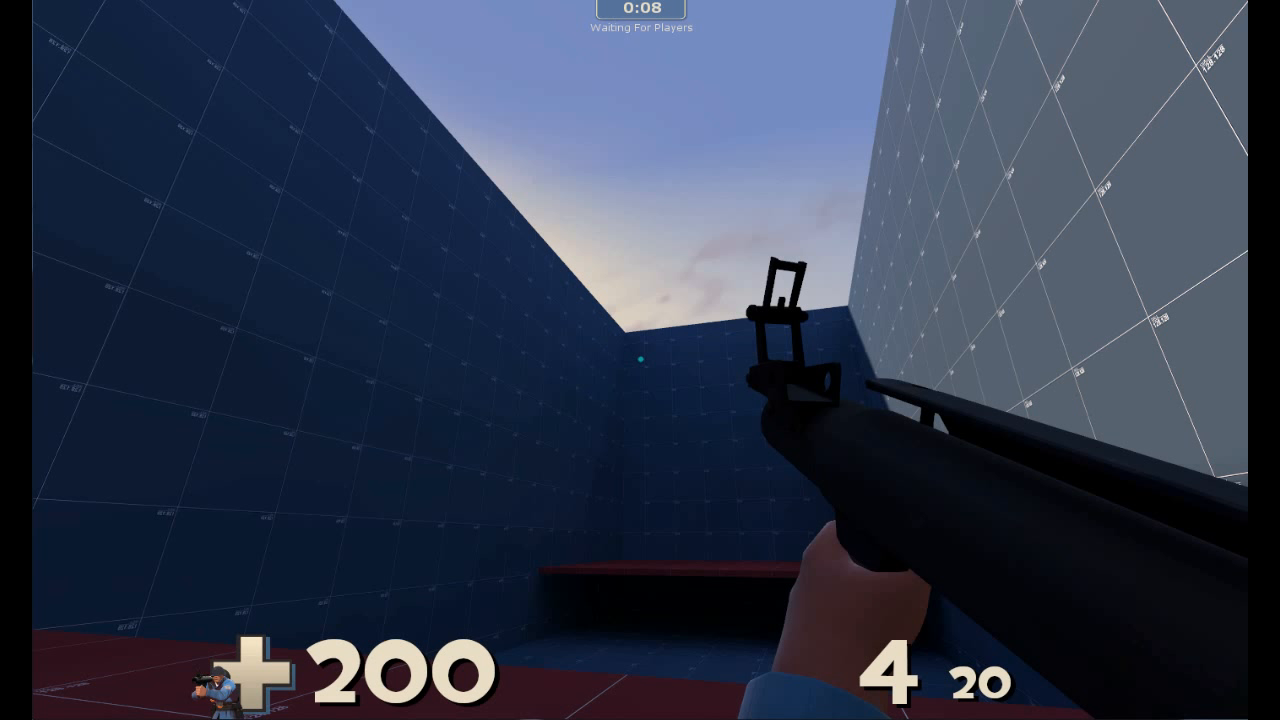
key(y)
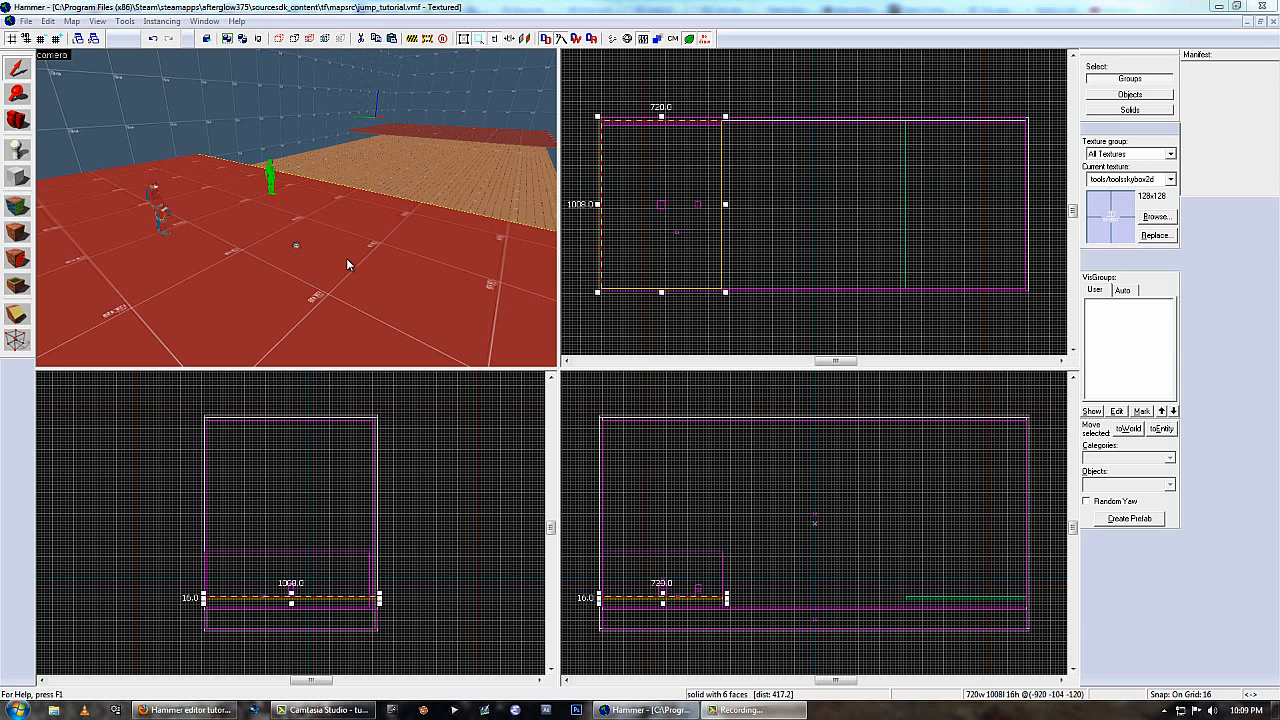
Duplicate the light_environment onto the red platform beside the original, change the copy's class to light, and apply it.
click(298, 245)
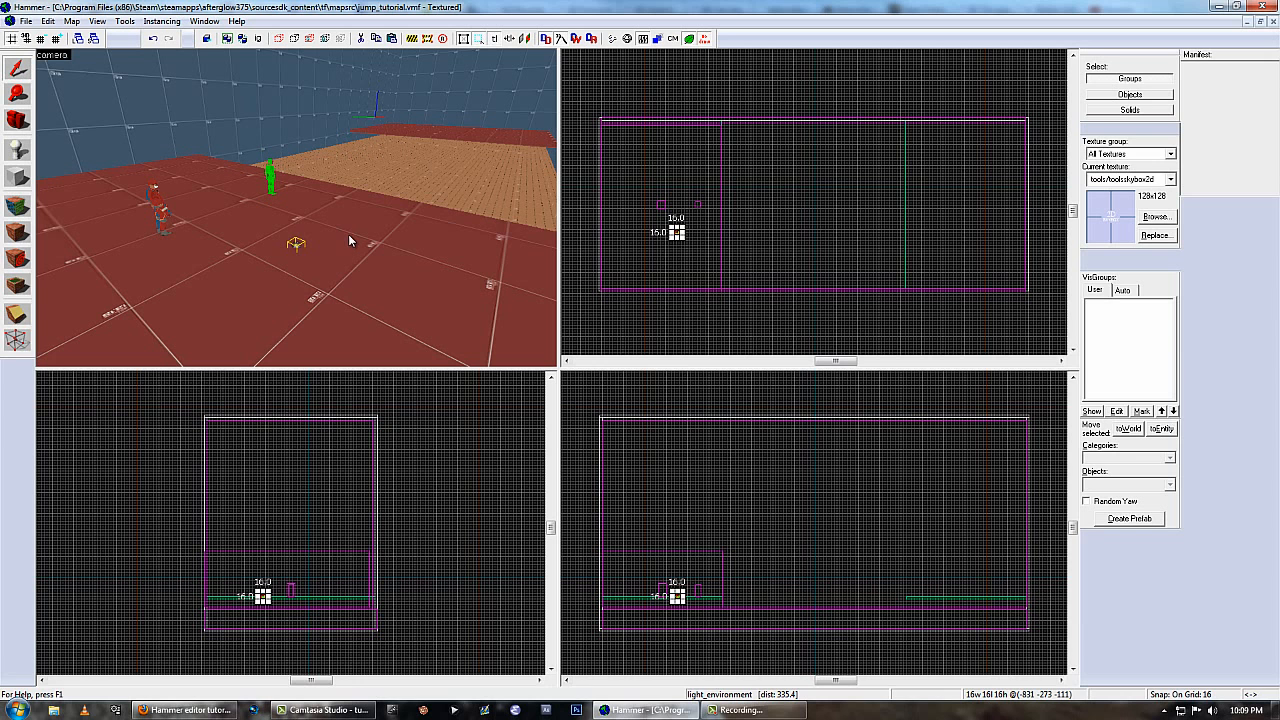
key(ctrl+v)
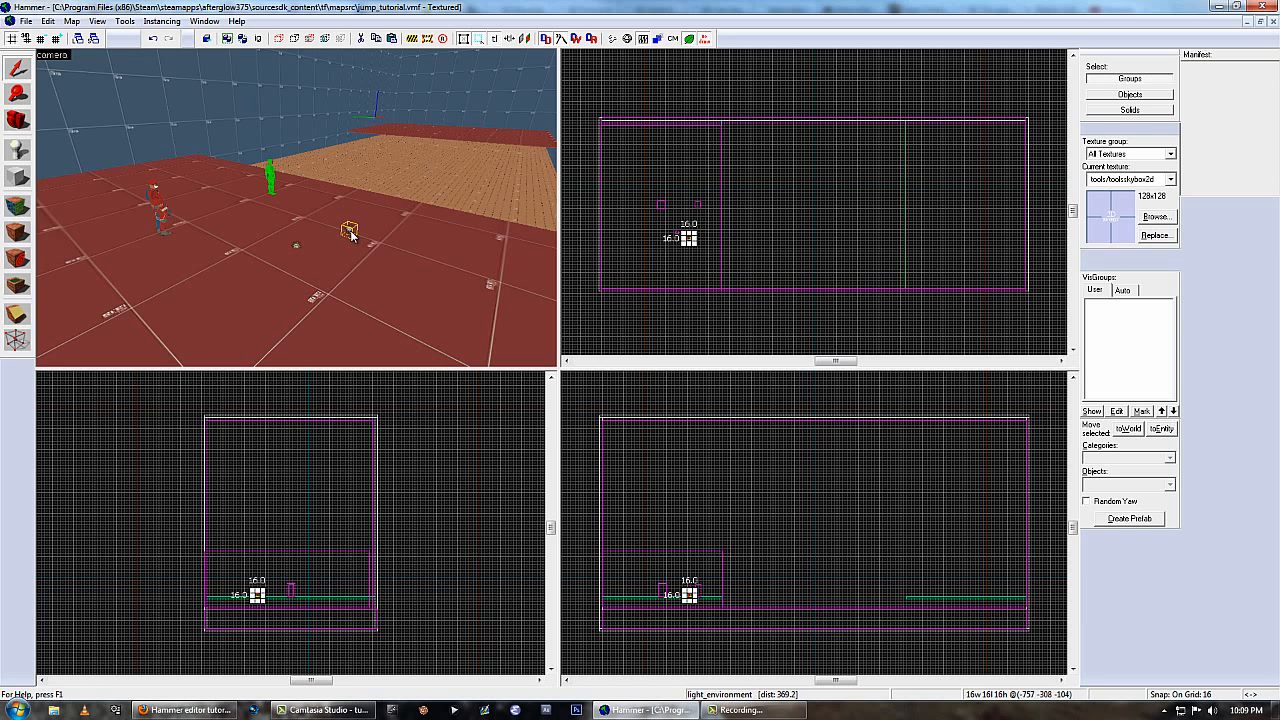
double_click(350, 230)
text(light)
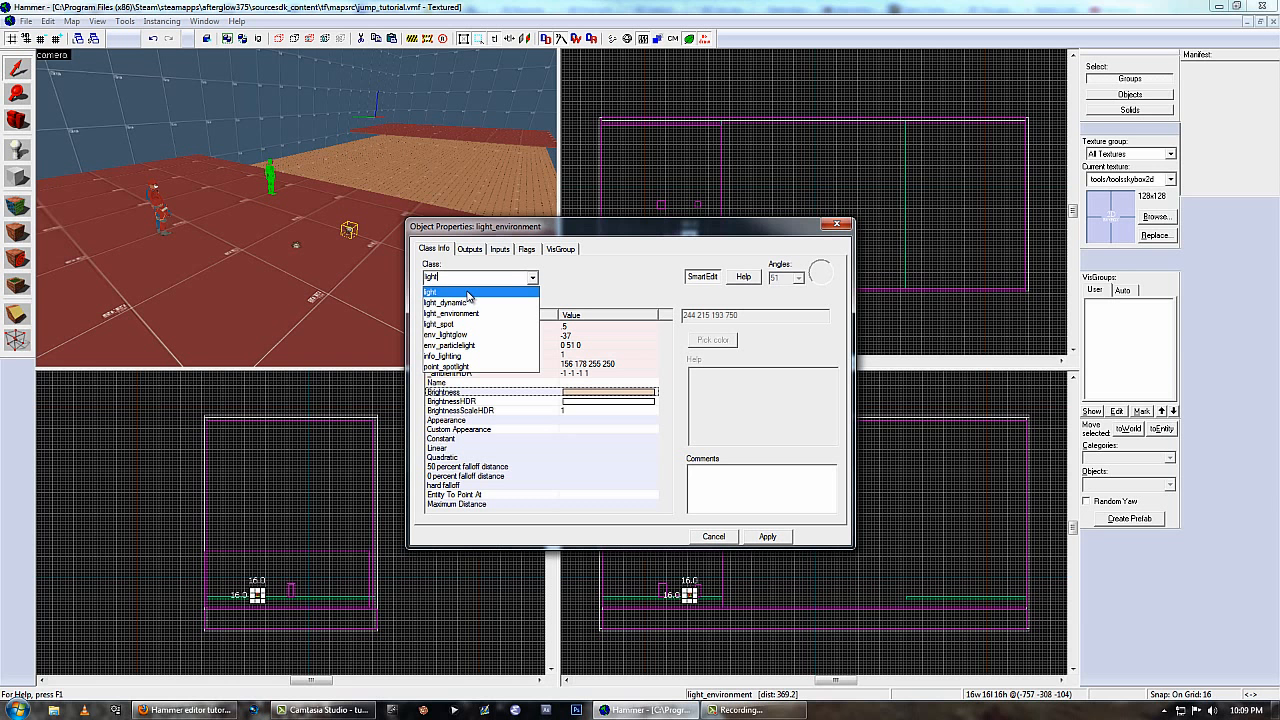
click(468, 293)
click(783, 537)
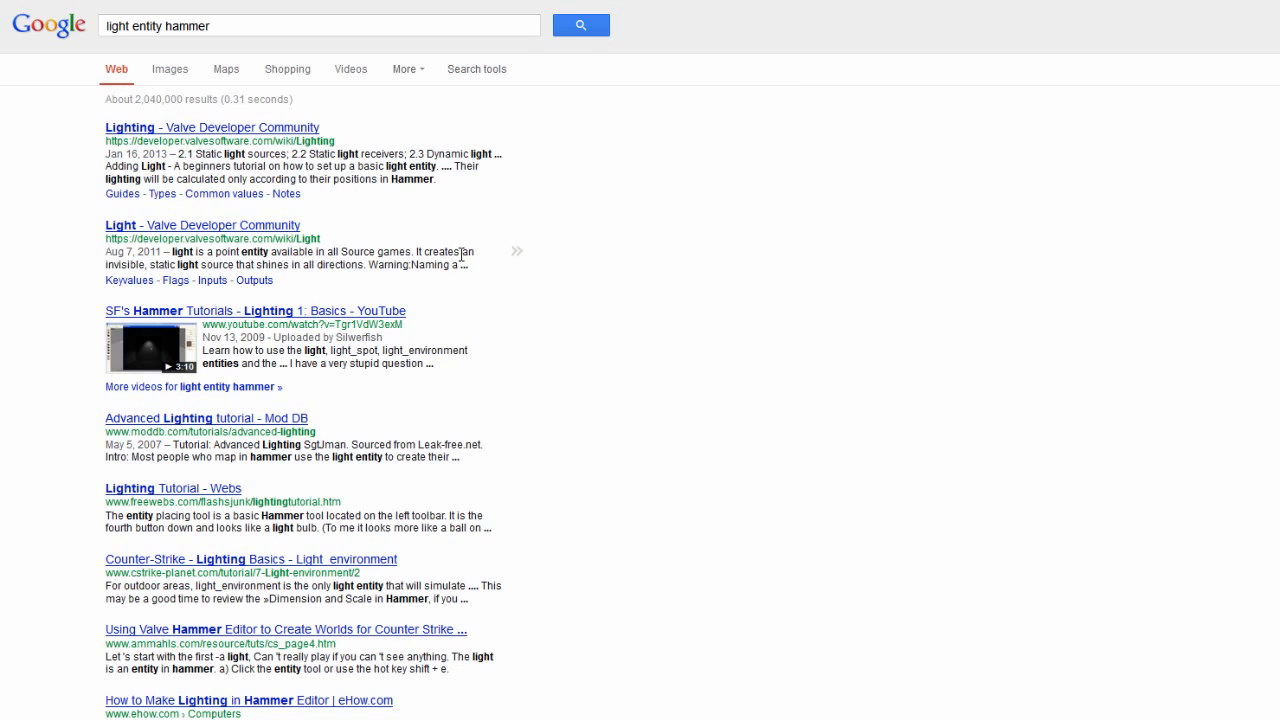
Open the Valve Developer Community page on the light entity from the search results and read its keyvalues.
drag(453, 252, 458, 266)
click(354, 248)
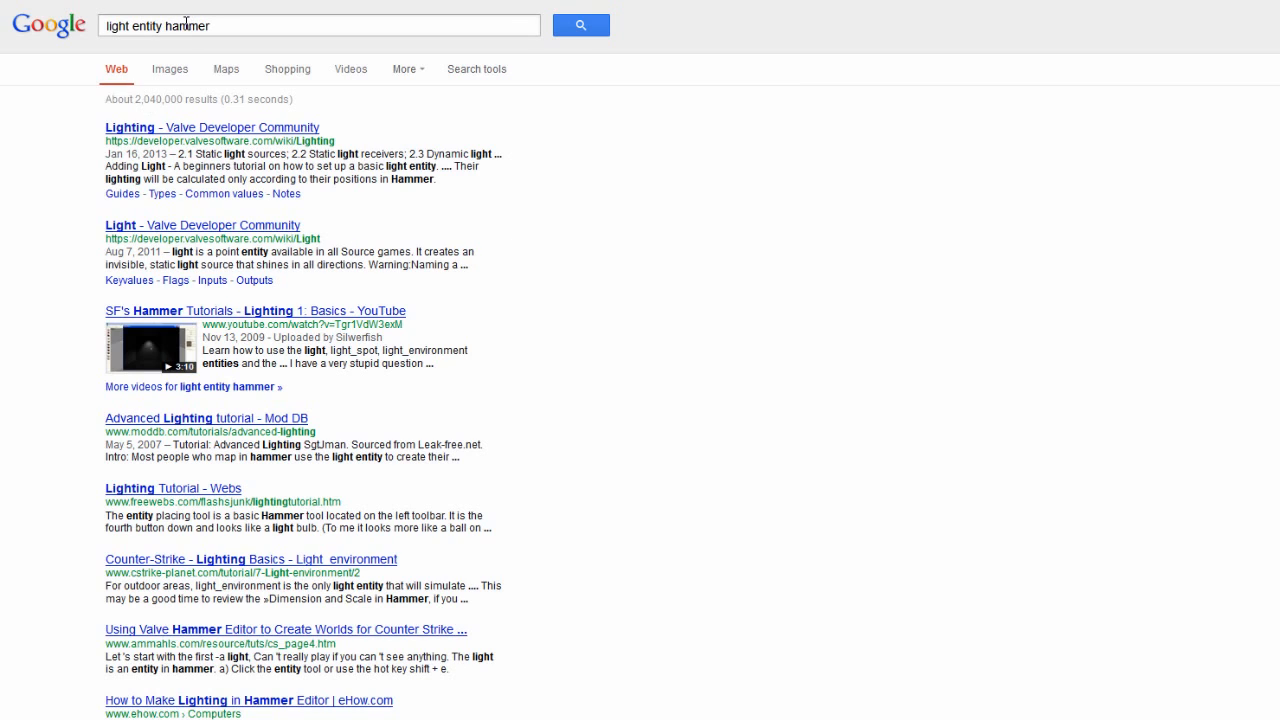
click(157, 240)
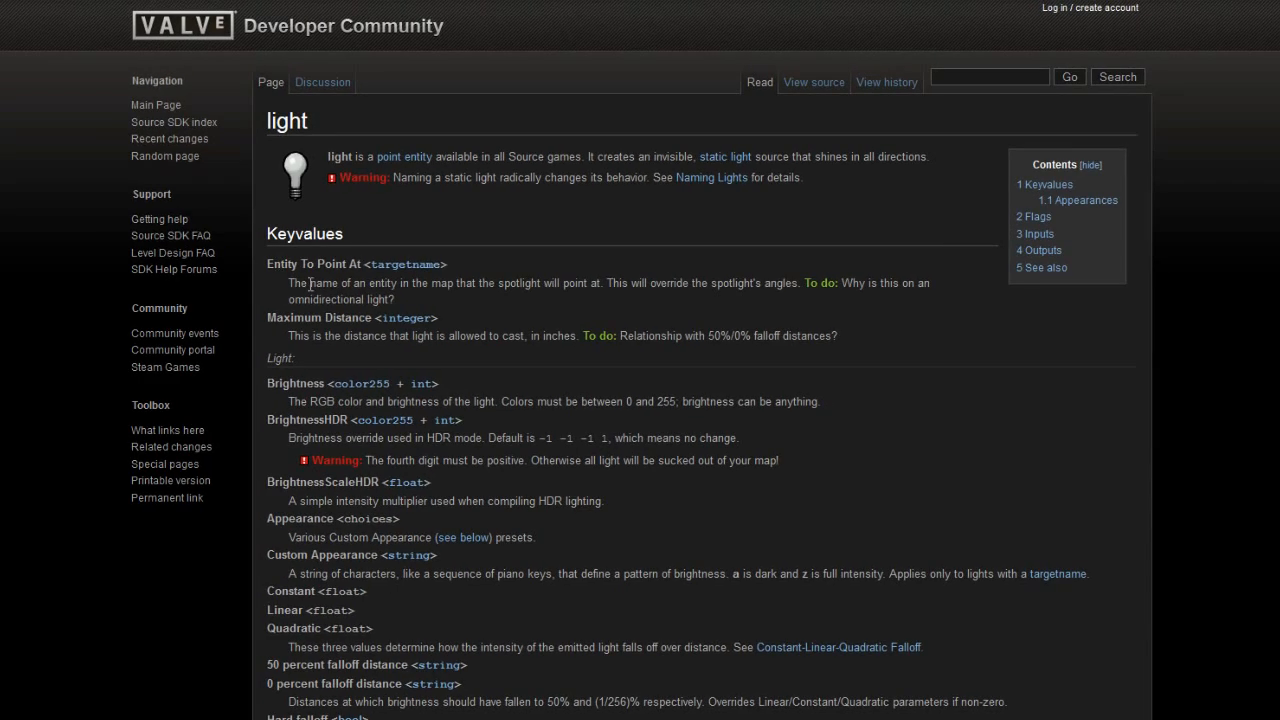
scroll(545, 302, down, 6)
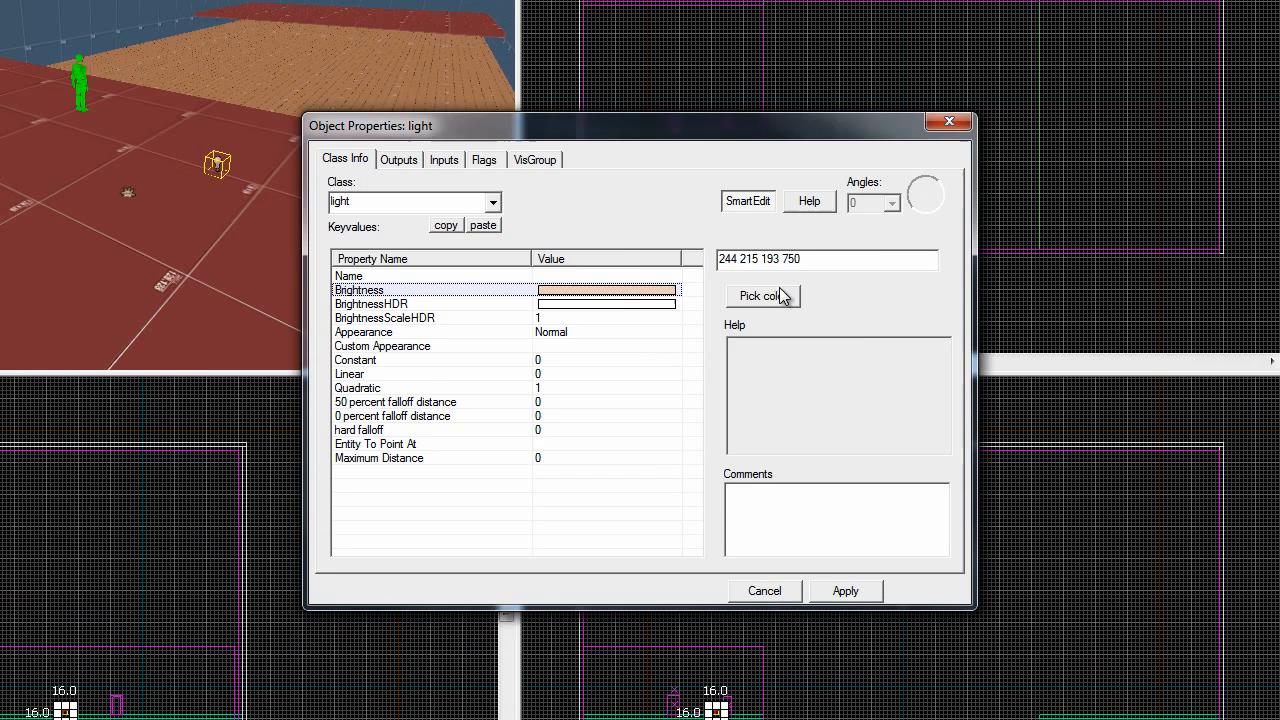
Check the light's Brightness colour in the colour picker, edit the Brightness value text, and close the light's properties.
click(781, 295)
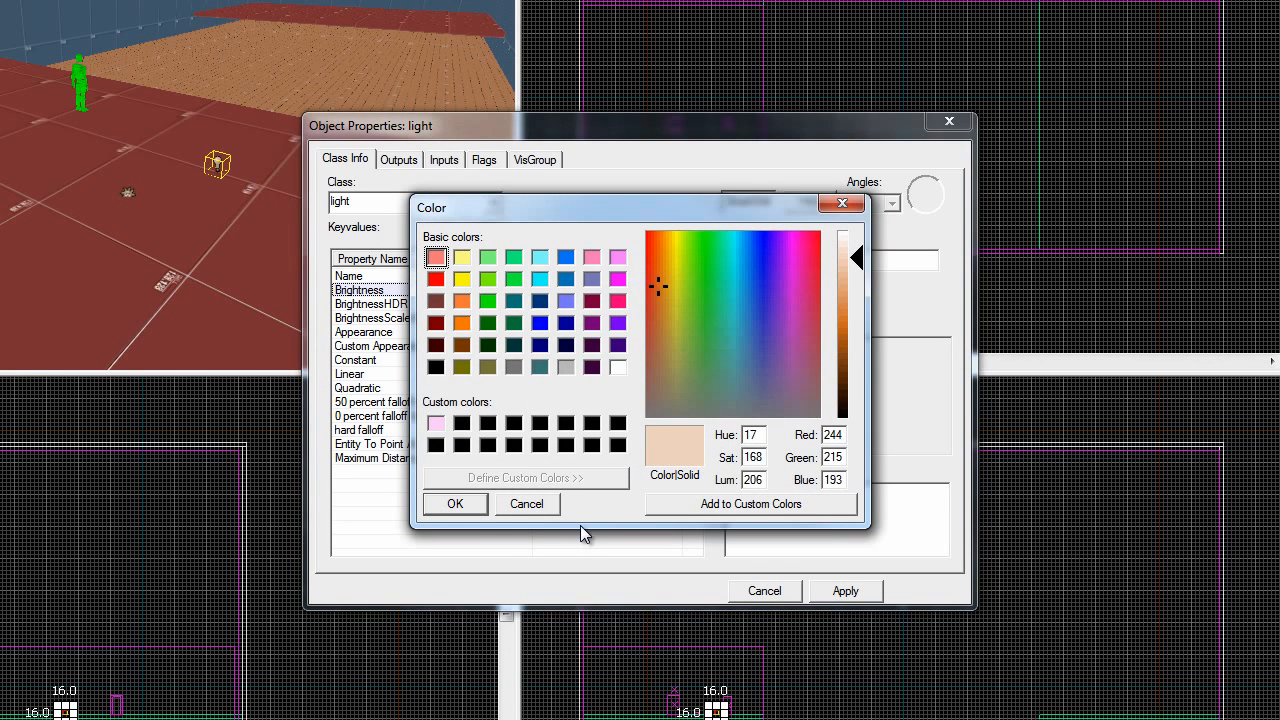
click(455, 503)
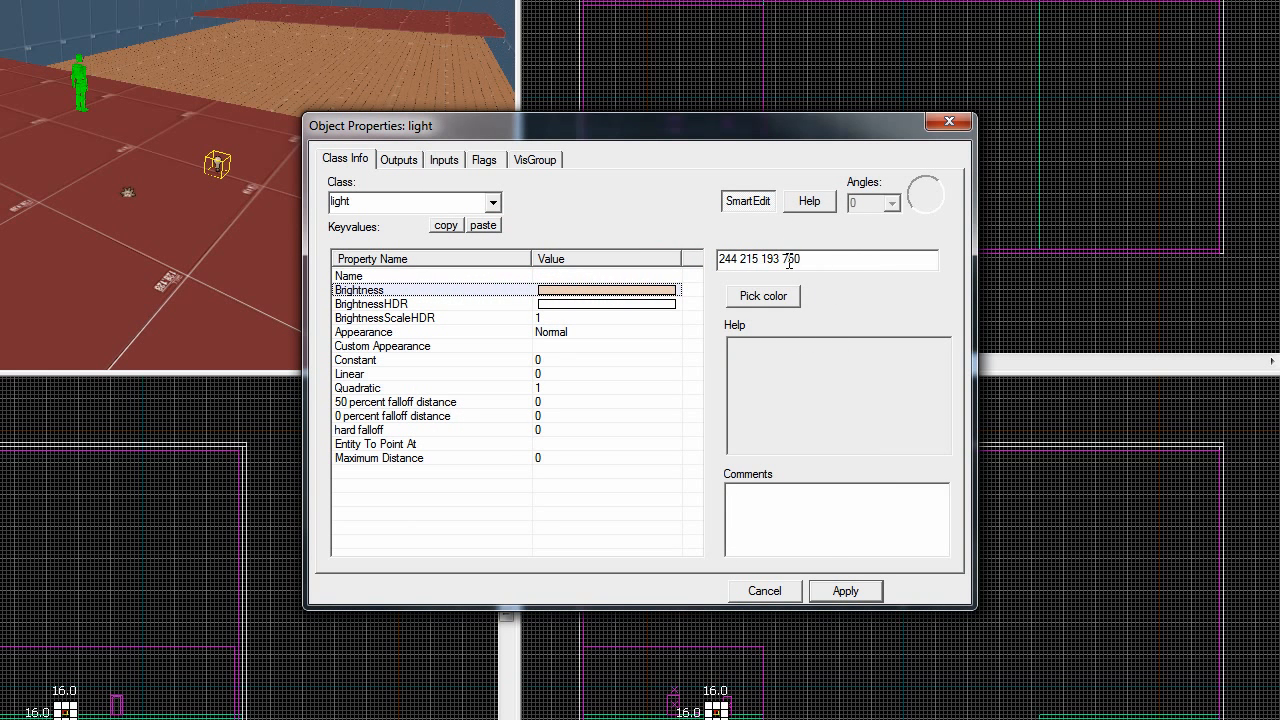
drag(721, 260, 803, 261)
click(748, 260)
text(100)
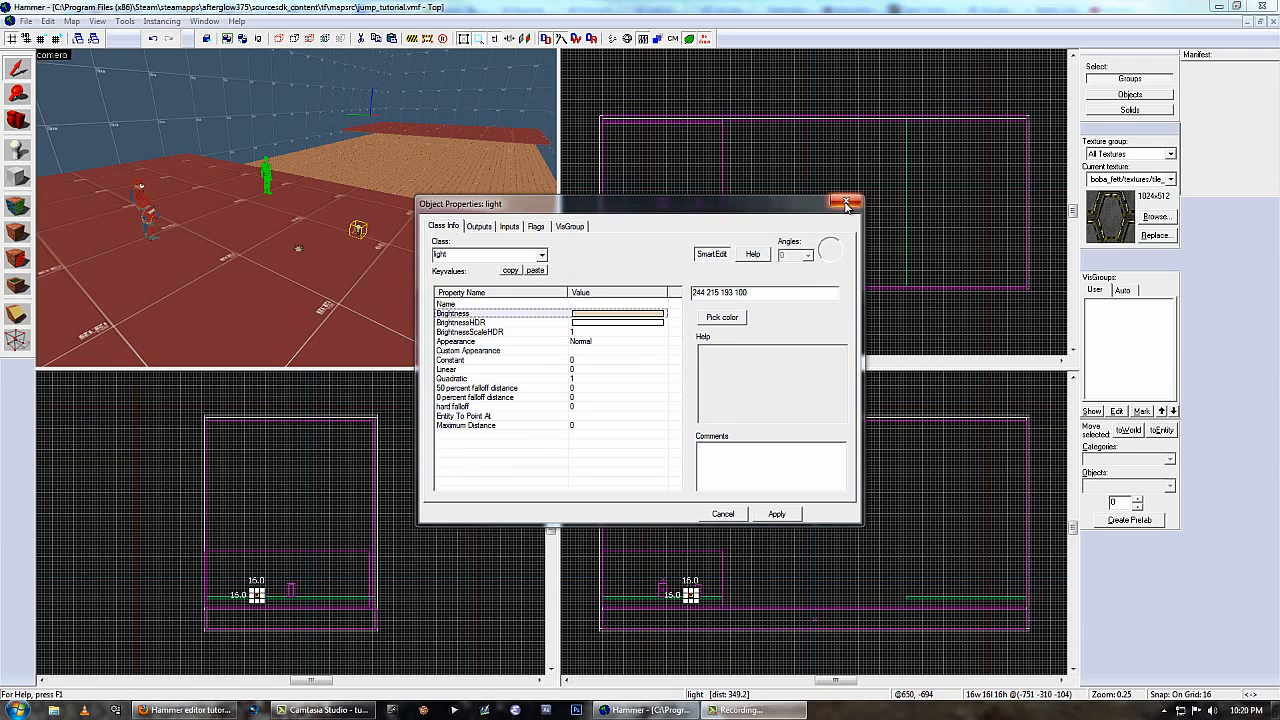
click(846, 203)
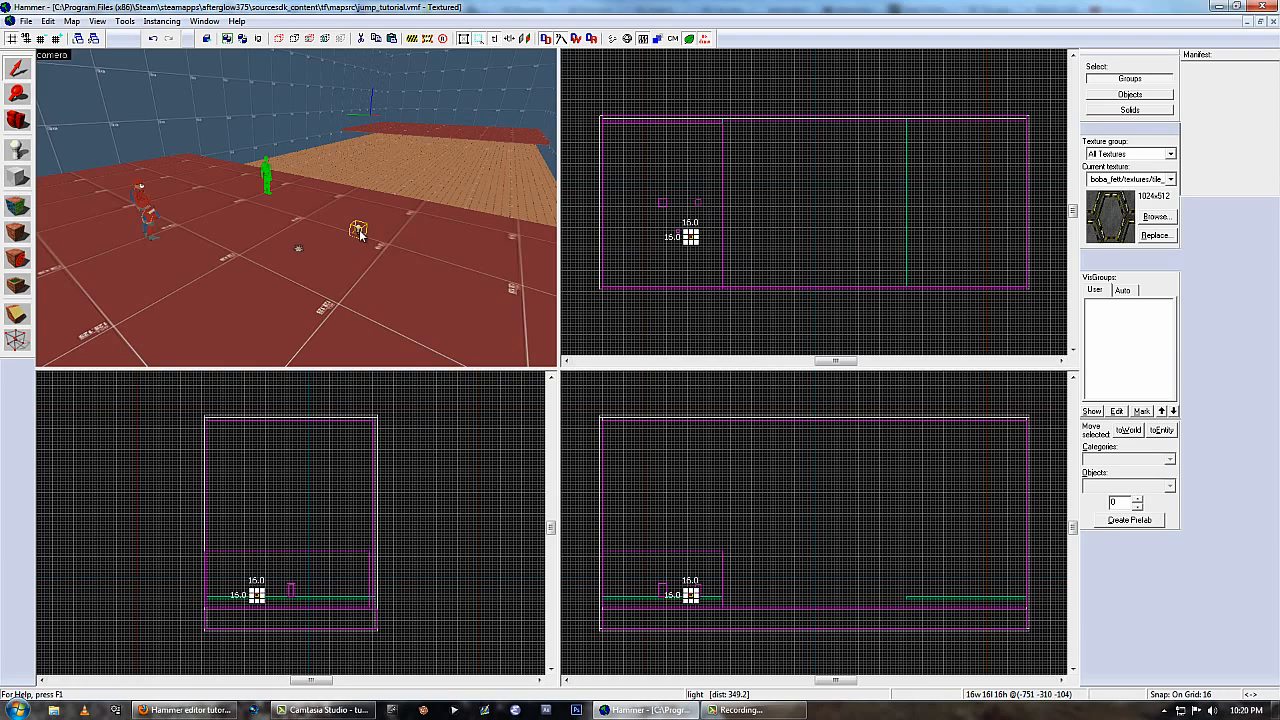
Move the light down beneath the spawn platform, to about -880 -310 -224.
key(z)
key(d)
key(w)
key(z)
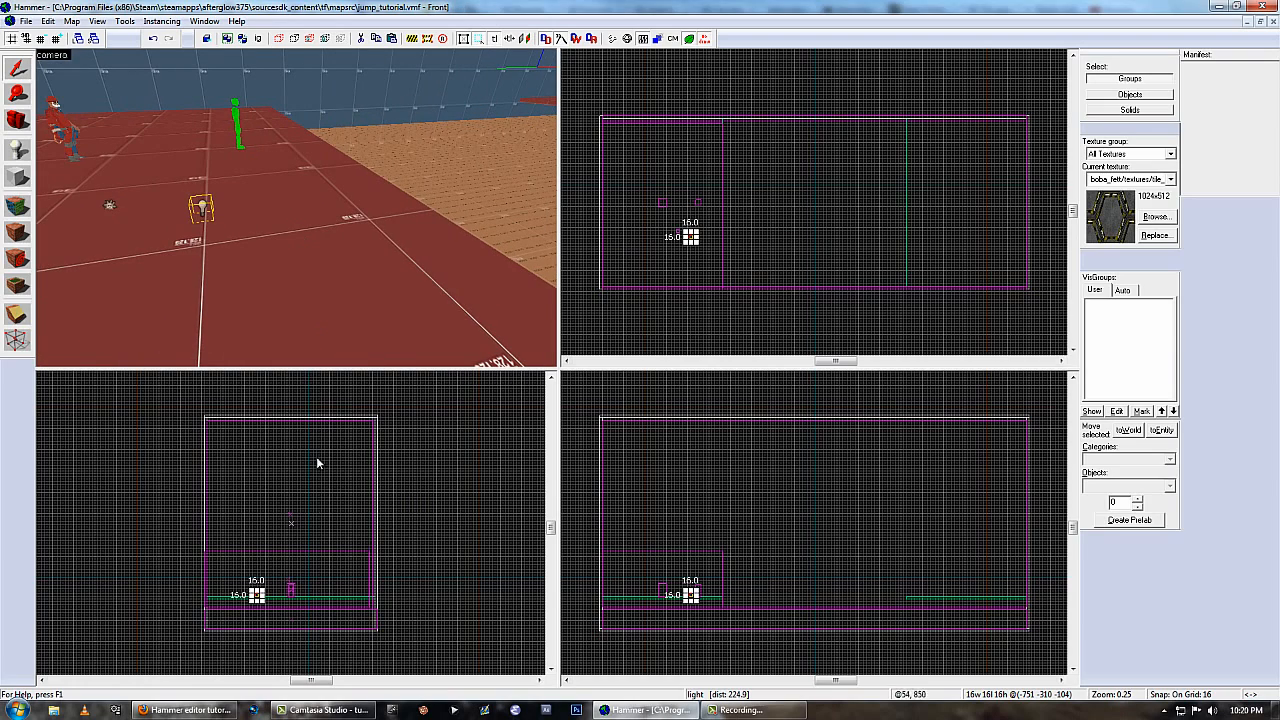
scroll(753, 609, down, 1)
scroll(720, 600, up, 3)
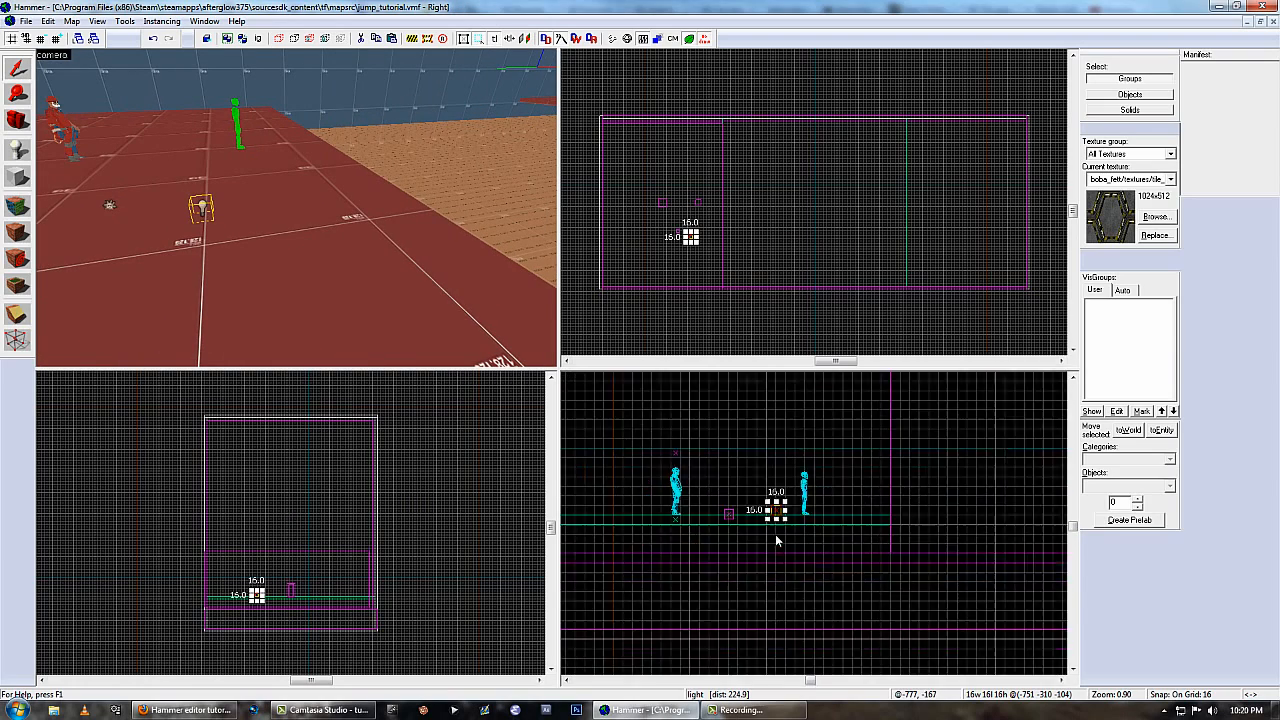
scroll(801, 507, up, 3)
drag(801, 507, 726, 578)
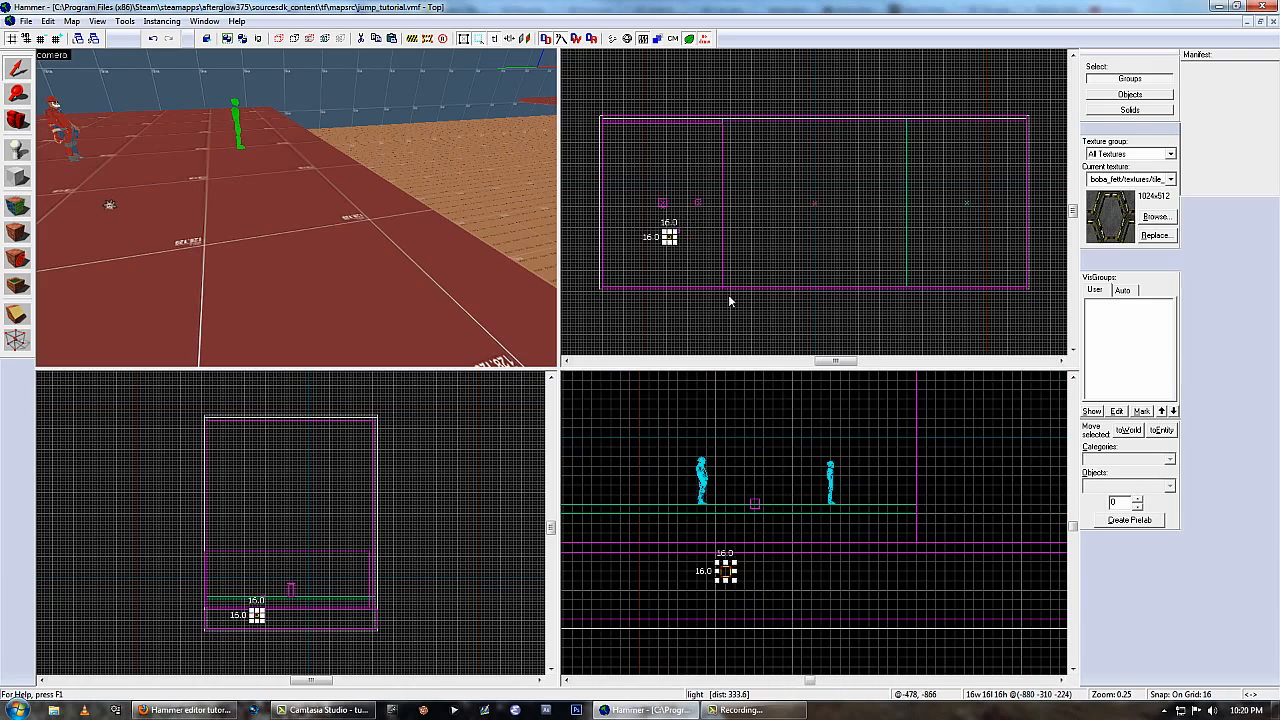
Copy the light to beneath the platform at the far end of the room, at about 912 -112 -224.
scroll(729, 300, down, 1)
scroll(665, 230, up, 2)
scroll(689, 250, up, 2)
drag(694, 264, 963, 245)
scroll(682, 197, up, 2)
scroll(650, 245, down, 8)
scroll(955, 240, up, 7)
scroll(902, 253, down, 9)
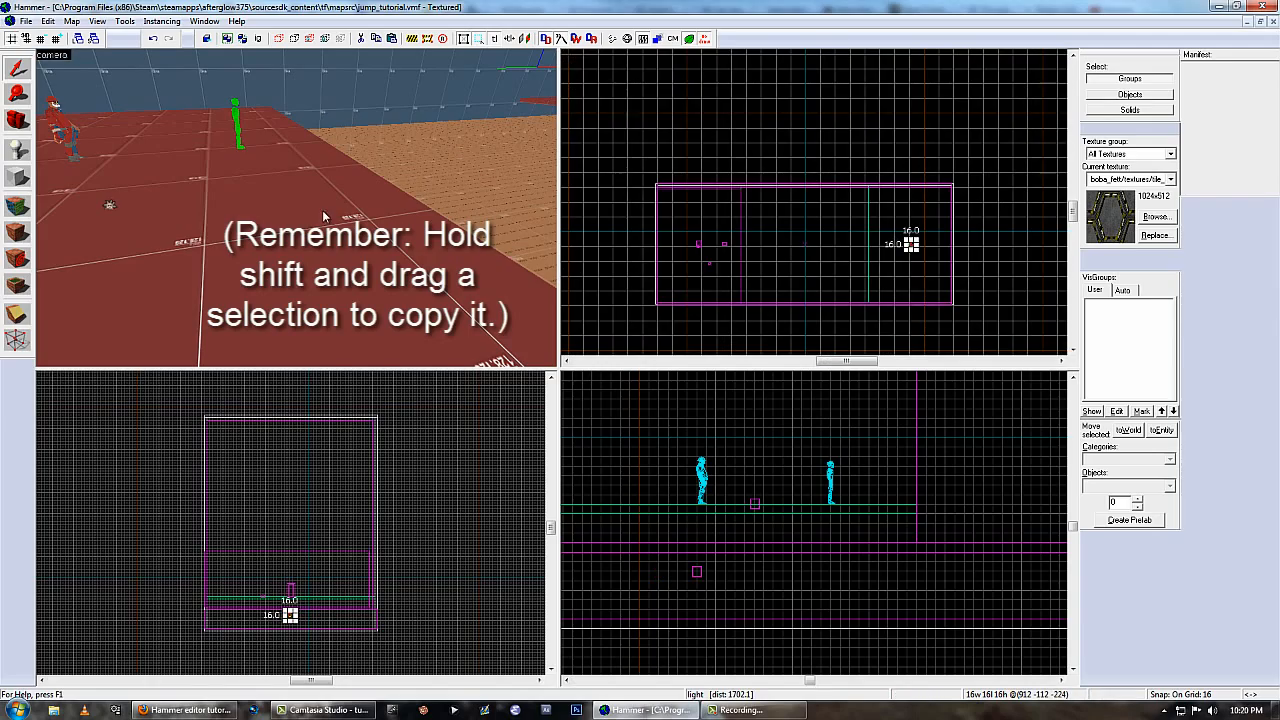
key(z)
key(w)
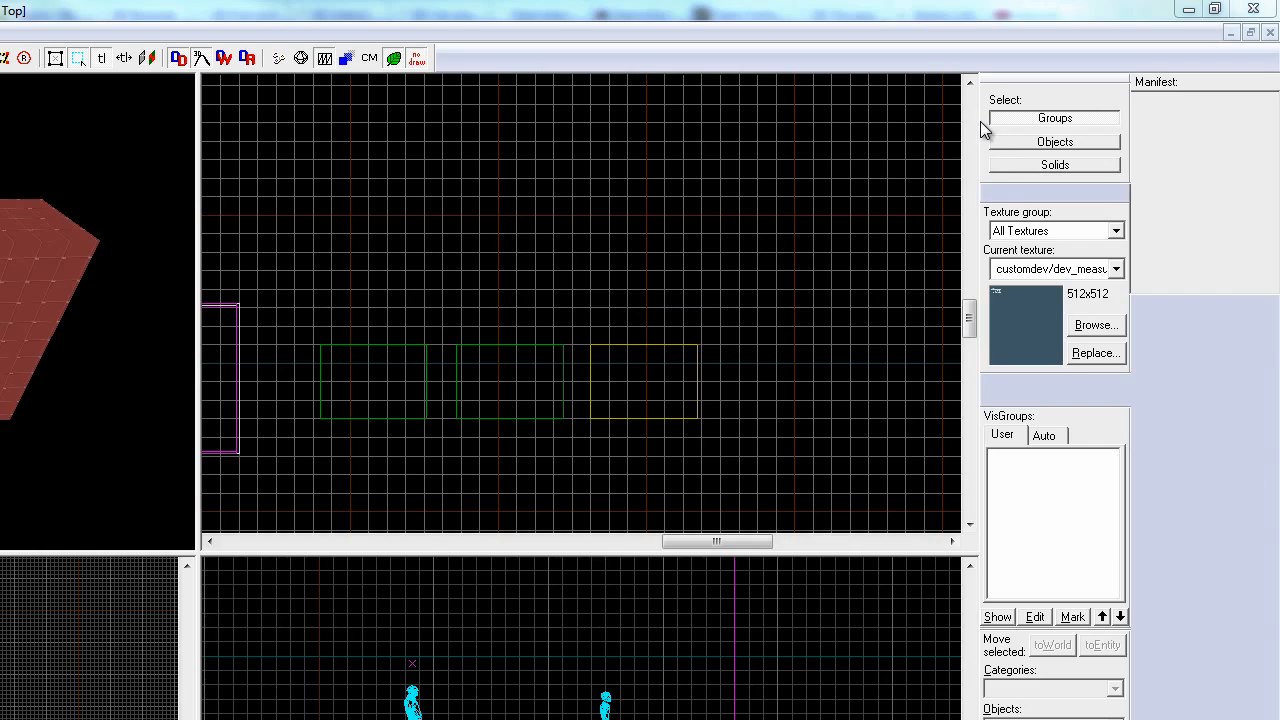
With group selection active, select the test blocks outside the room to check what is selected together, then clear the selection.
click(987, 152)
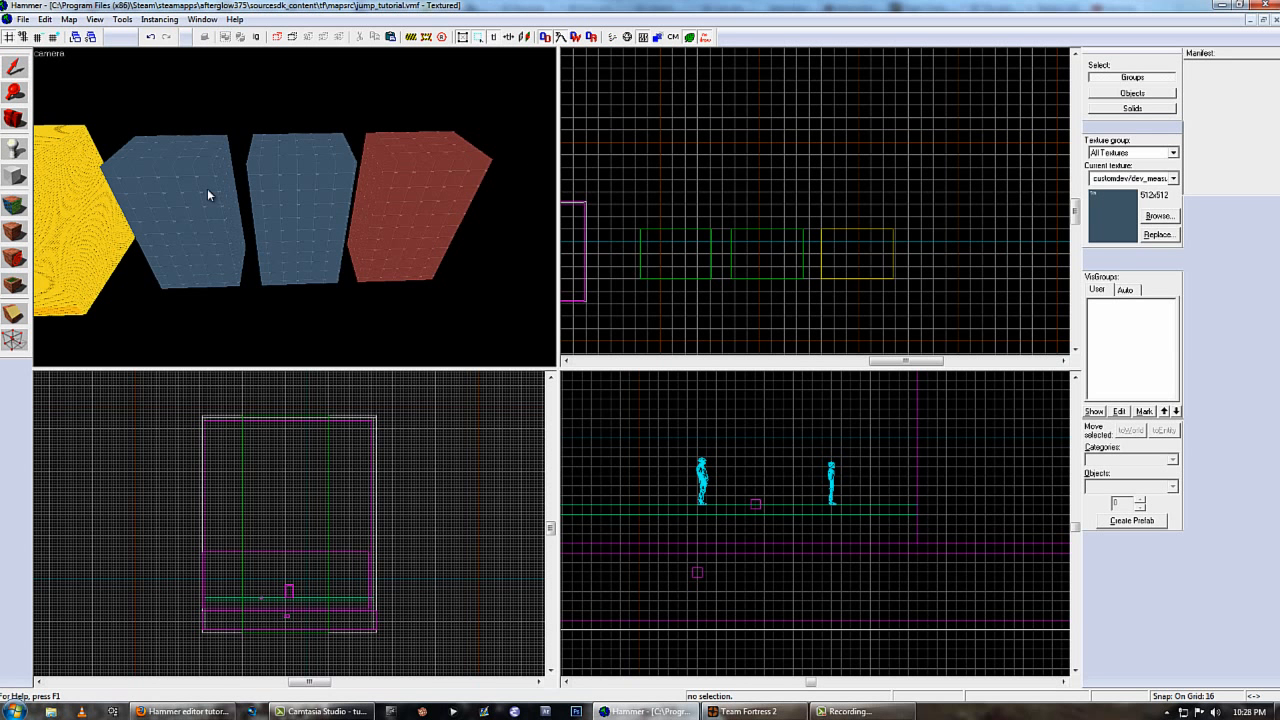
click(174, 200)
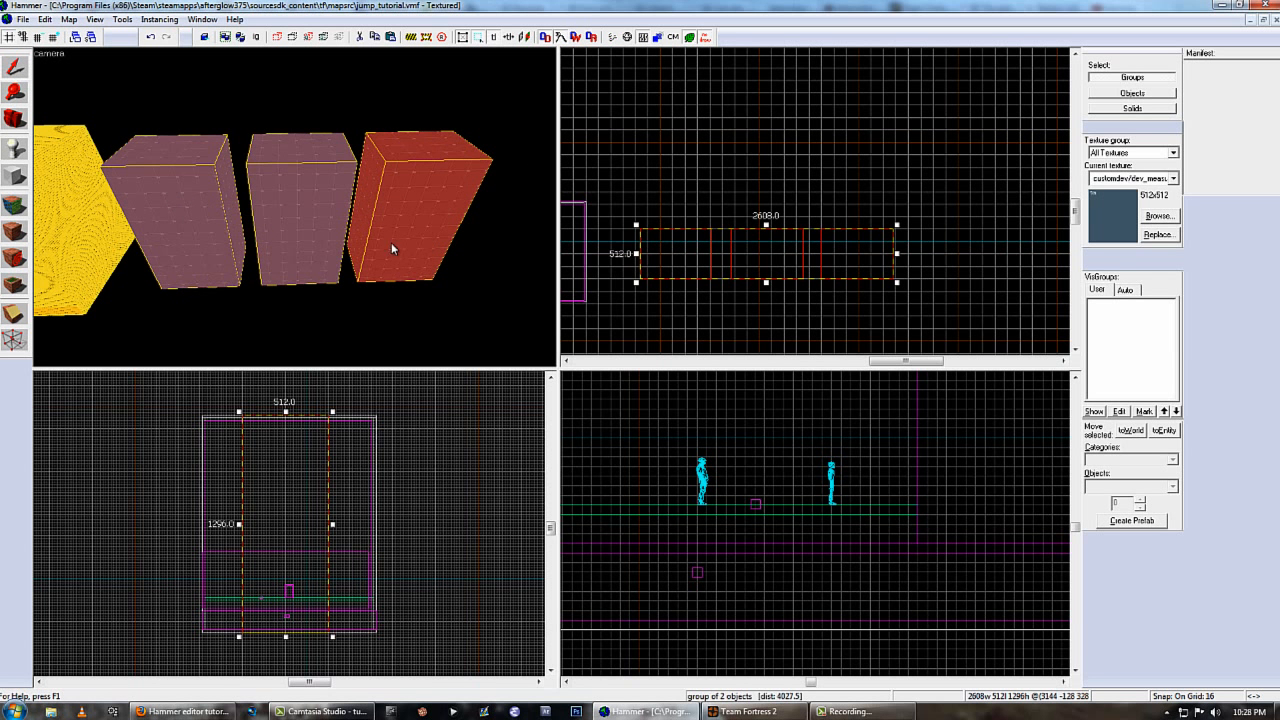
click(450, 285)
click(430, 246)
click(388, 301)
click(315, 200)
click(528, 204)
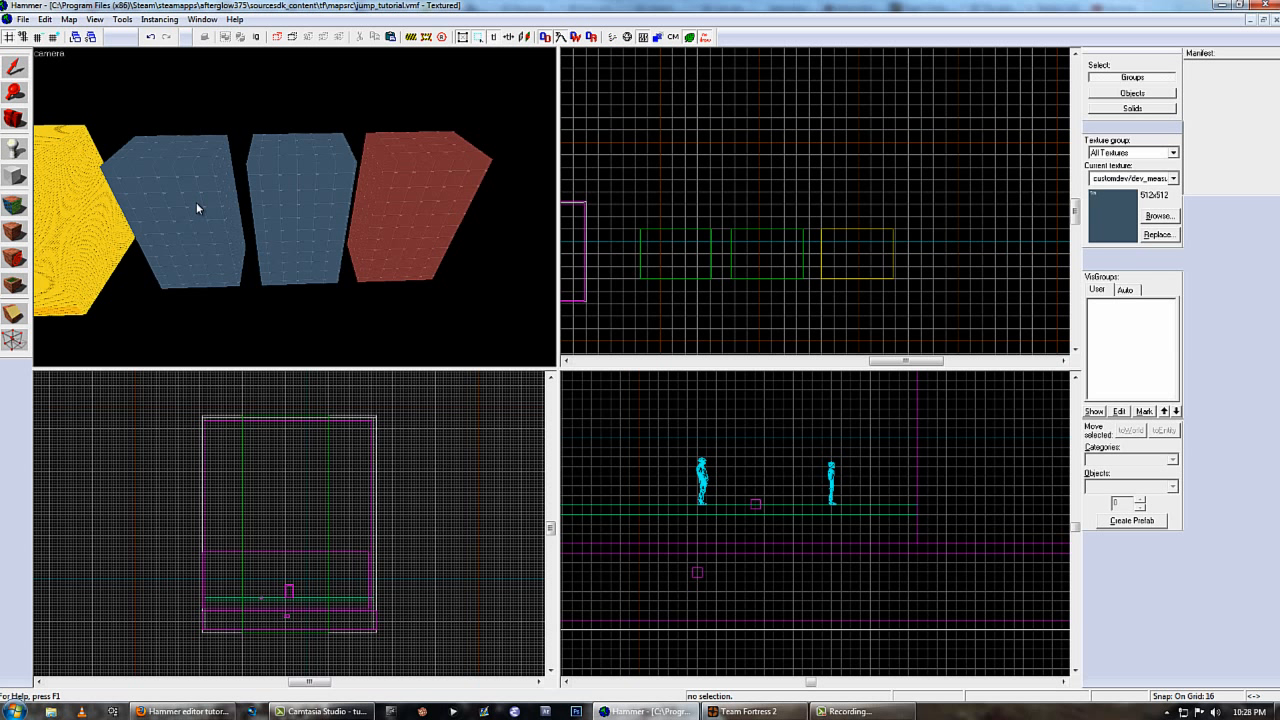
Switch the selection mode to Objects, select the blue func_detail blocks, and view their entity properties before closing them.
click(1120, 96)
click(312, 190)
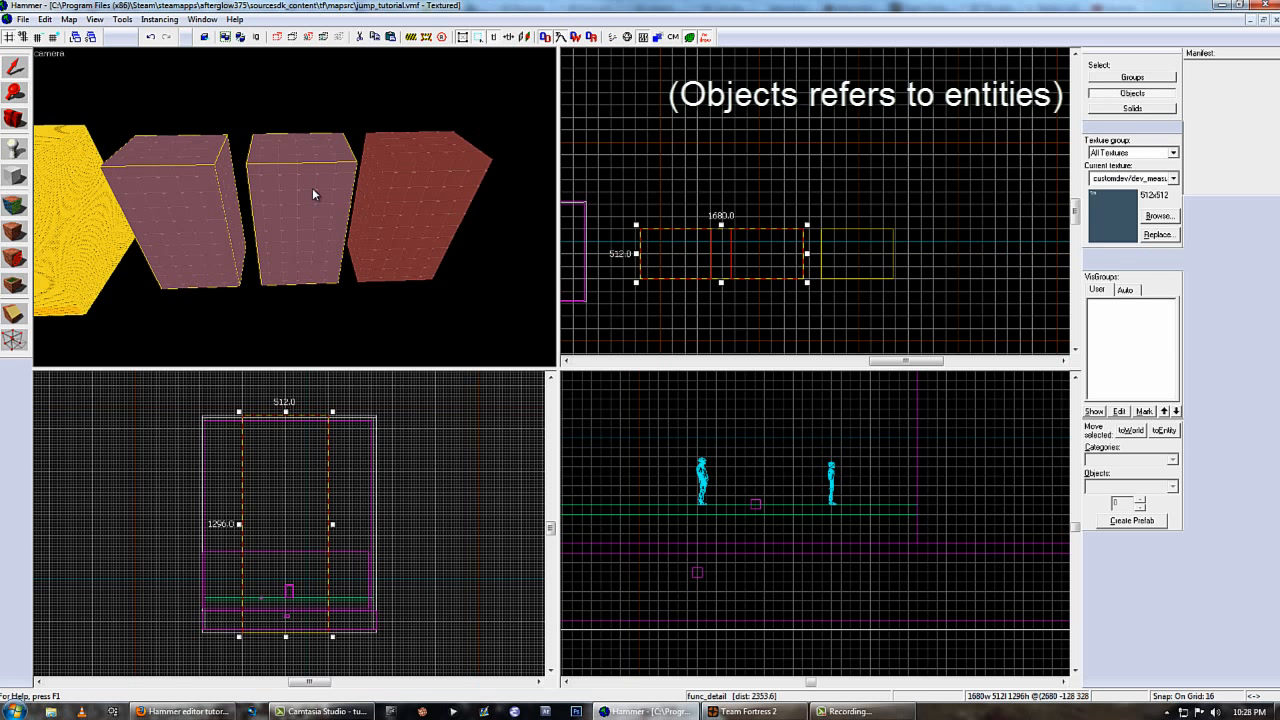
key(alt+Return)
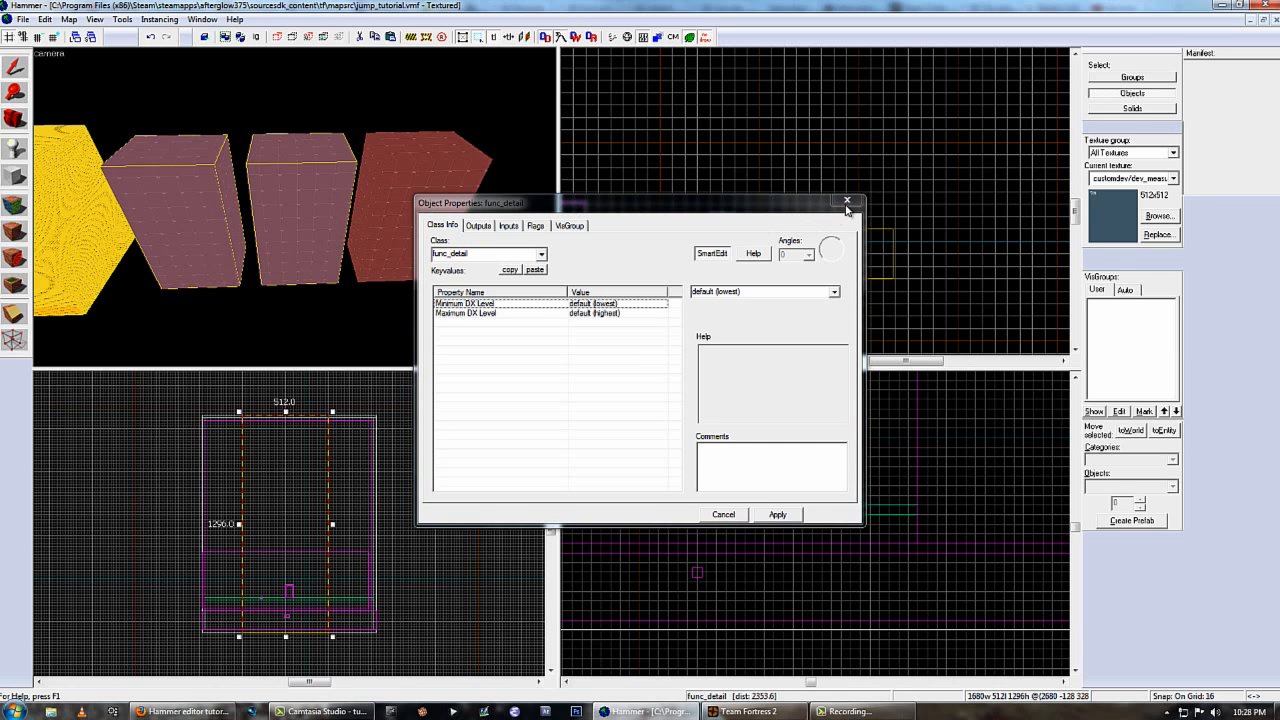
click(846, 201)
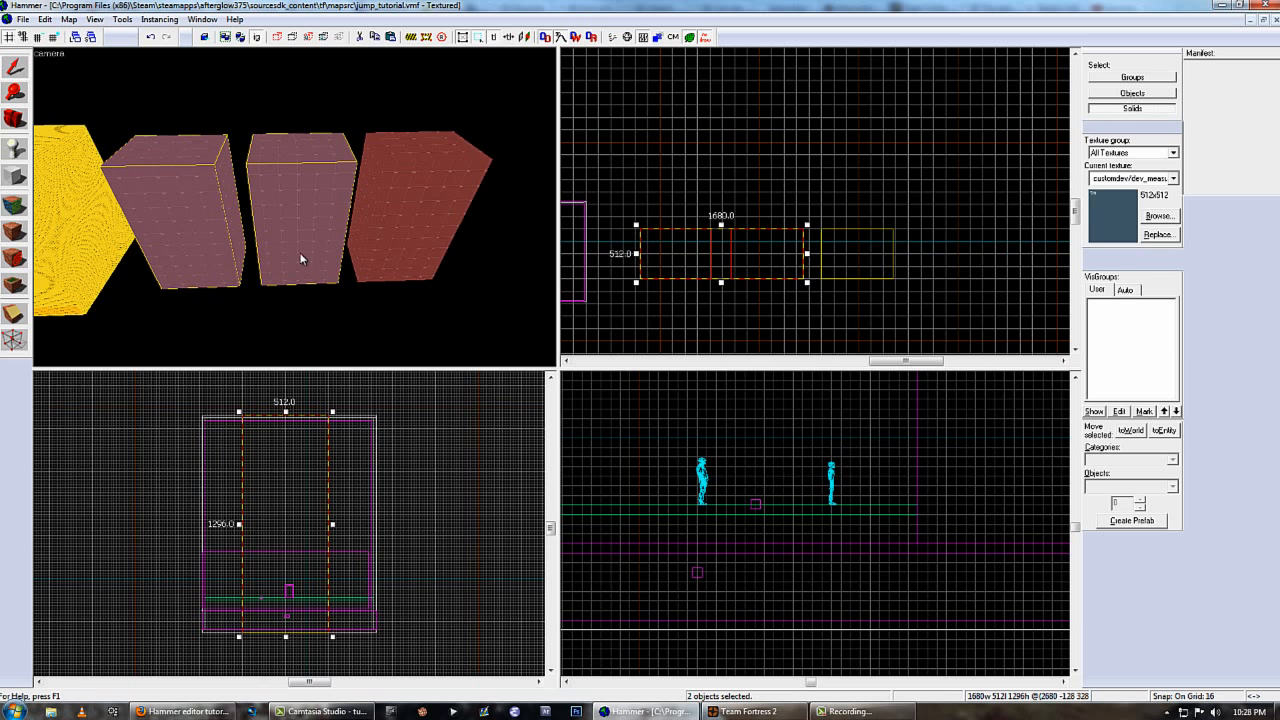
In Solids selection mode, select only the middle blue block, view its object properties, and close them.
click(299, 257)
double_click(298, 217)
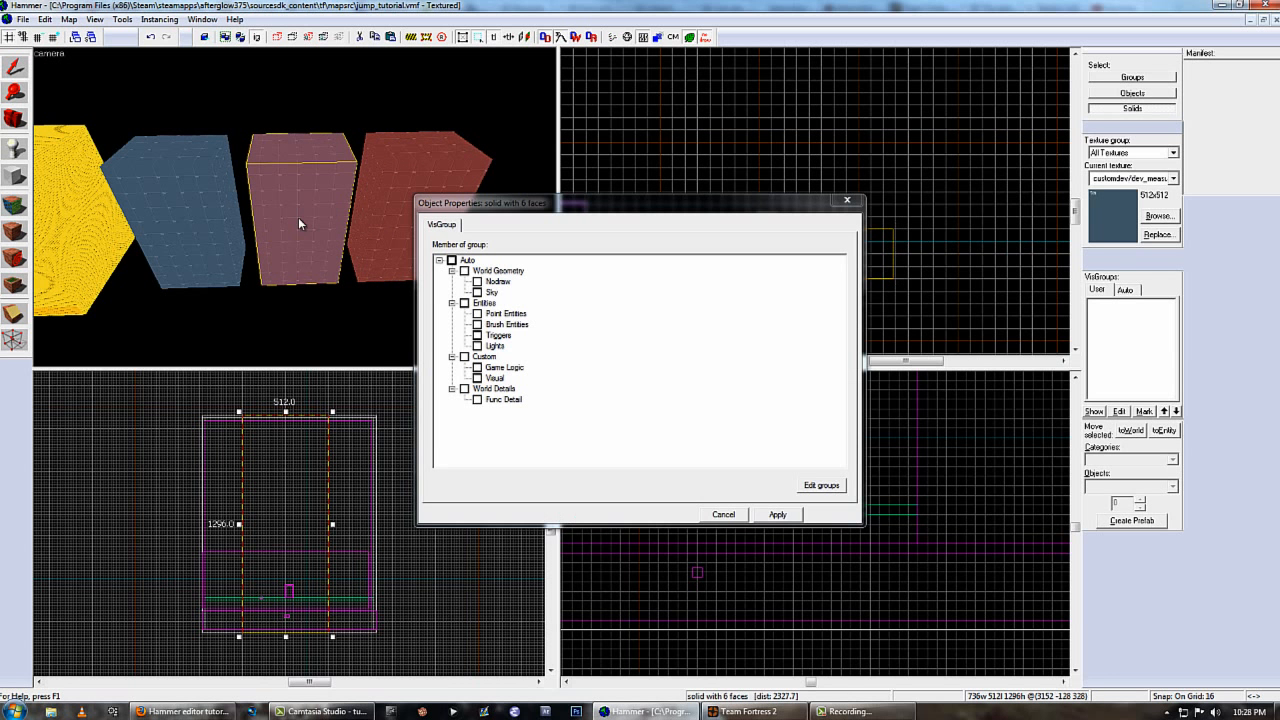
click(830, 204)
double_click(314, 189)
click(848, 201)
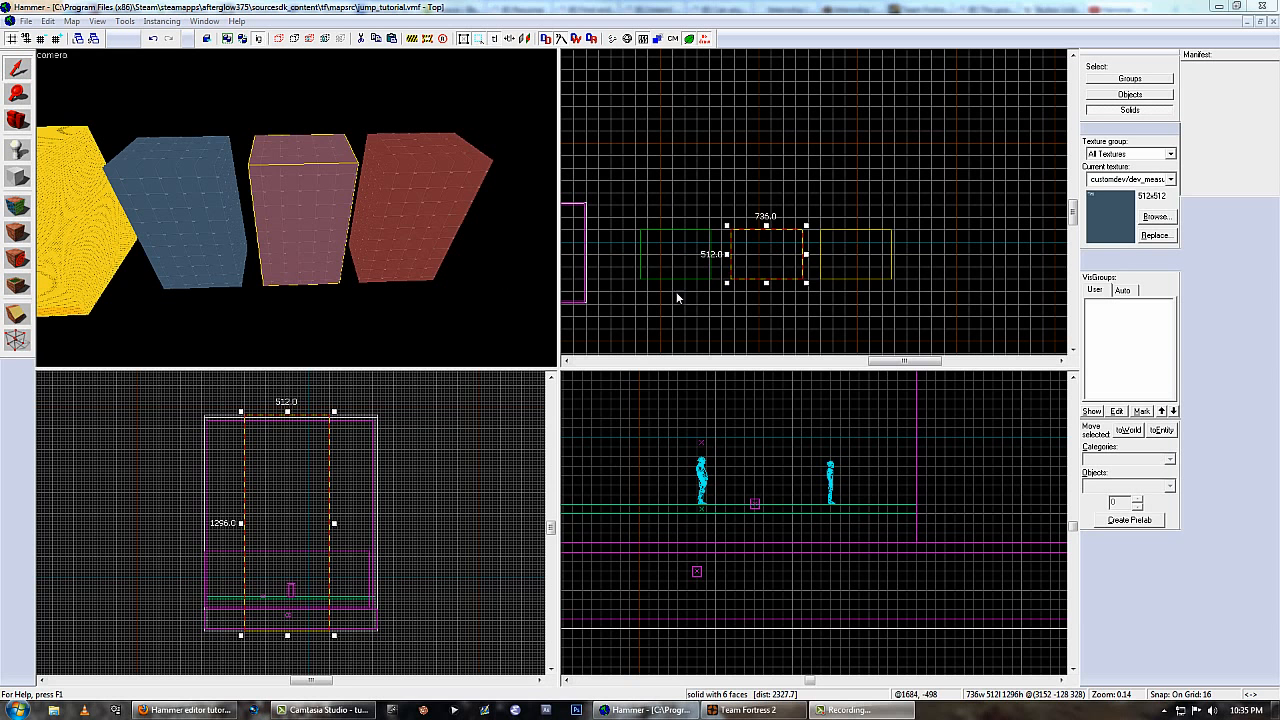
Select all three test blocks outside the room and delete them.
drag(640, 296, 910, 152)
key(Return)
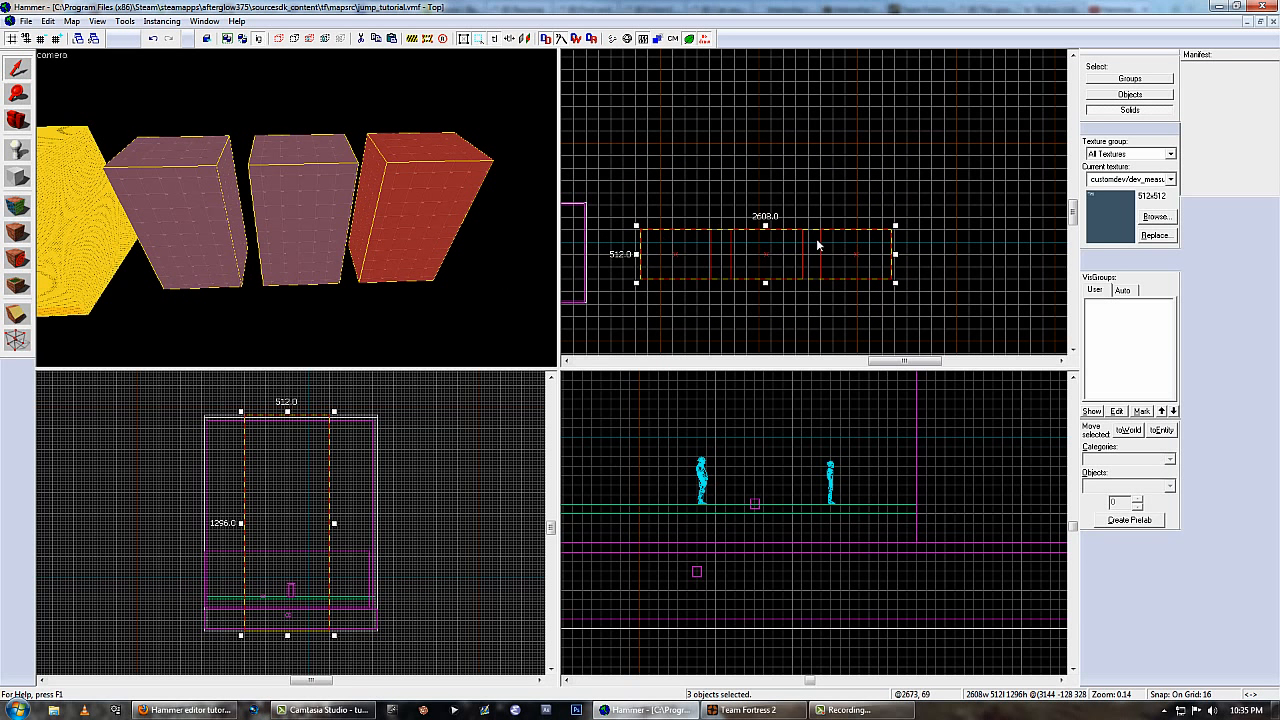
key(Delete)
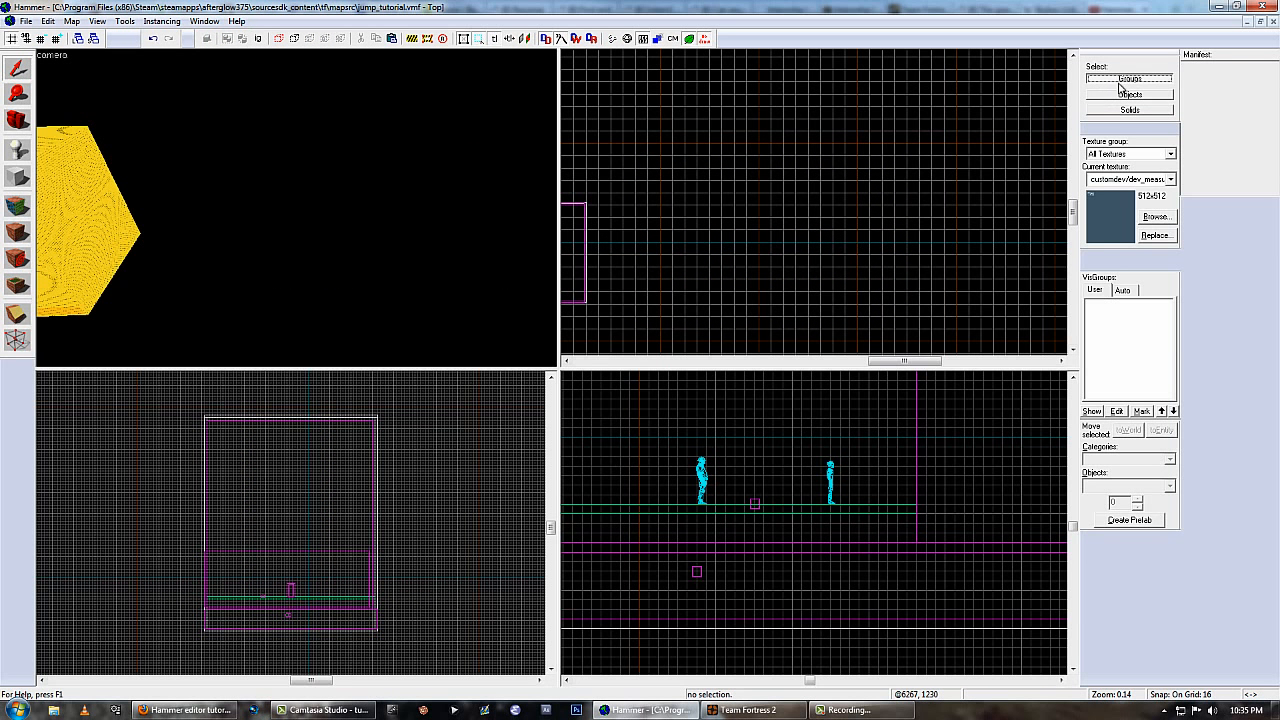
Select the whole room as a group, then switch to Solids selection and pick a single wall on its own.
scroll(294, 206, up, 10)
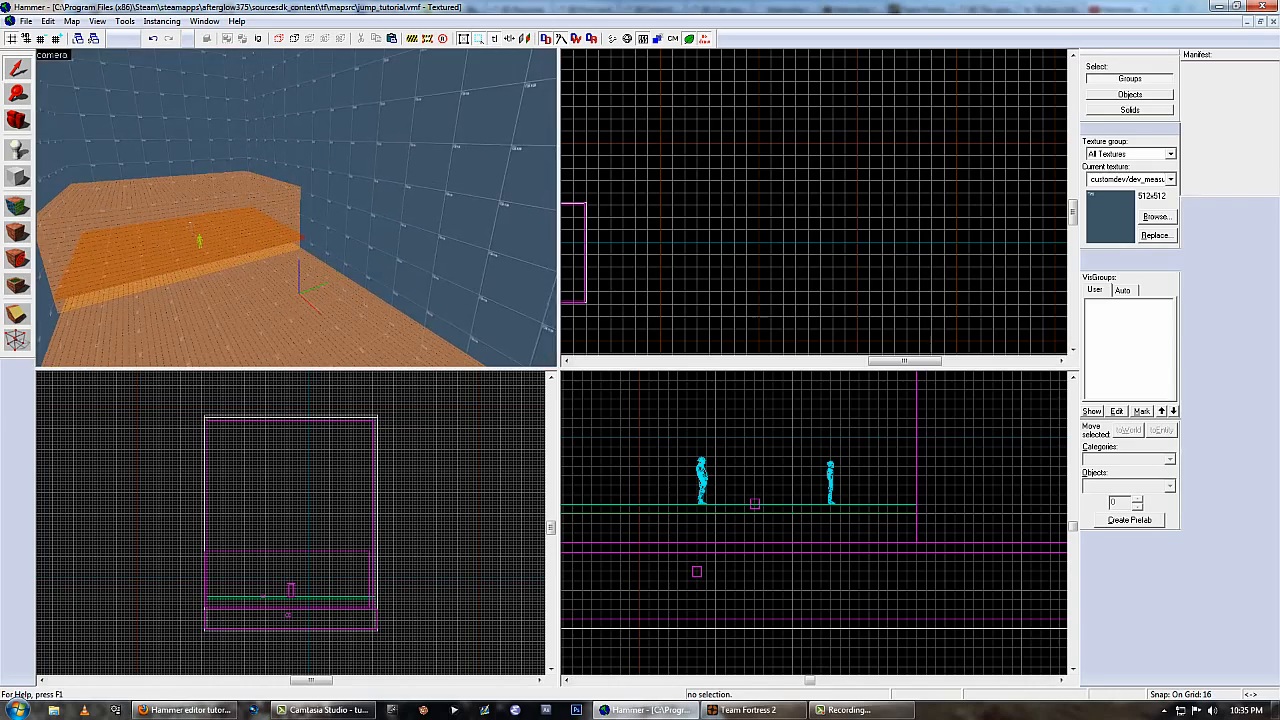
click(296, 207)
key(w)
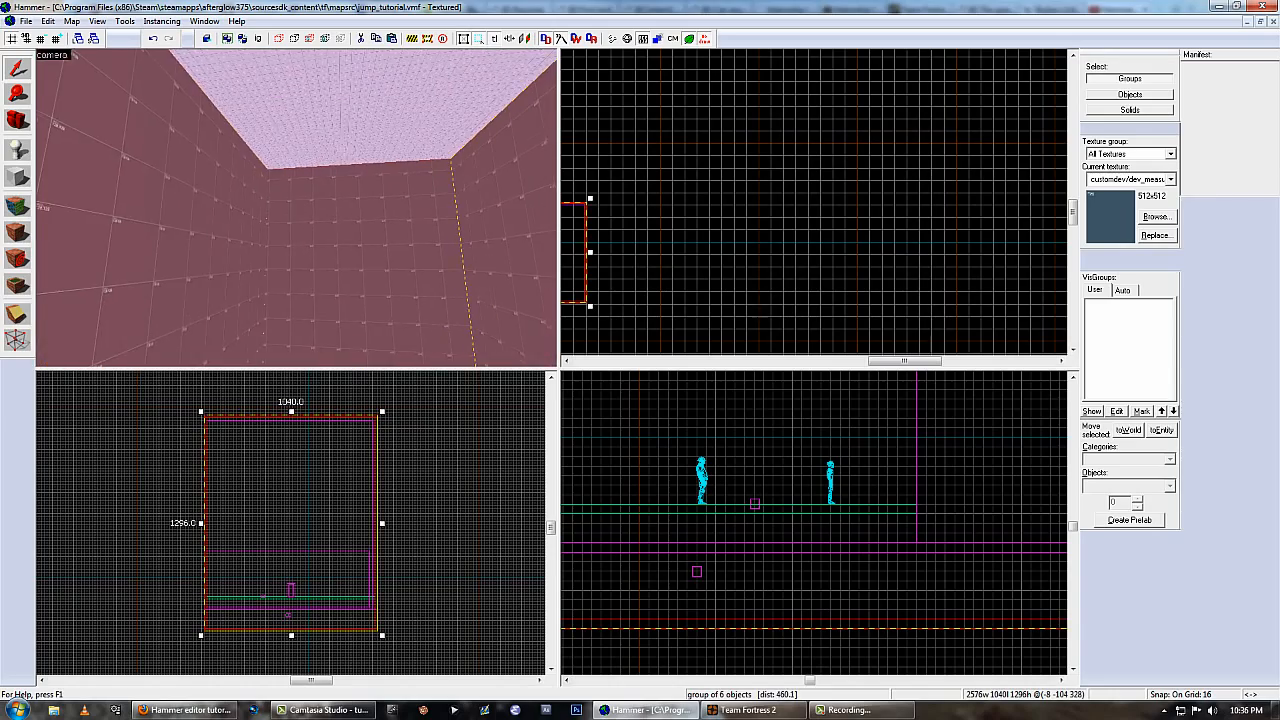
click(1133, 110)
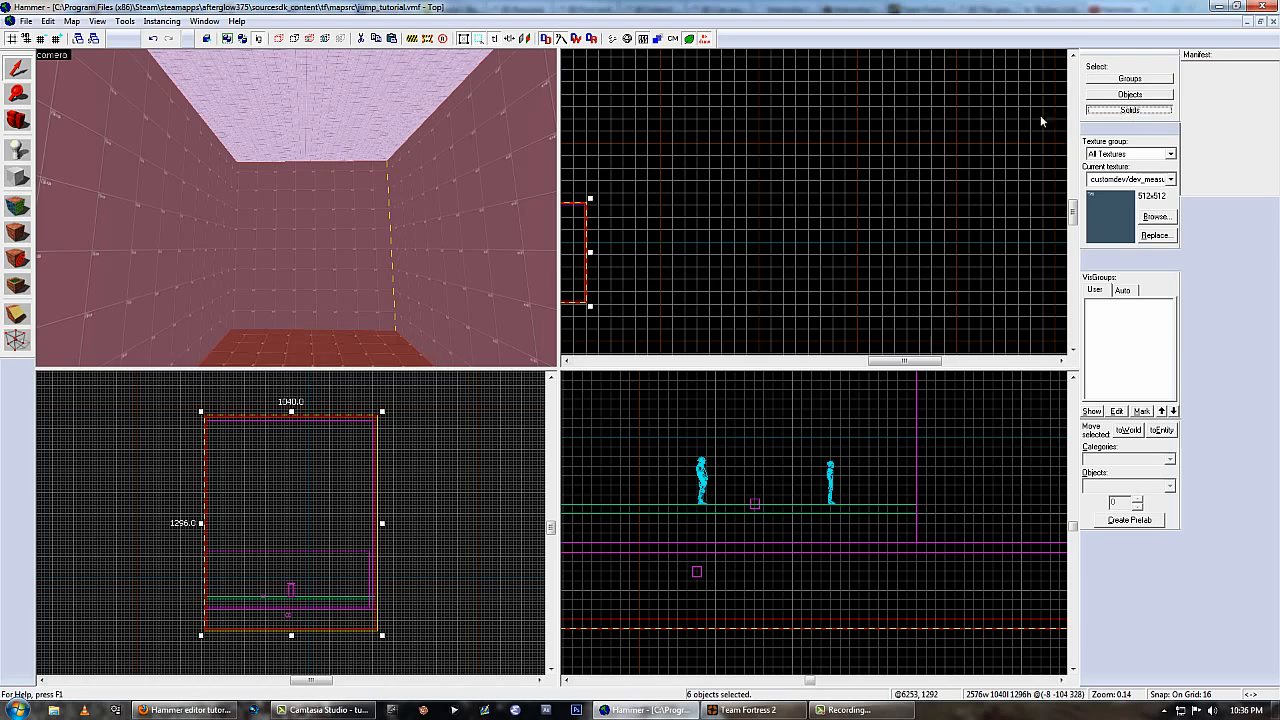
key(z)
click(296, 207)
click(296, 207)
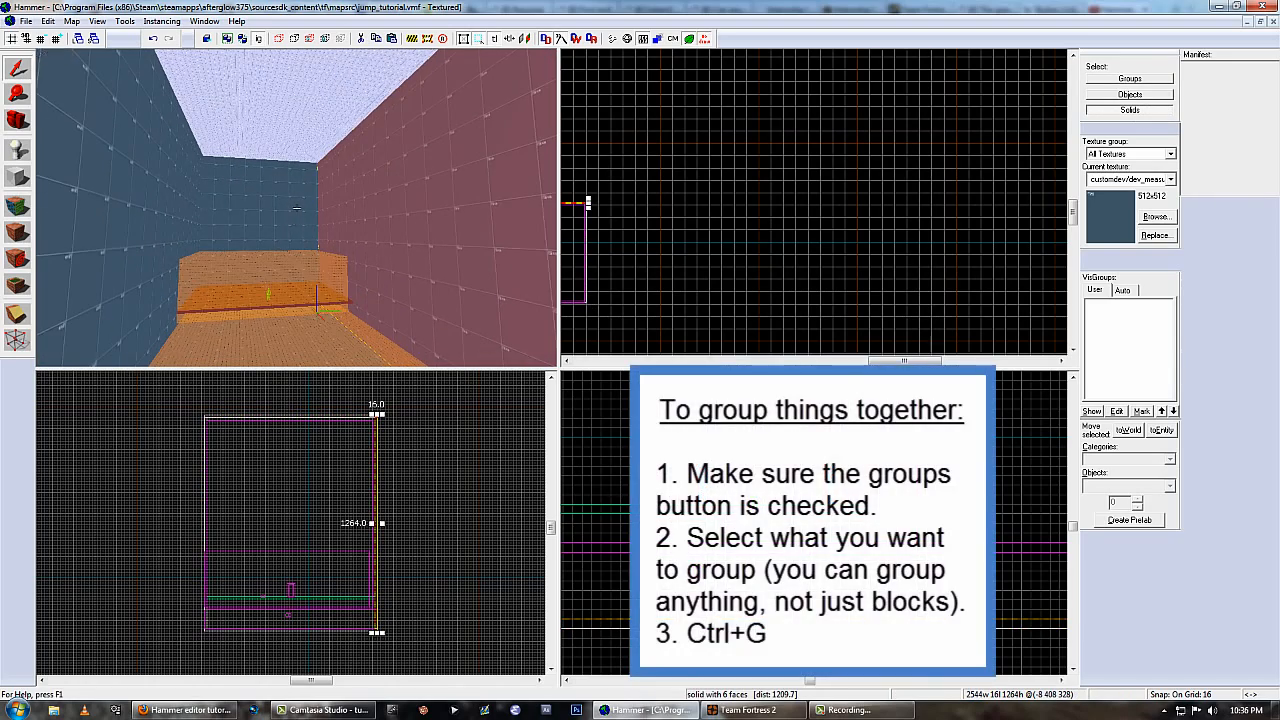
Switch back to Groups selection and group the room's walls together with the red platform.
click(1117, 81)
click(401, 243)
key(z)
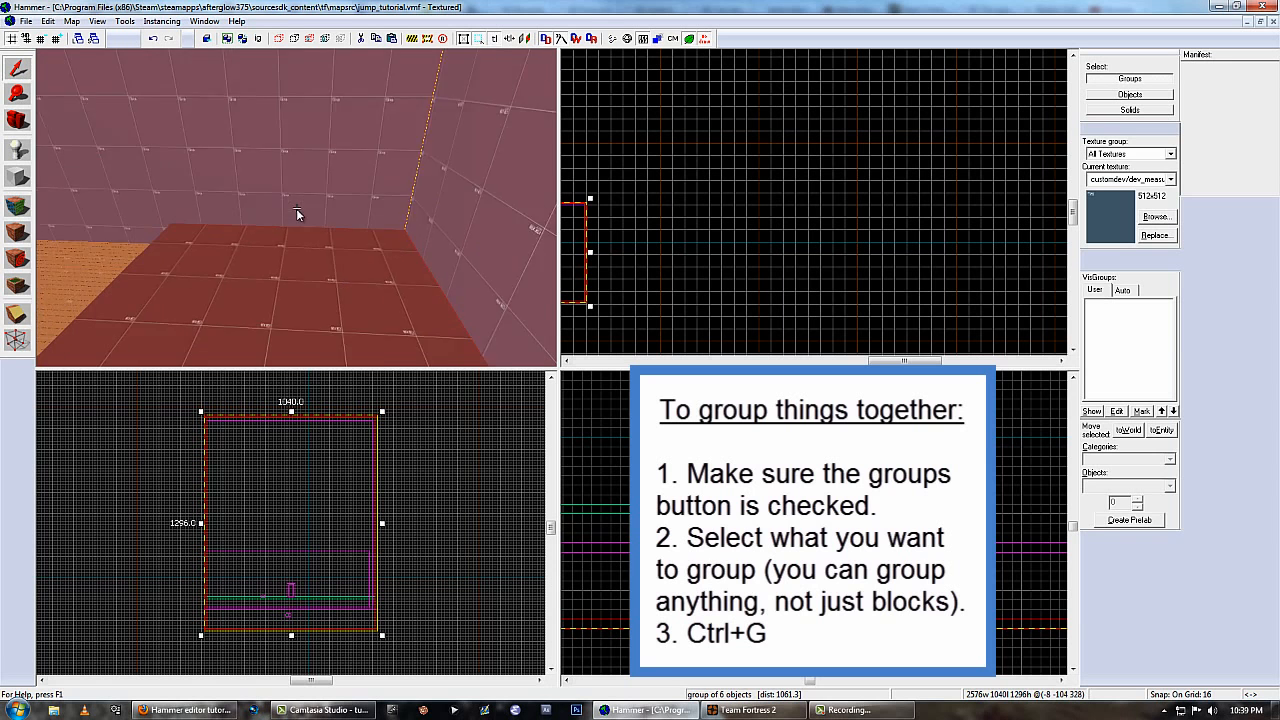
key(z)
ctrl+click(295, 212)
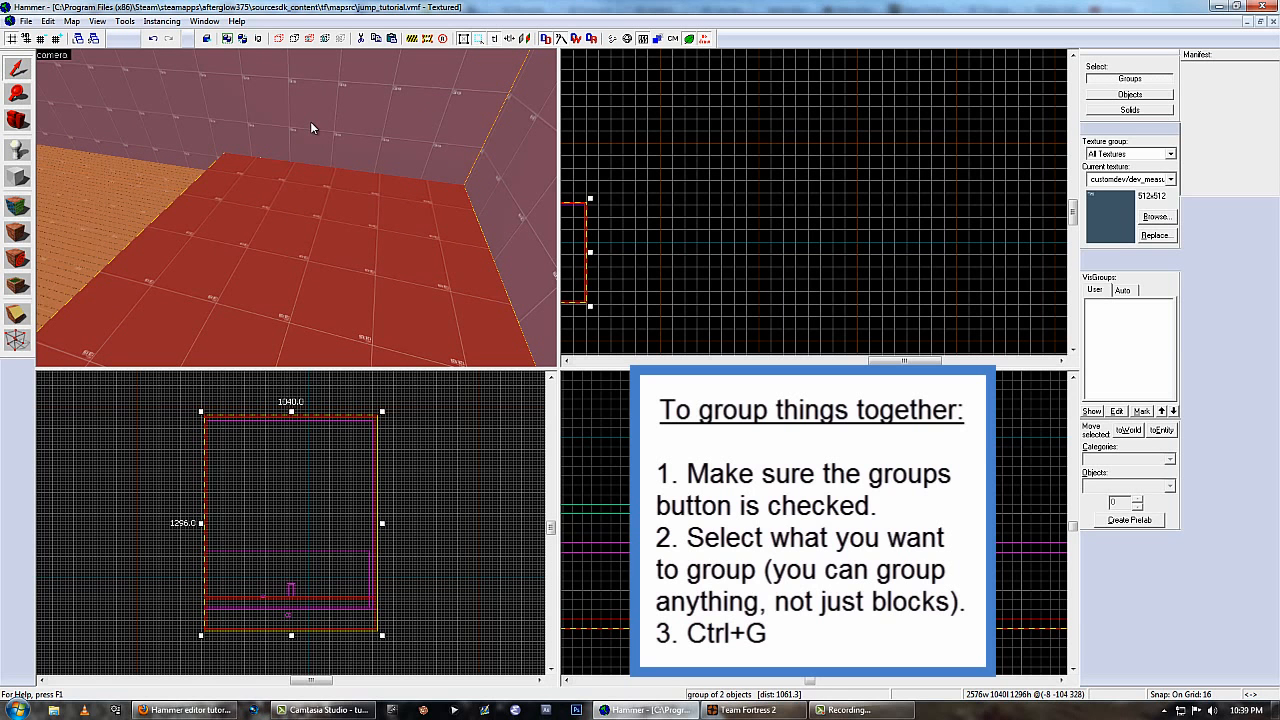
Select the trigger_teleport and the grouped room and platform in turn to check which objects are selected together.
click(136, 177)
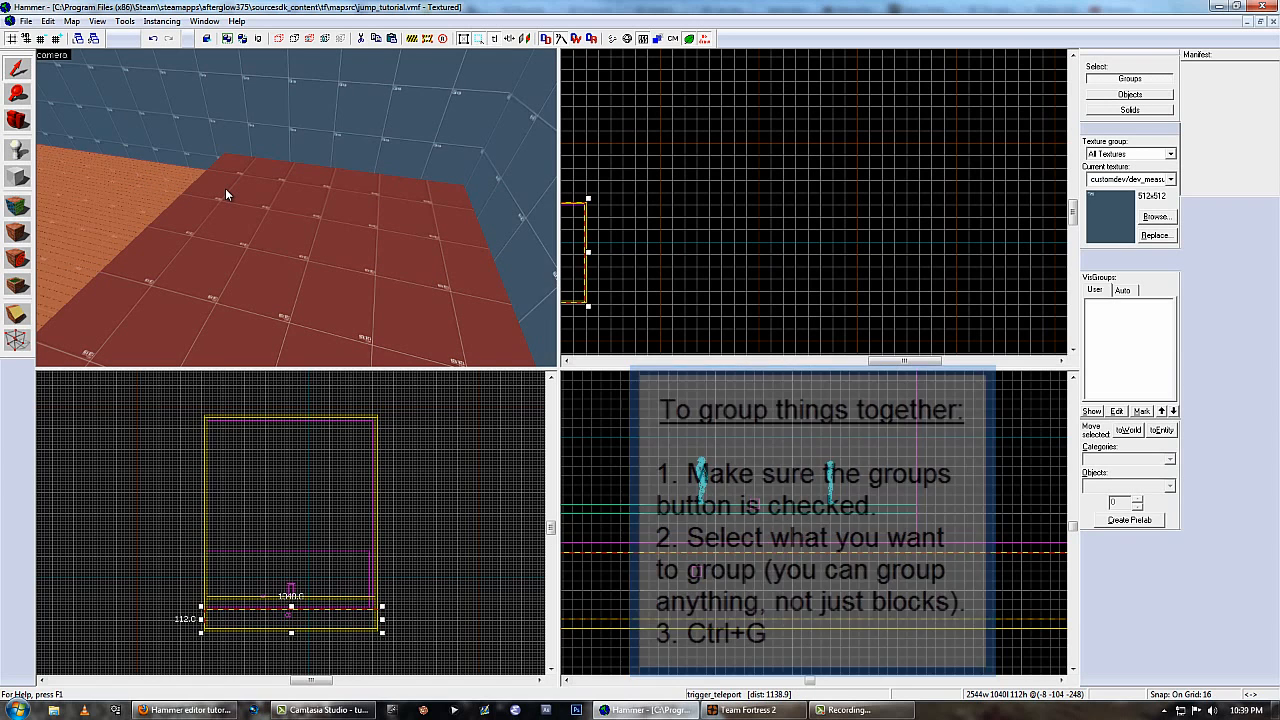
ctrl+click(225, 188)
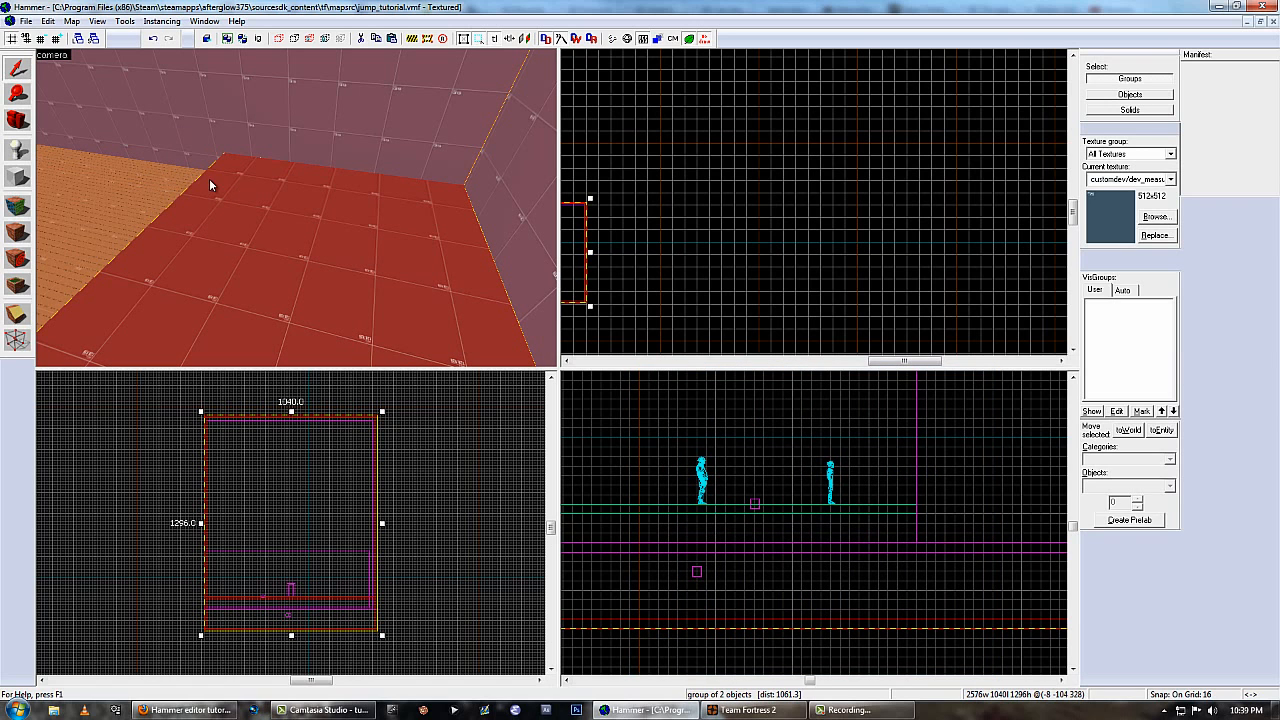
click(134, 186)
ctrl+click(225, 128)
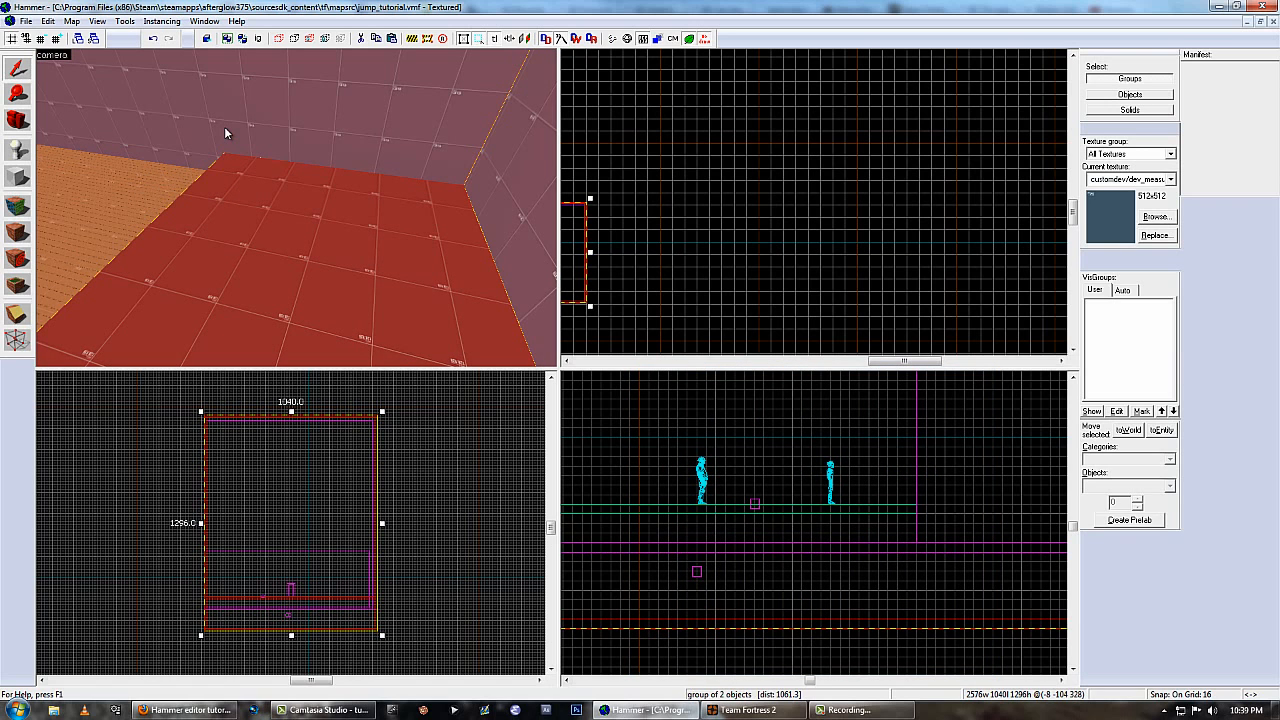
Ungroup the room from the red platform, then select the platform and a wall in turn to check they are separate.
click(241, 43)
click(165, 195)
click(220, 185)
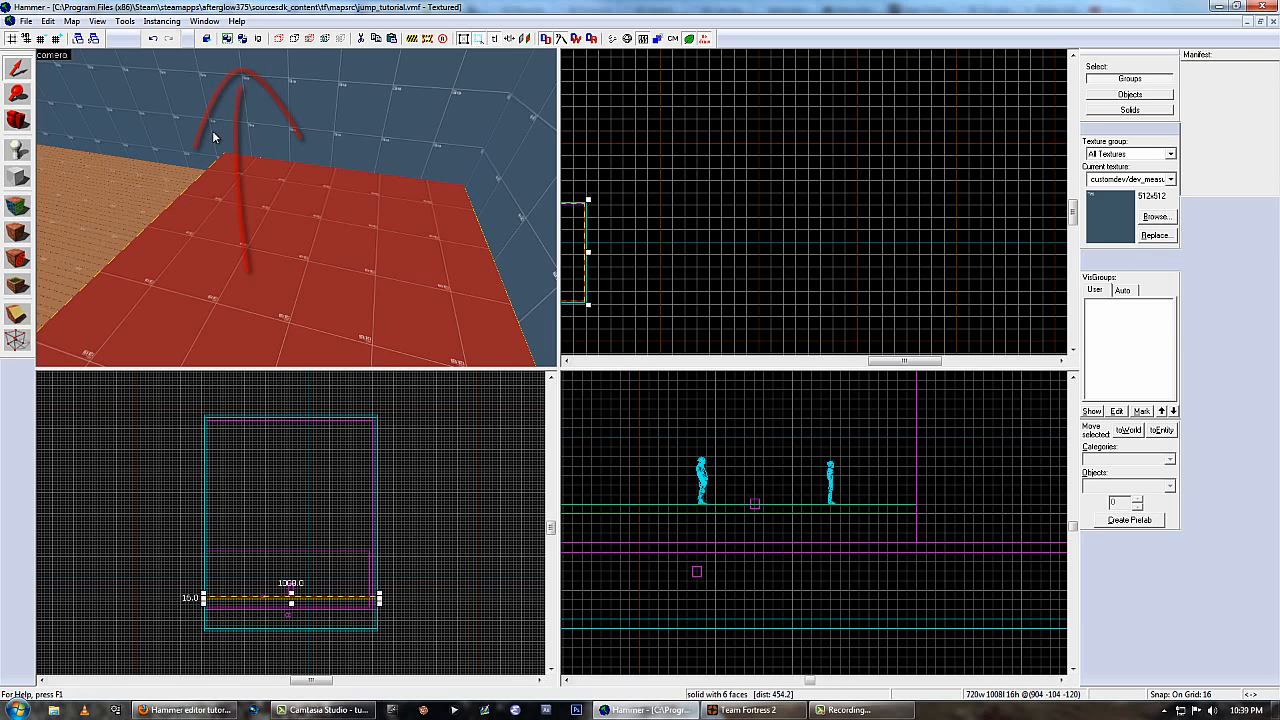
click(212, 130)
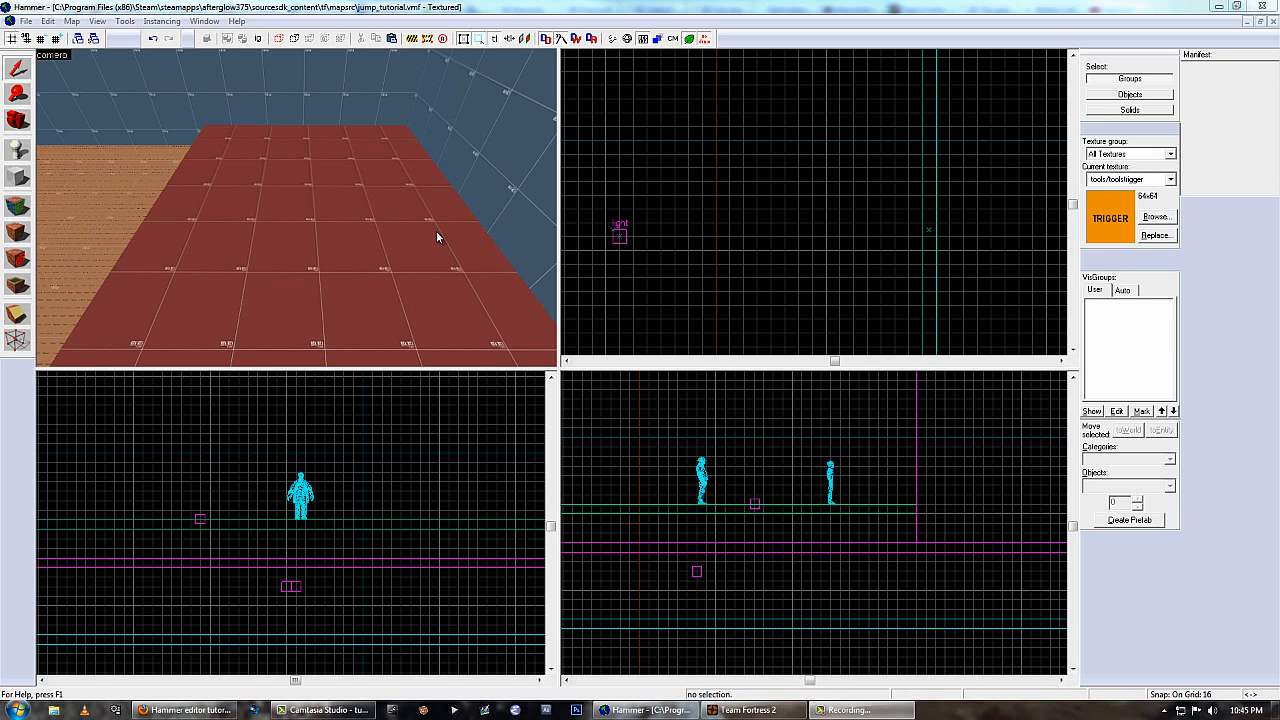
Select the grouped room, switch to Solids selection and select the two long side walls.
click(292, 114)
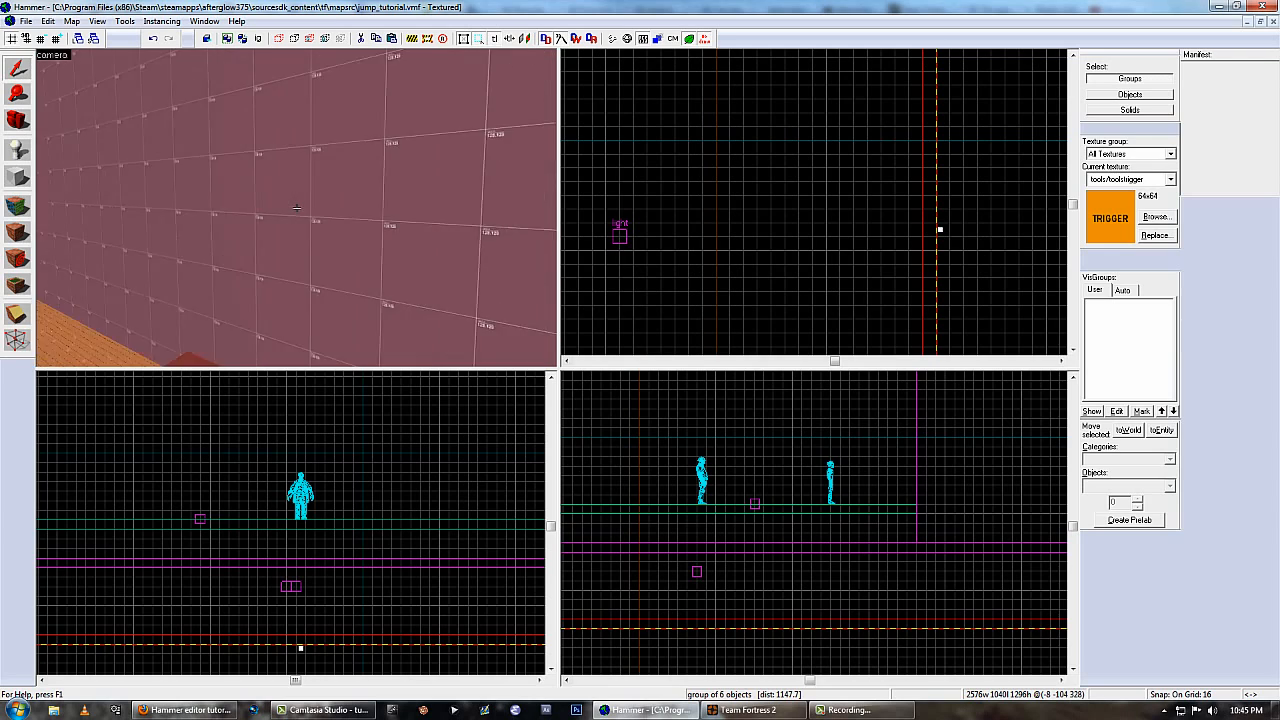
click(1115, 110)
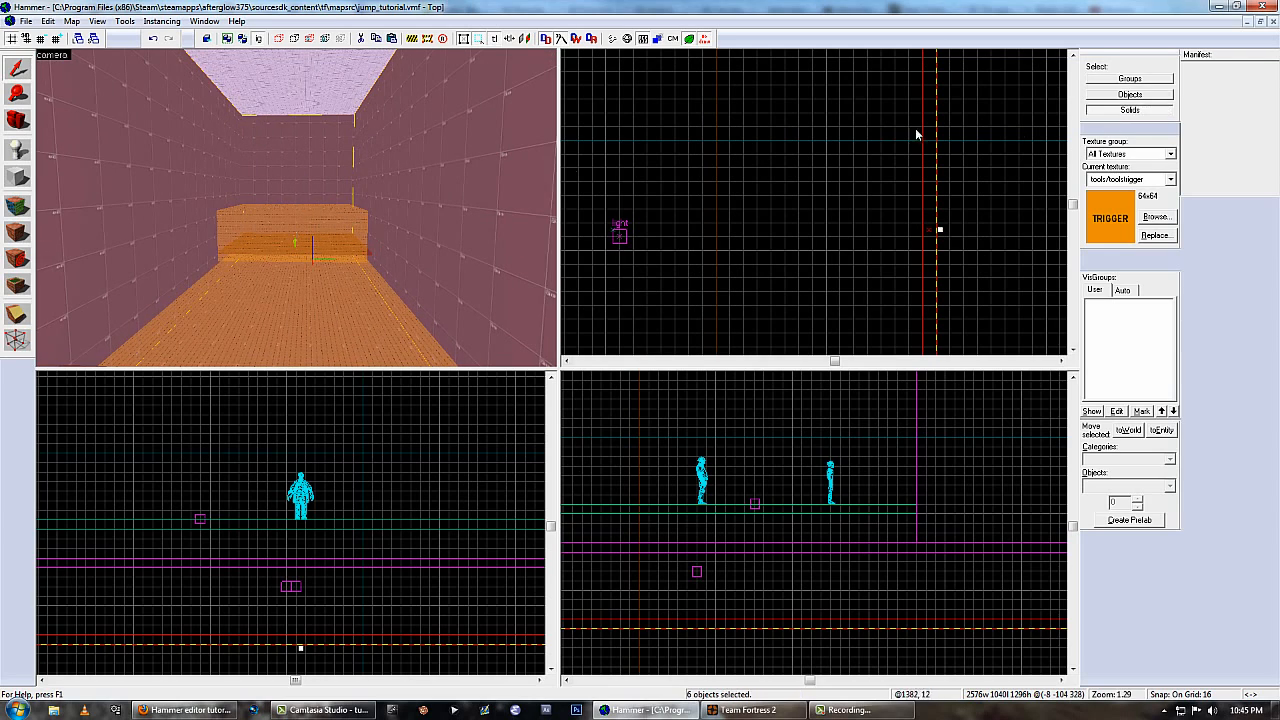
click(364, 215)
ctrl+click(213, 207)
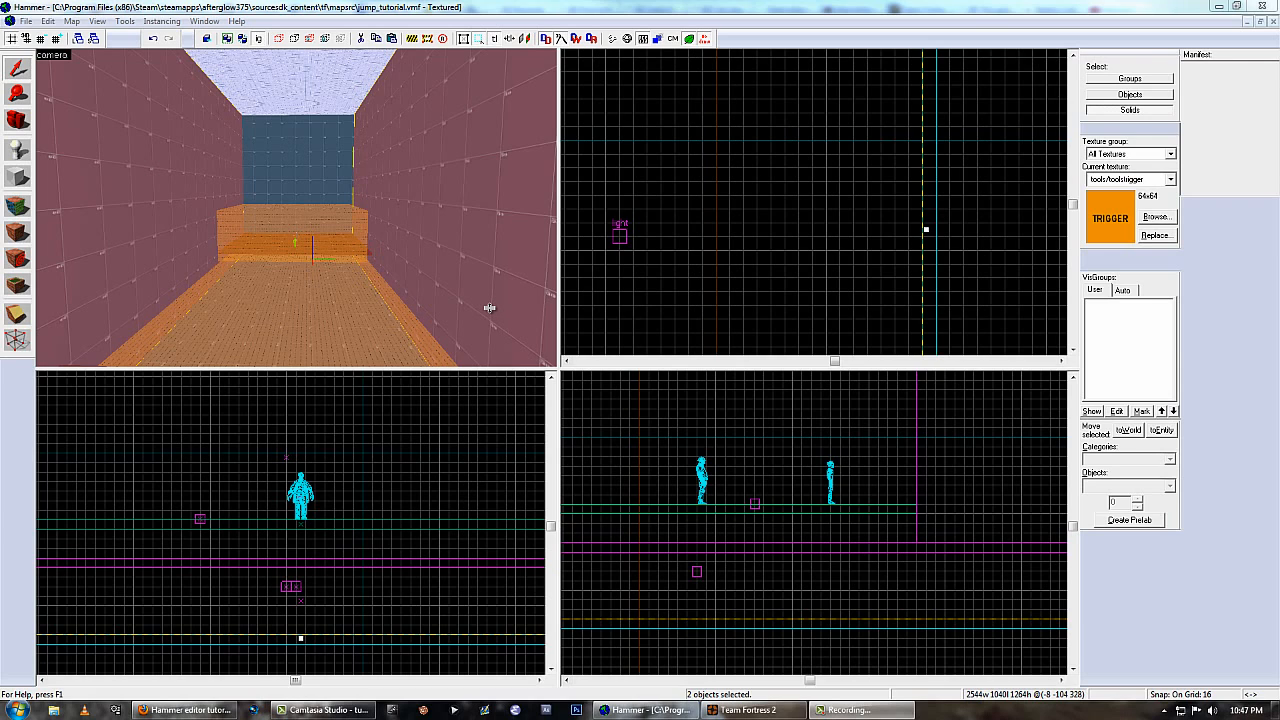
Select only one long side wall block and reduce it to a 1-unit-thick sheet against the room's wall.
click(445, 196)
scroll(822, 226, down, 5)
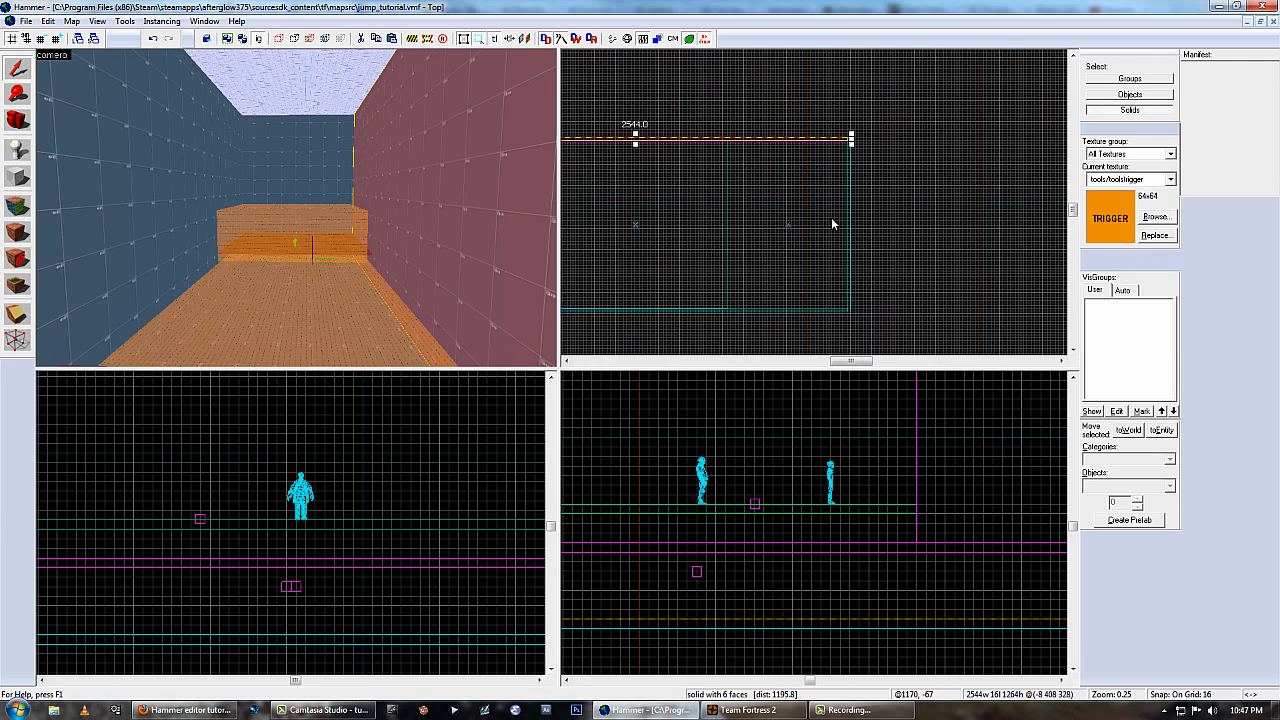
scroll(771, 171, up, 4)
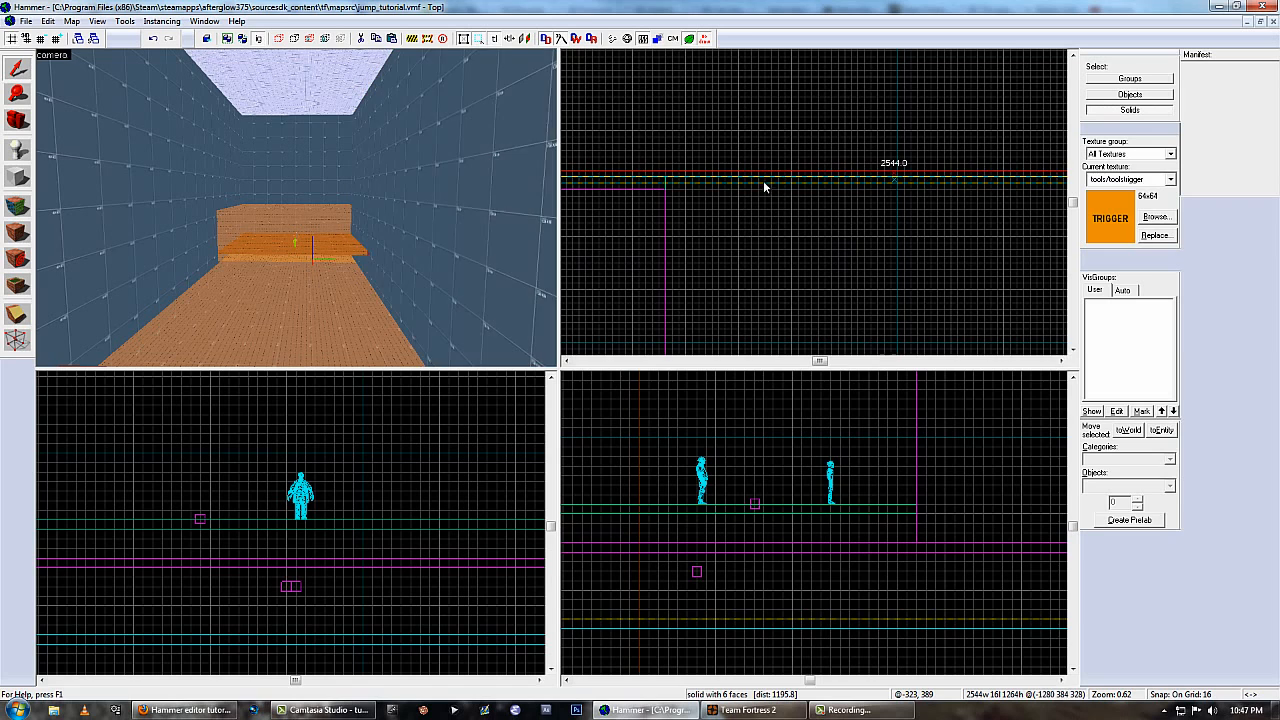
scroll(896, 185, up, 3)
drag(896, 185, 894, 172)
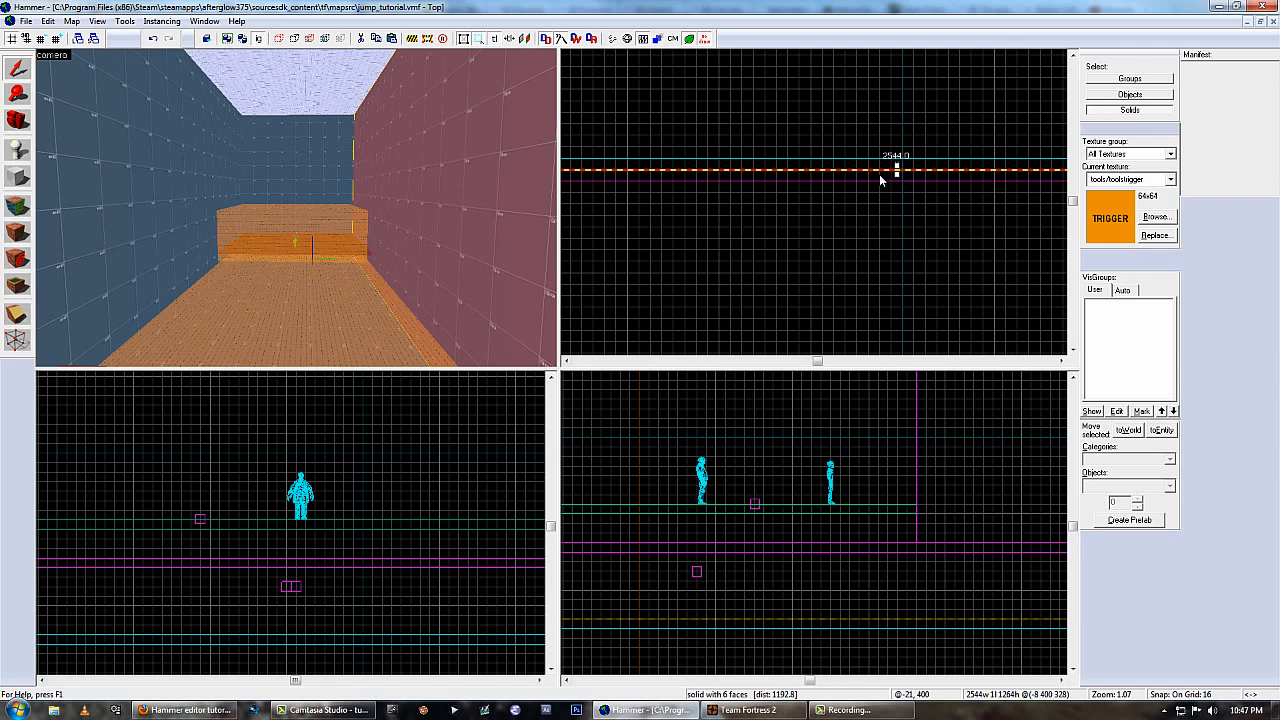
scroll(860, 184, down, 5)
scroll(808, 212, up, 5)
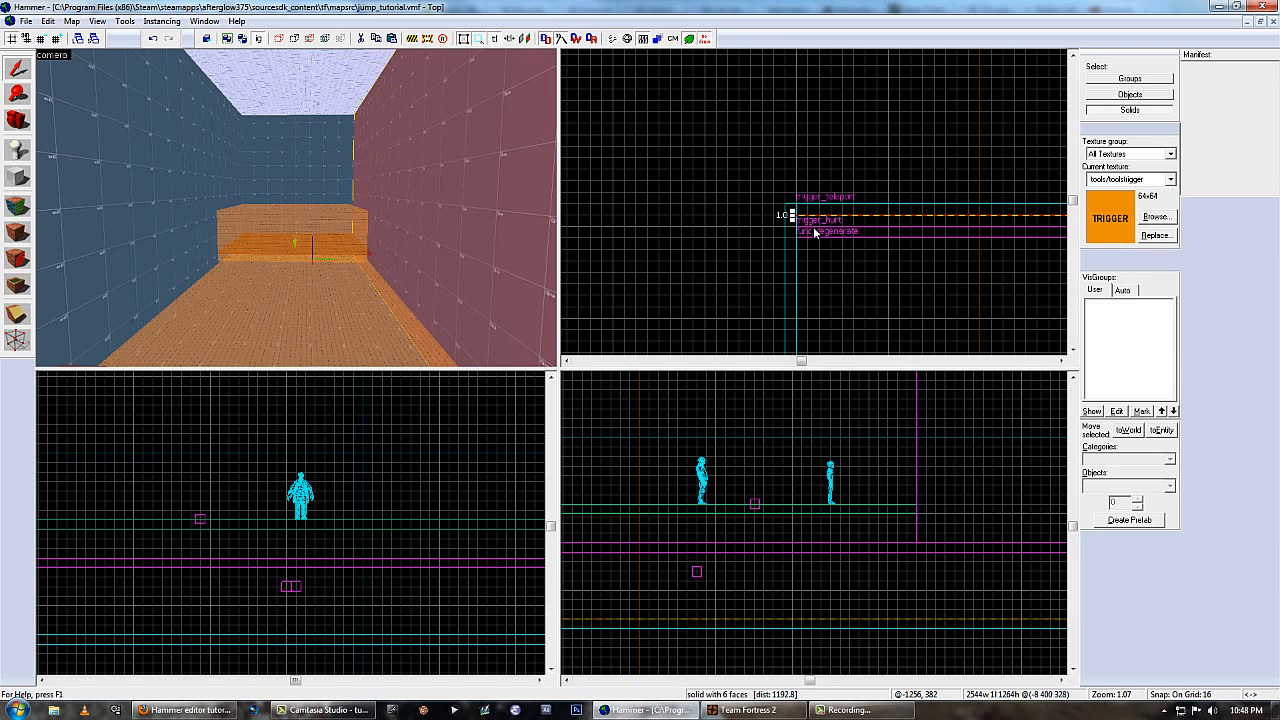
Browse the used textures and apply tools/toolstrigger to every face of the thin wall block.
key(shift+a)
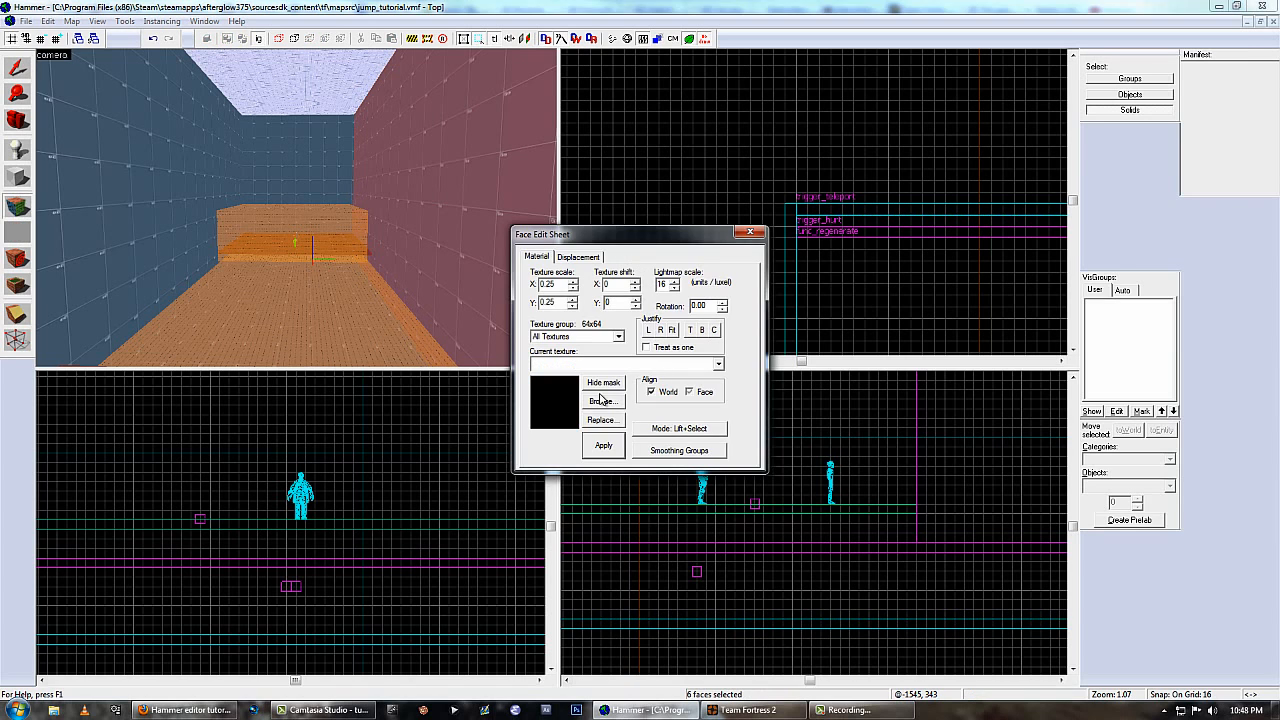
click(600, 402)
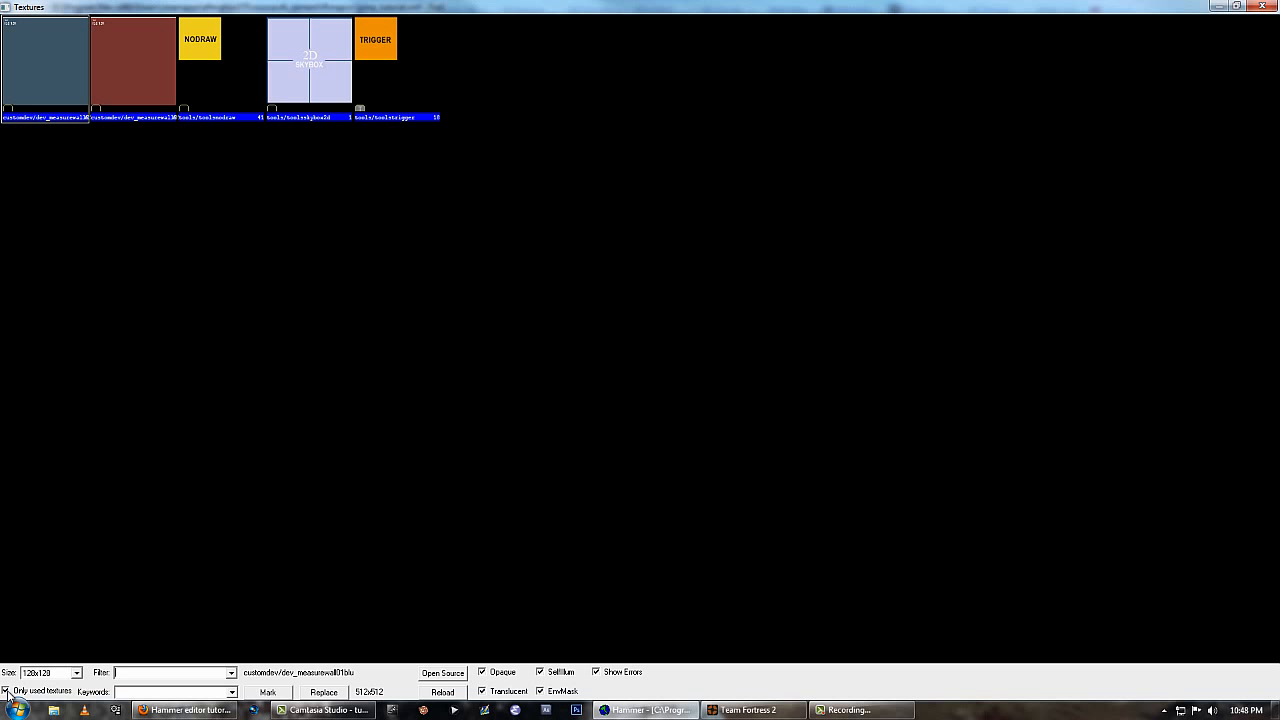
double_click(389, 65)
click(604, 446)
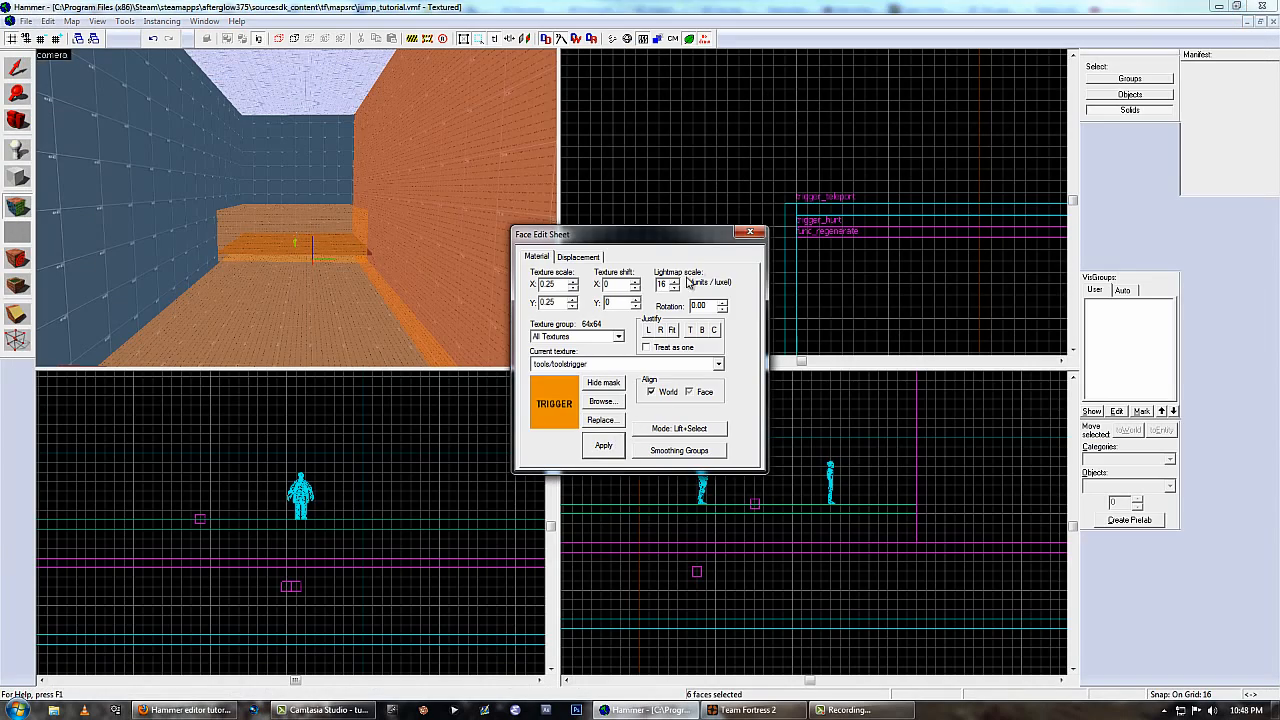
click(755, 232)
Tie the thin trigger block to an entity of class func_nogrenades and apply the properties.
key(z)
click(298, 208)
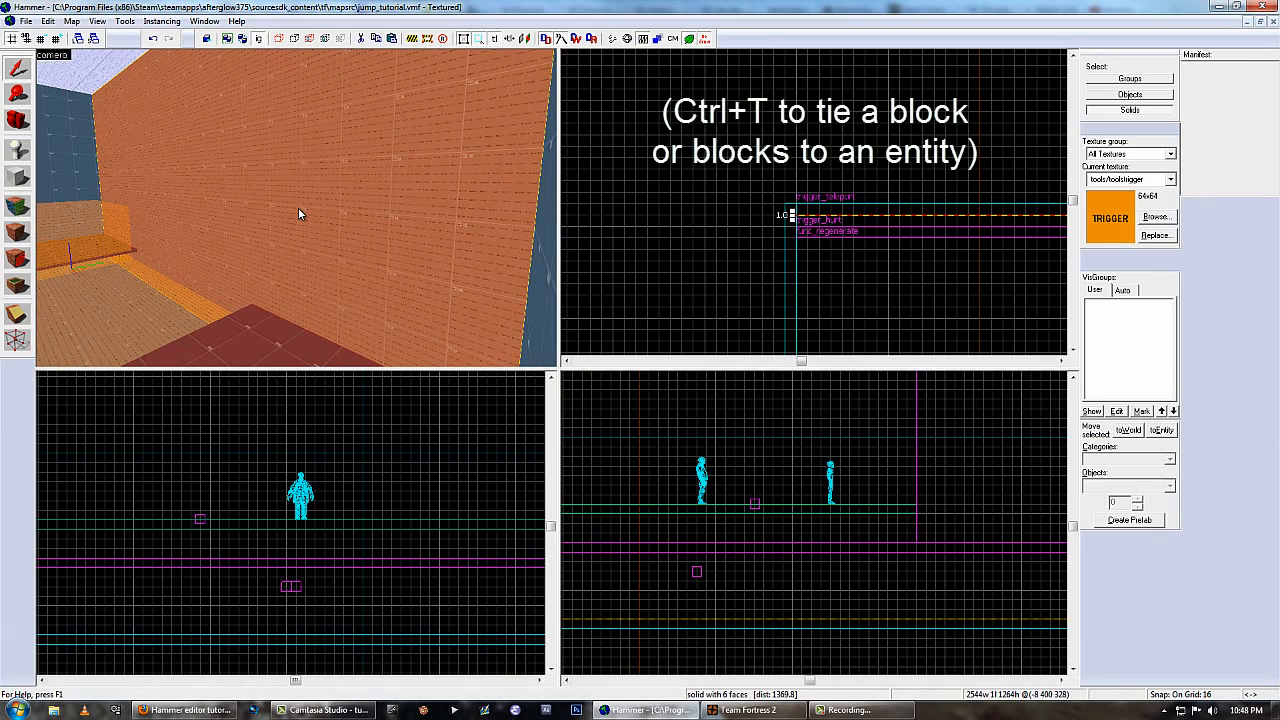
key(ctrl+t)
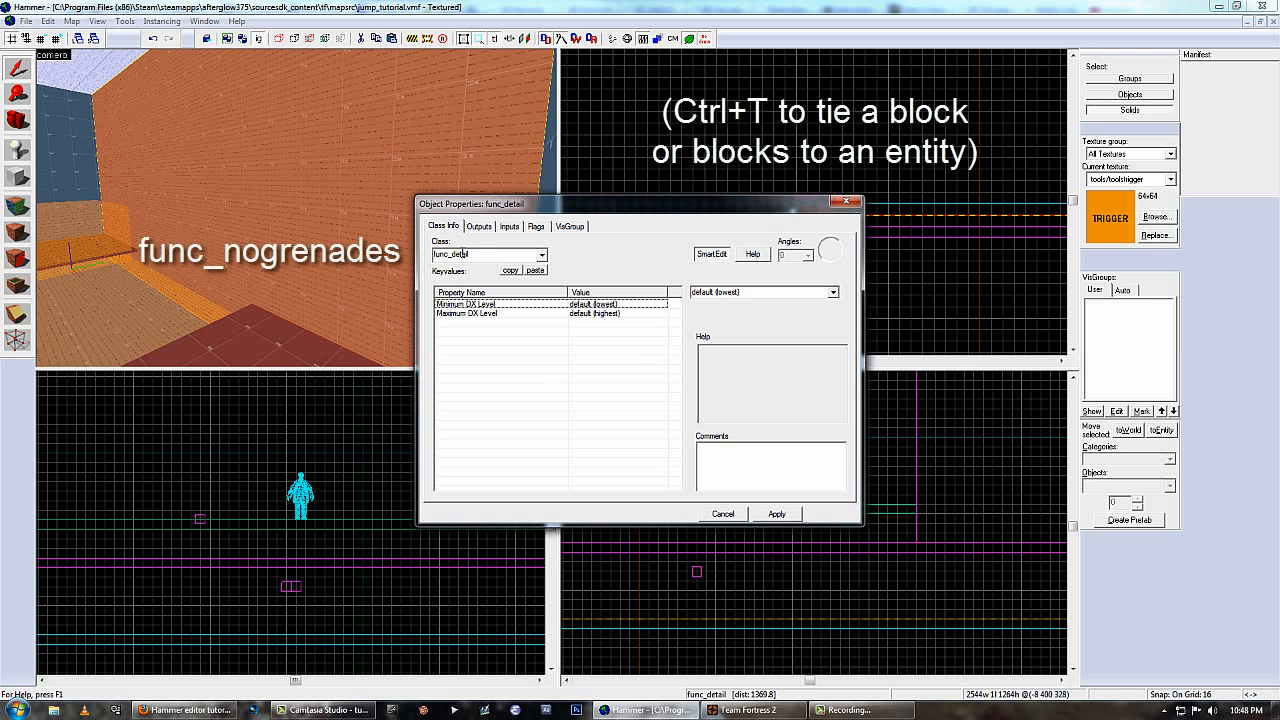
double_click(463, 254)
text(func_)
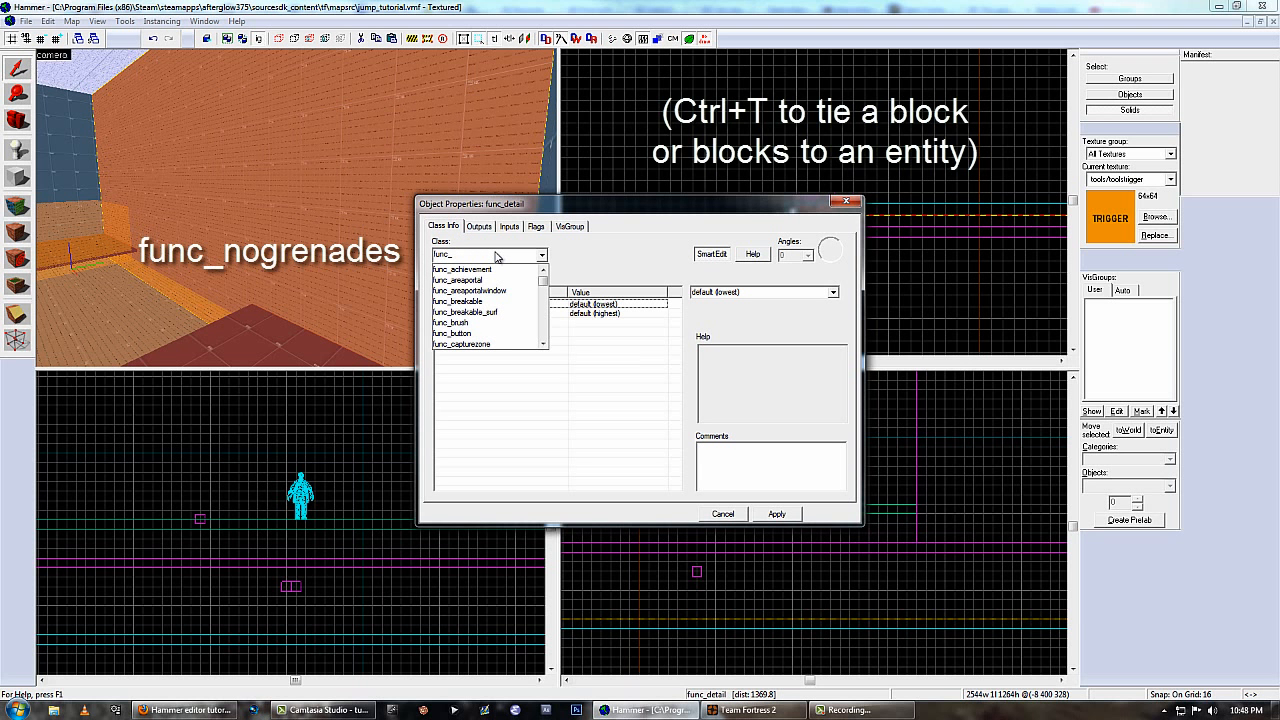
text(nog)
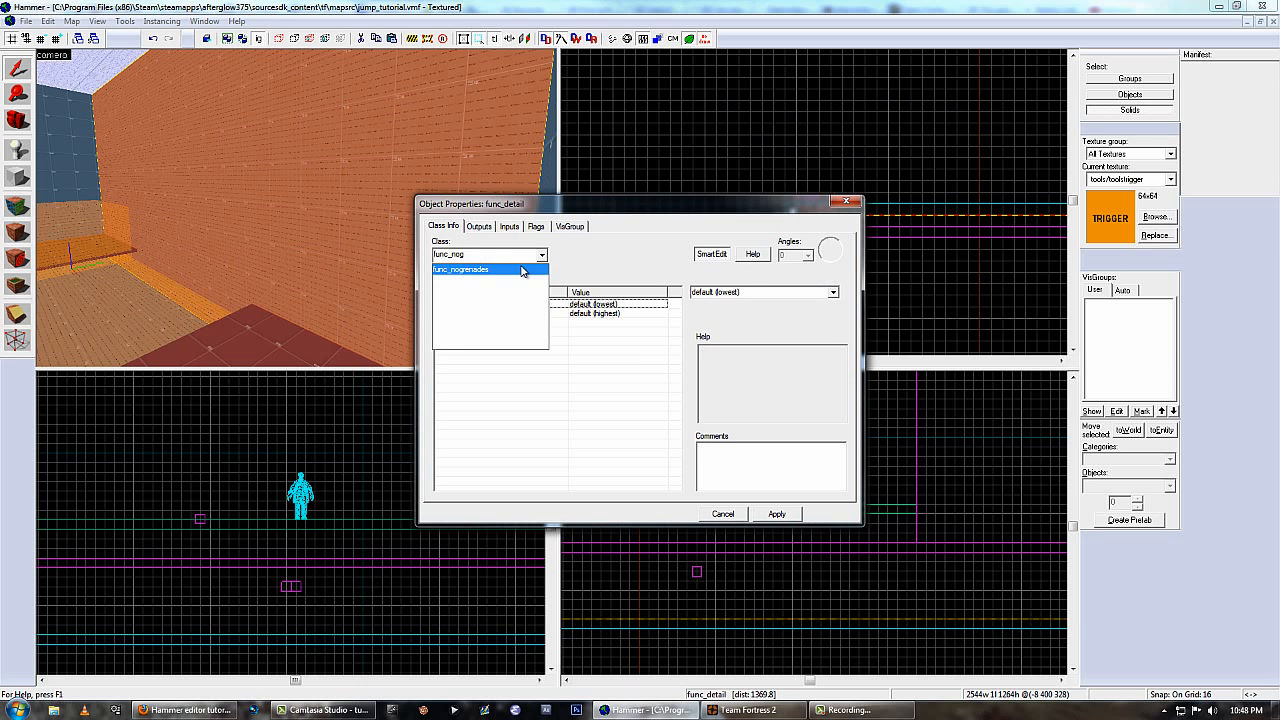
click(521, 270)
click(777, 513)
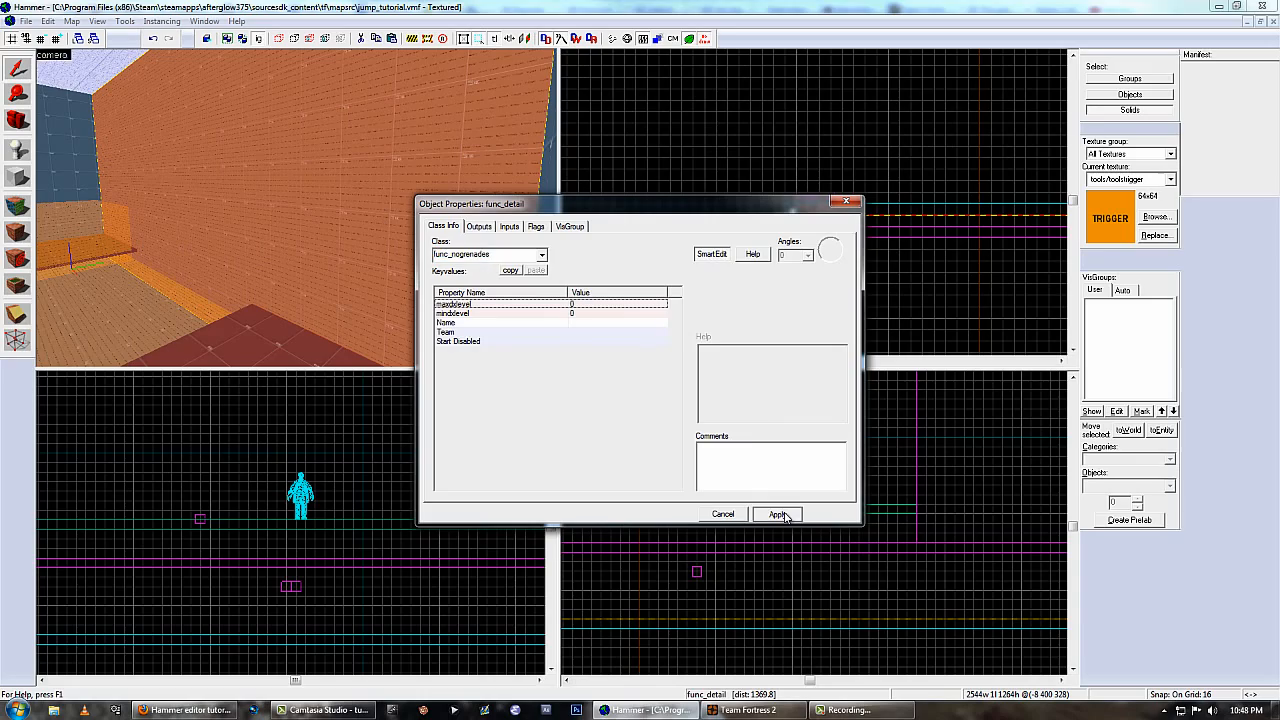
click(723, 514)
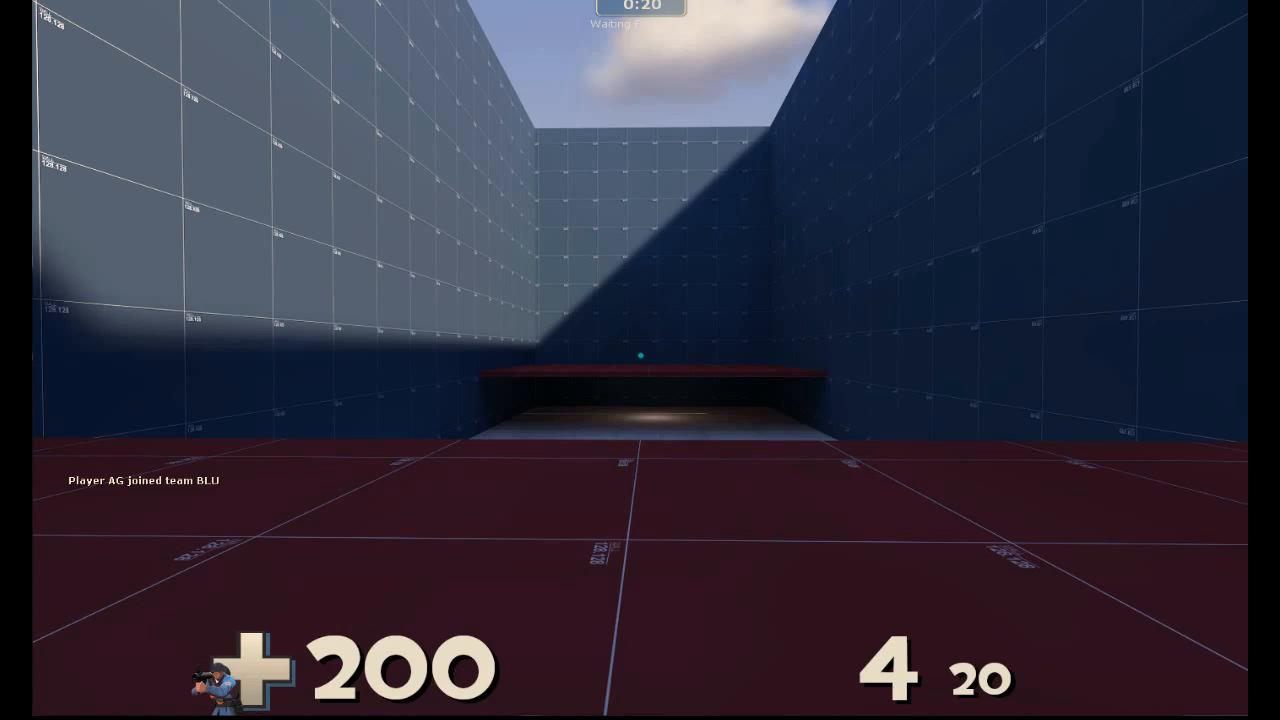
key(w)
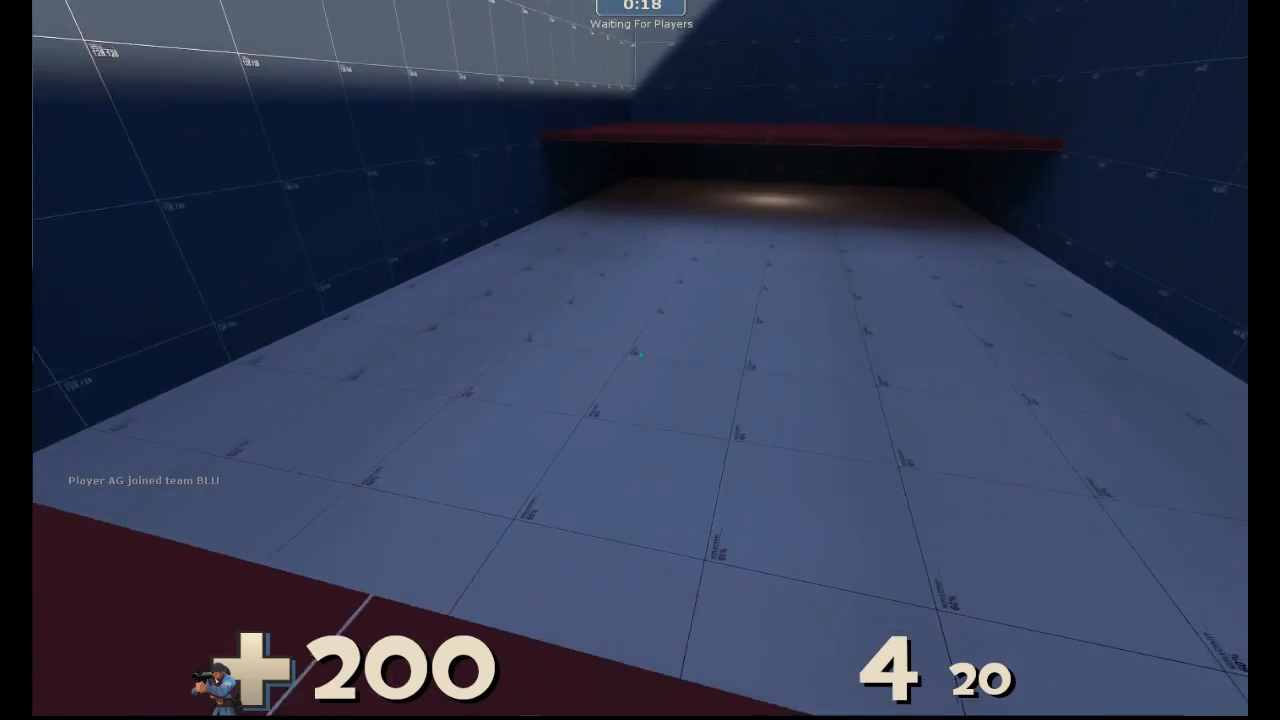
key(w)
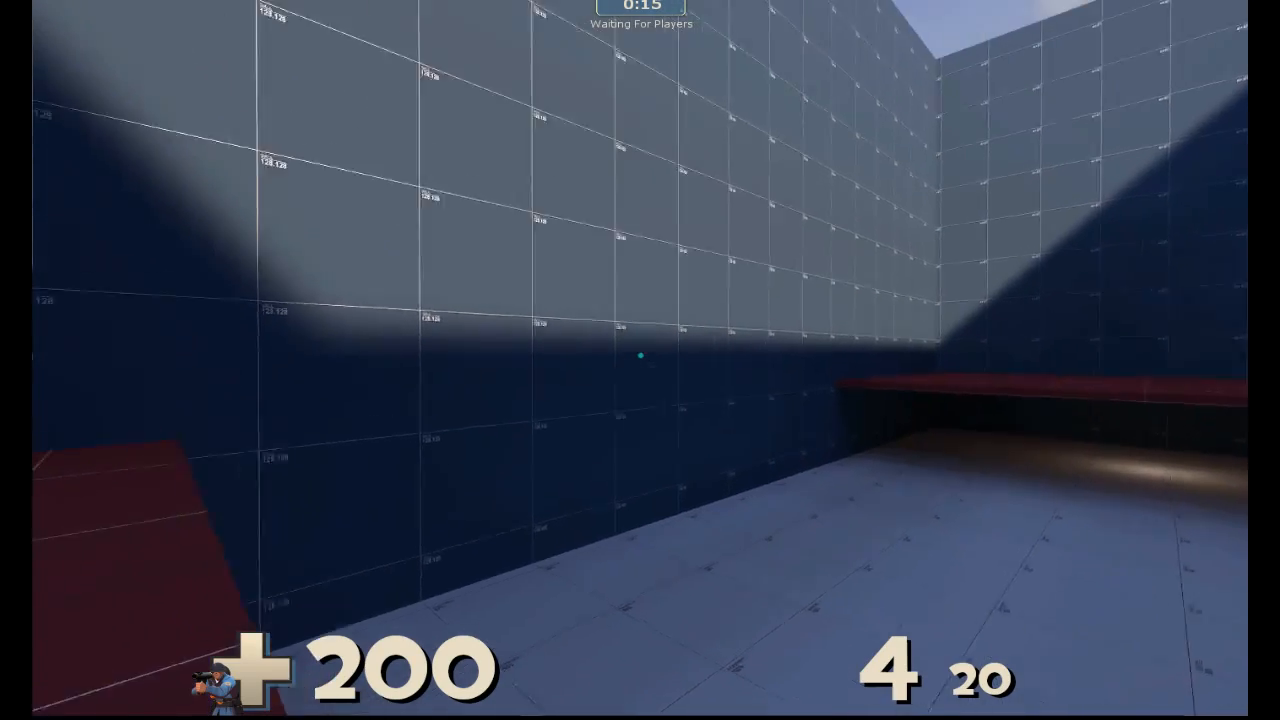
click(640, 355)
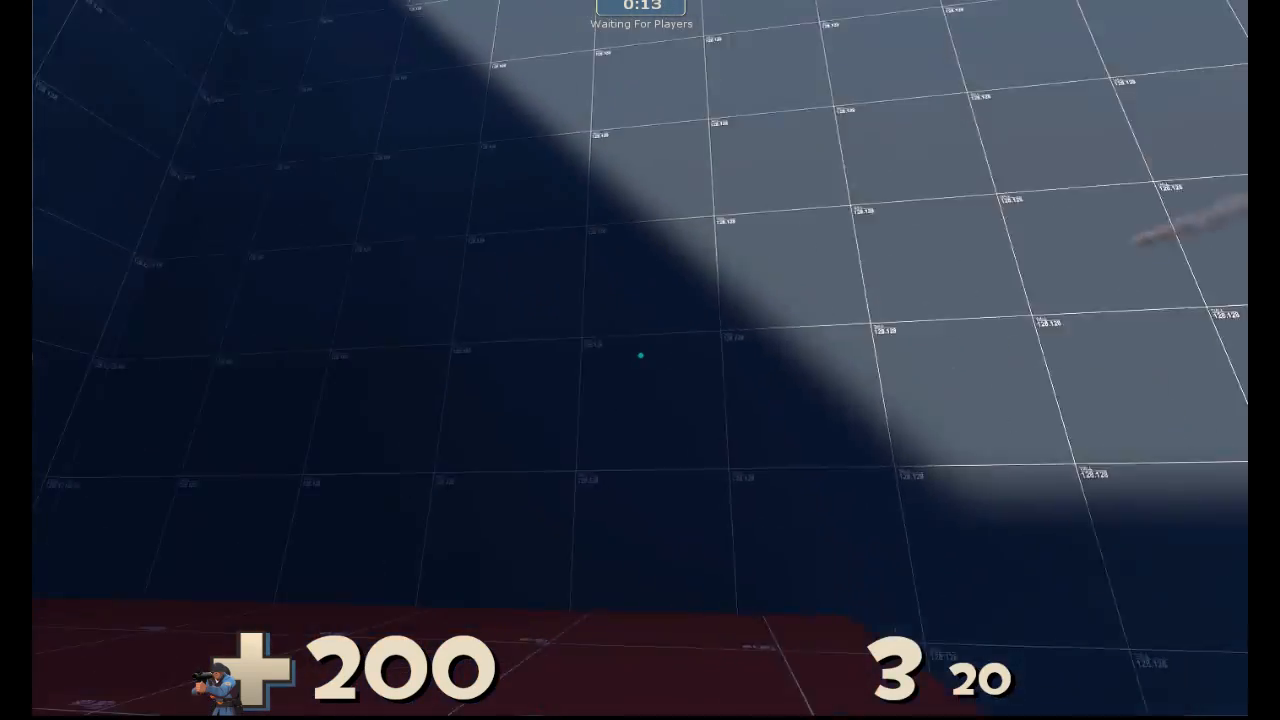
click(640, 355)
click(640, 355)
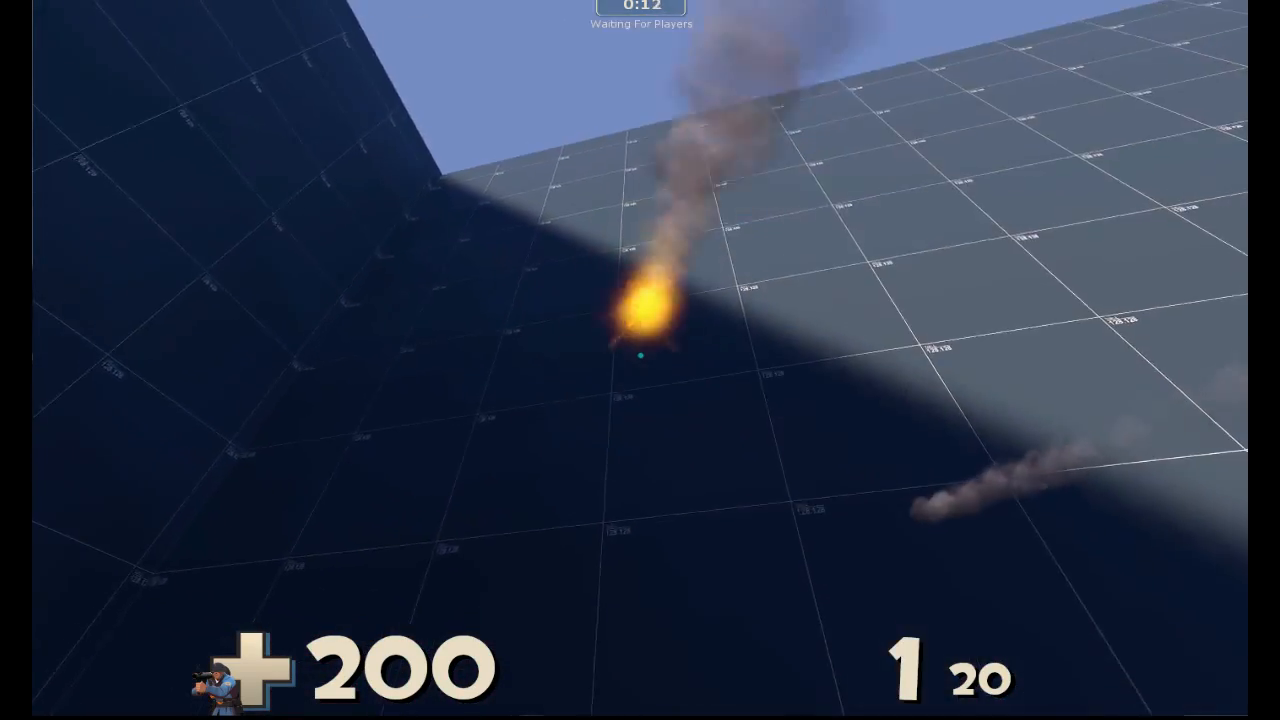
click(640, 355)
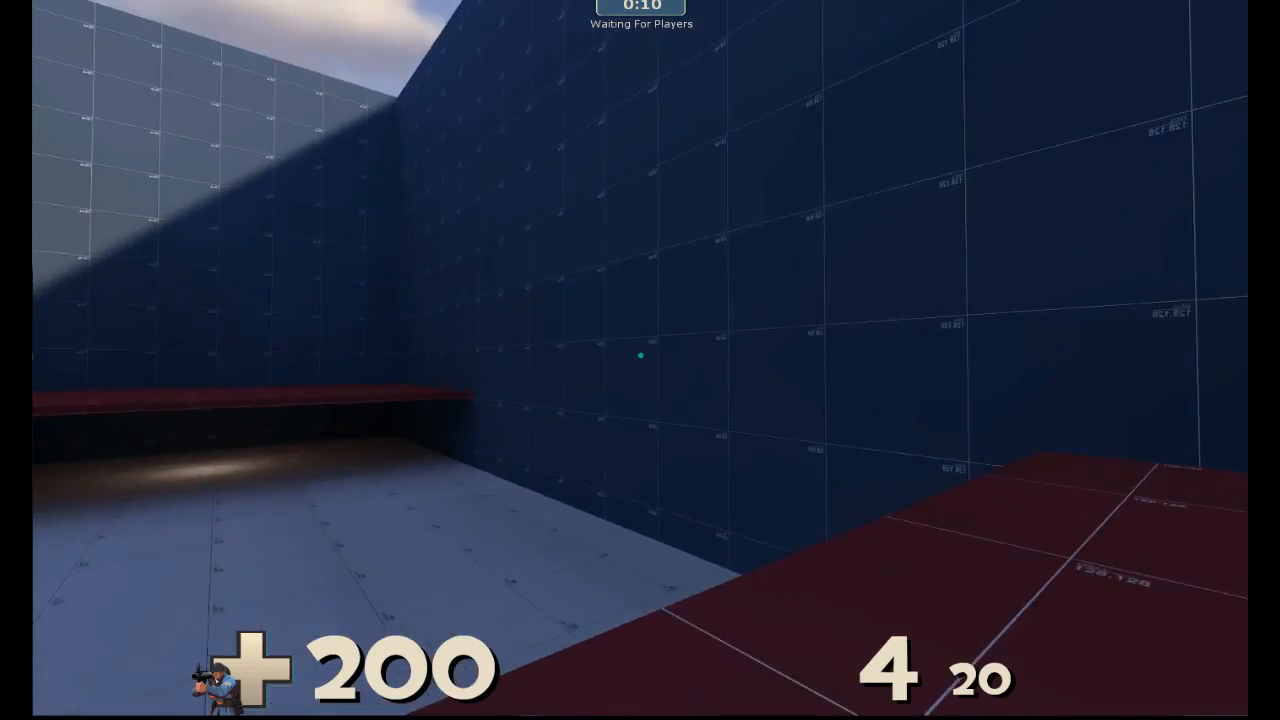
click(640, 355)
click(640, 355)
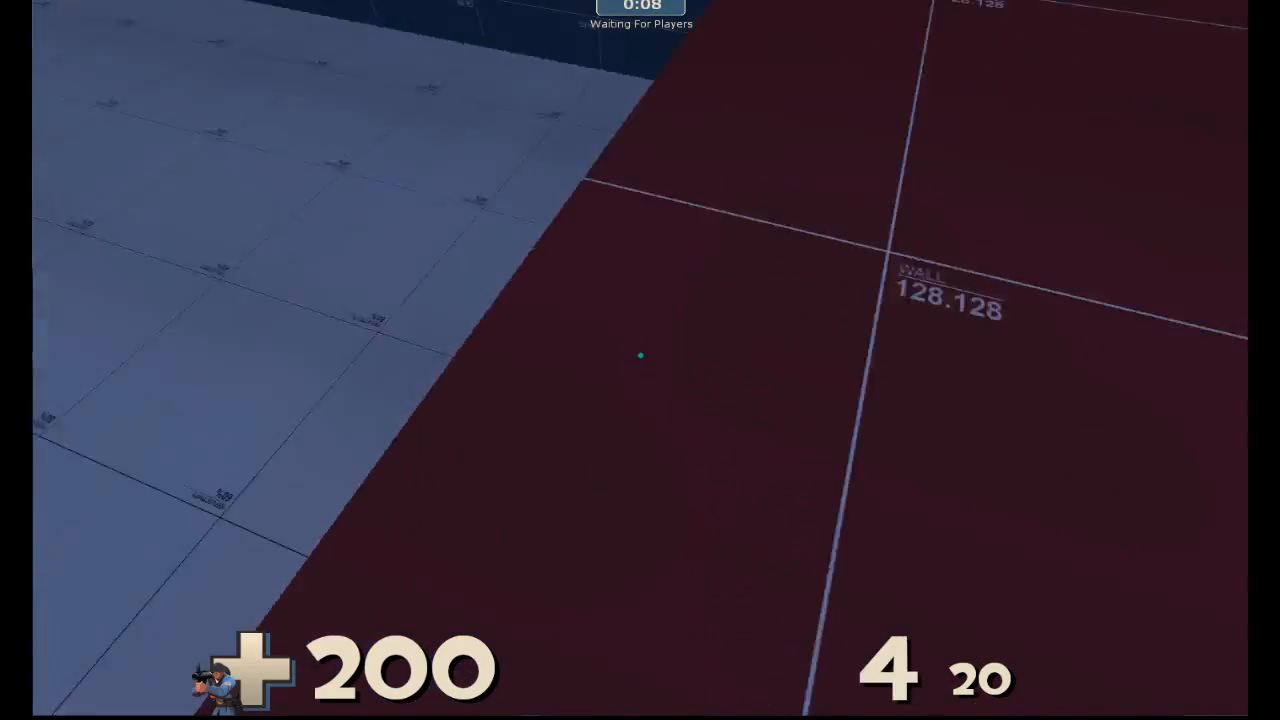
click(640, 355)
key(comma)
key(comma)
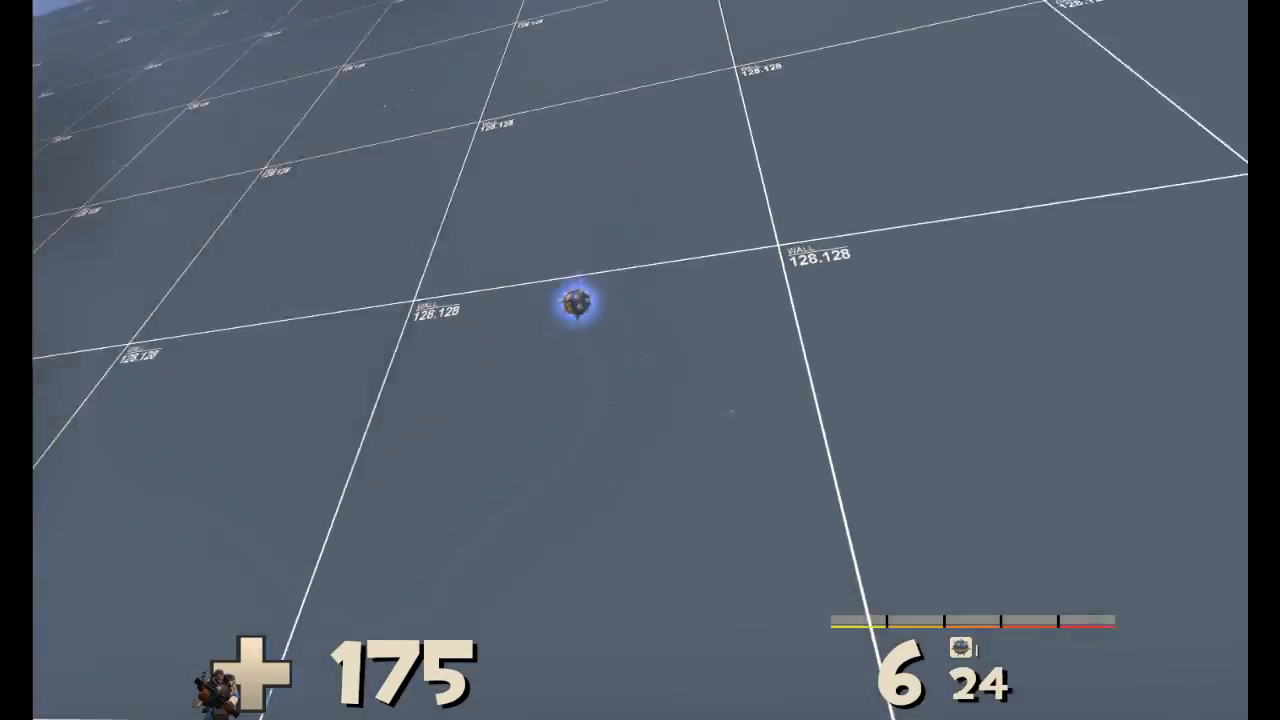
click(640, 360)
right_click(640, 360)
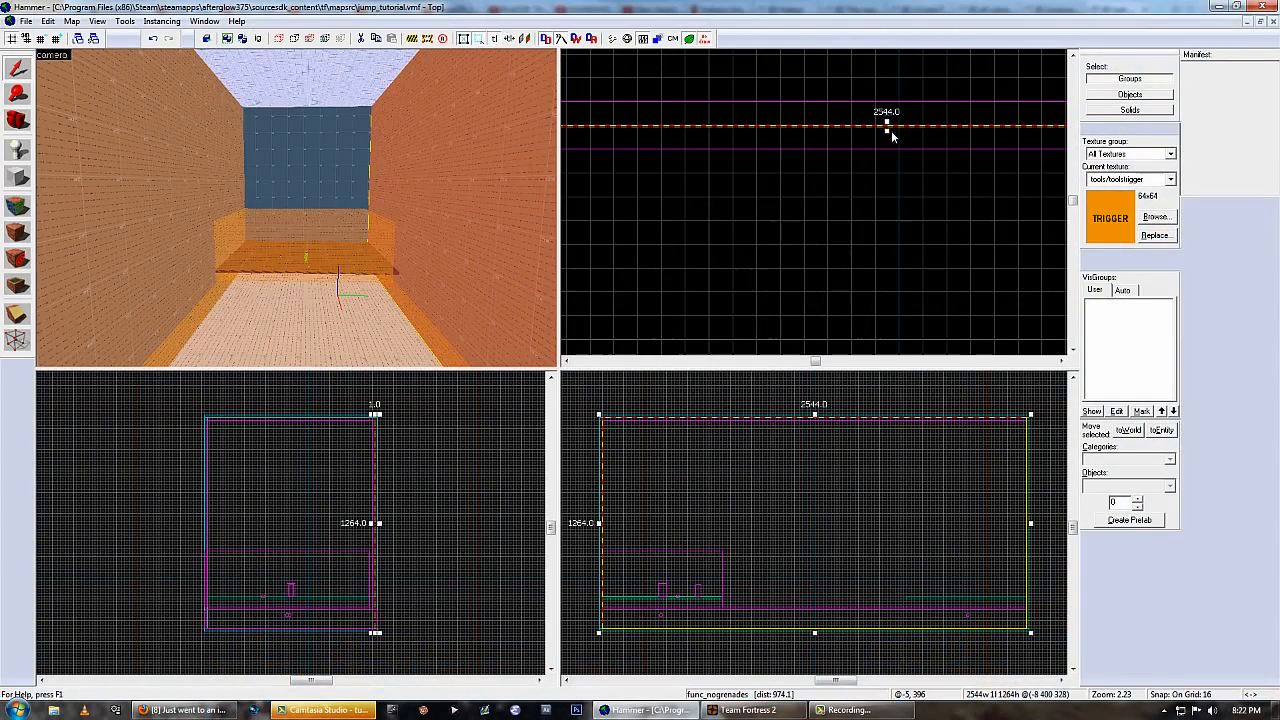
Select the func_nogrenades block along the opposite side wall and check its placement in the room.
click(394, 208)
scroll(783, 135, down, 13)
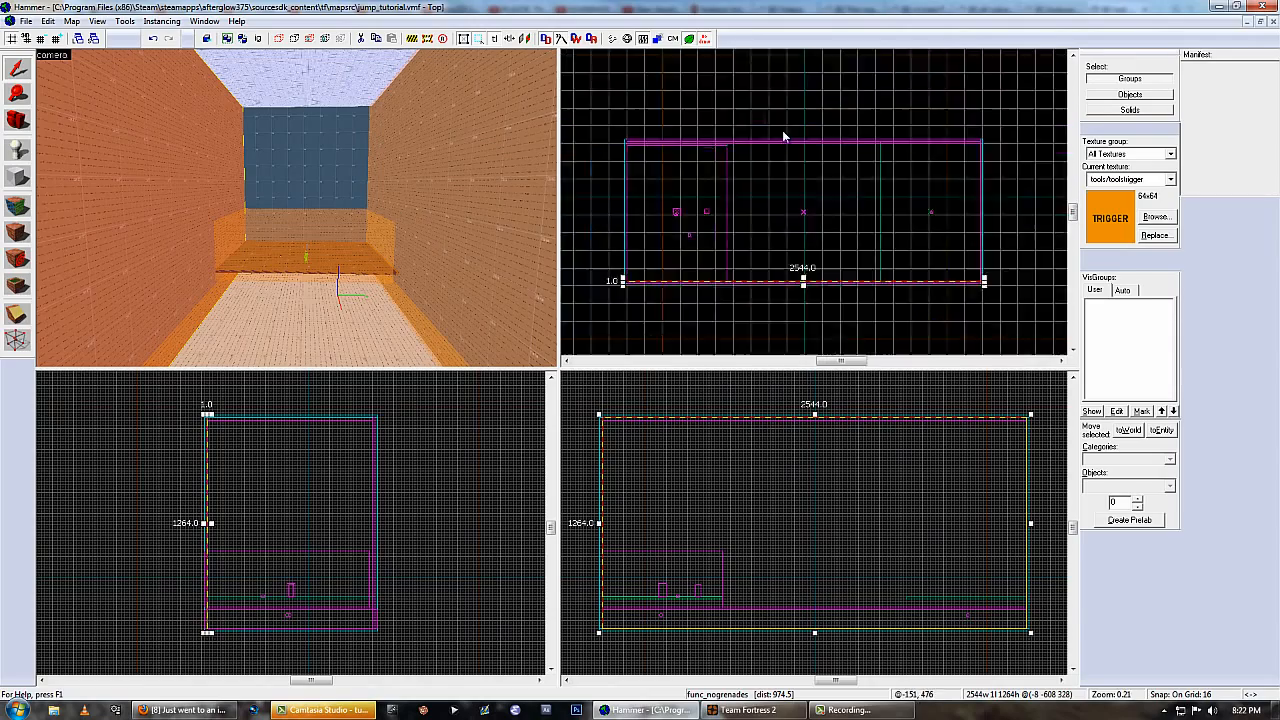
click(640, 360)
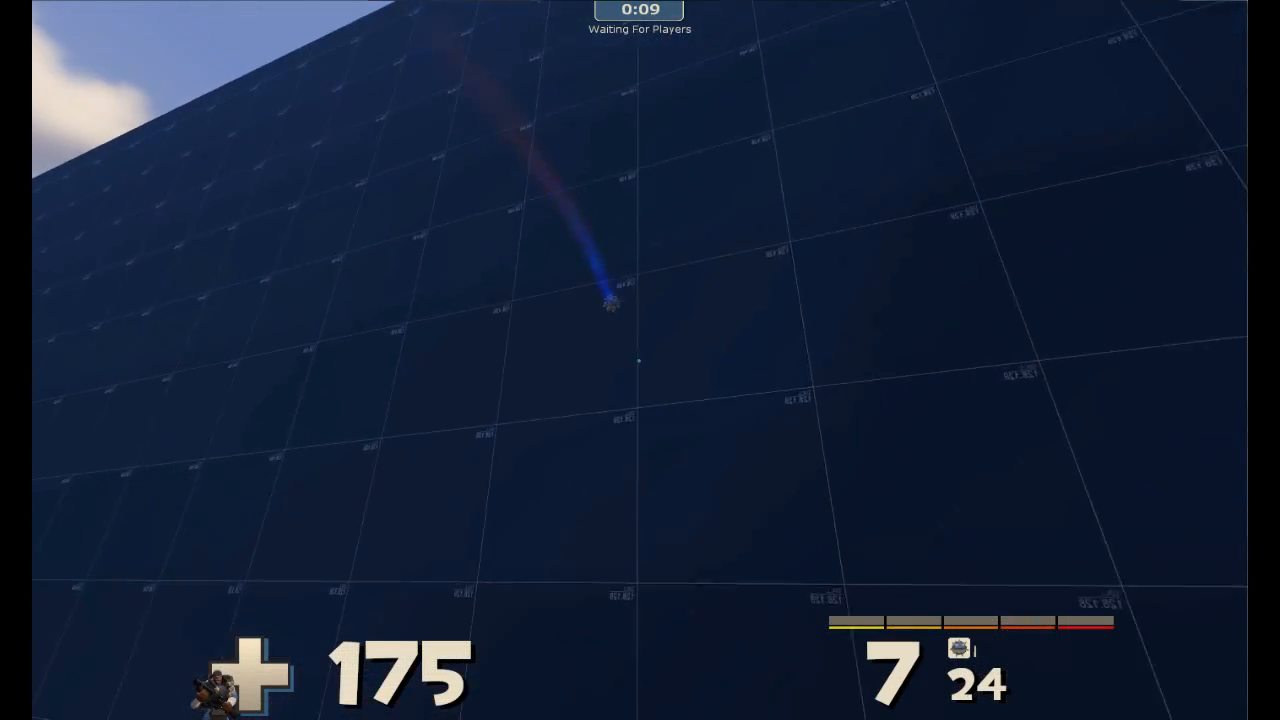
click(640, 360)
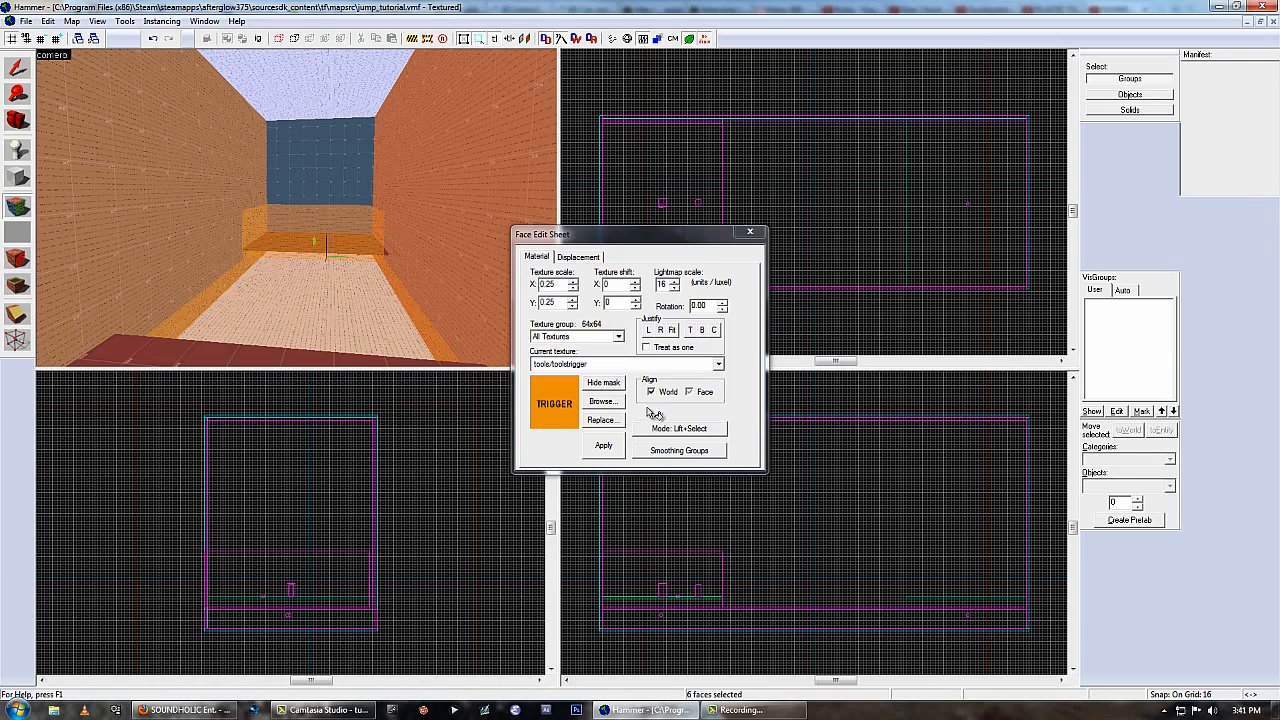
Filter the texture browser by "tools" and choose tools/toolsplayerclip as the current texture for the selected faces.
click(604, 401)
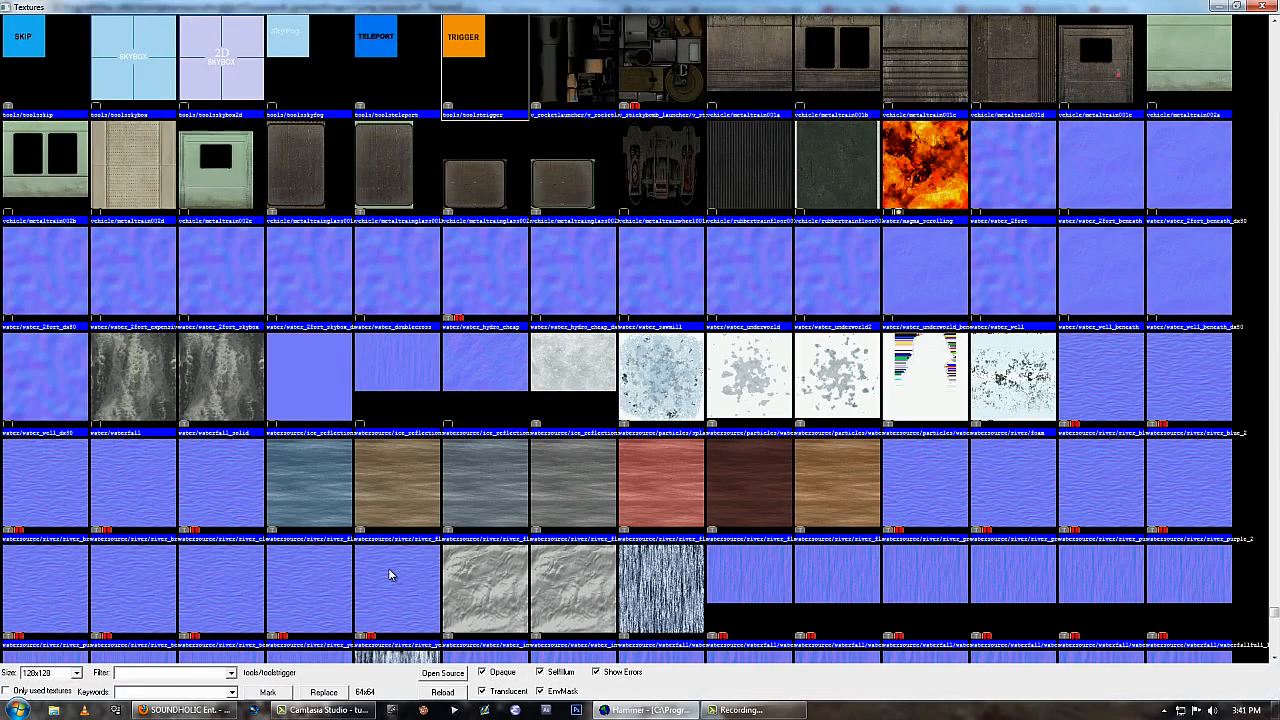
text(tool)
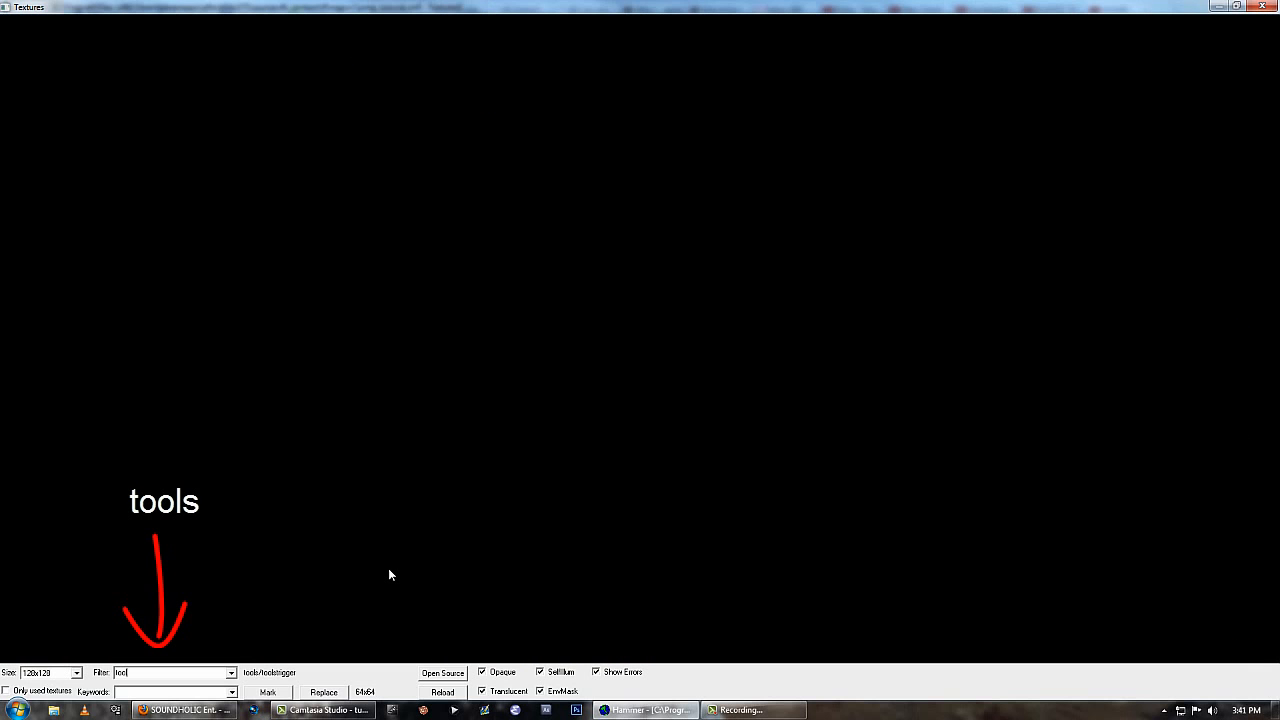
text(s)
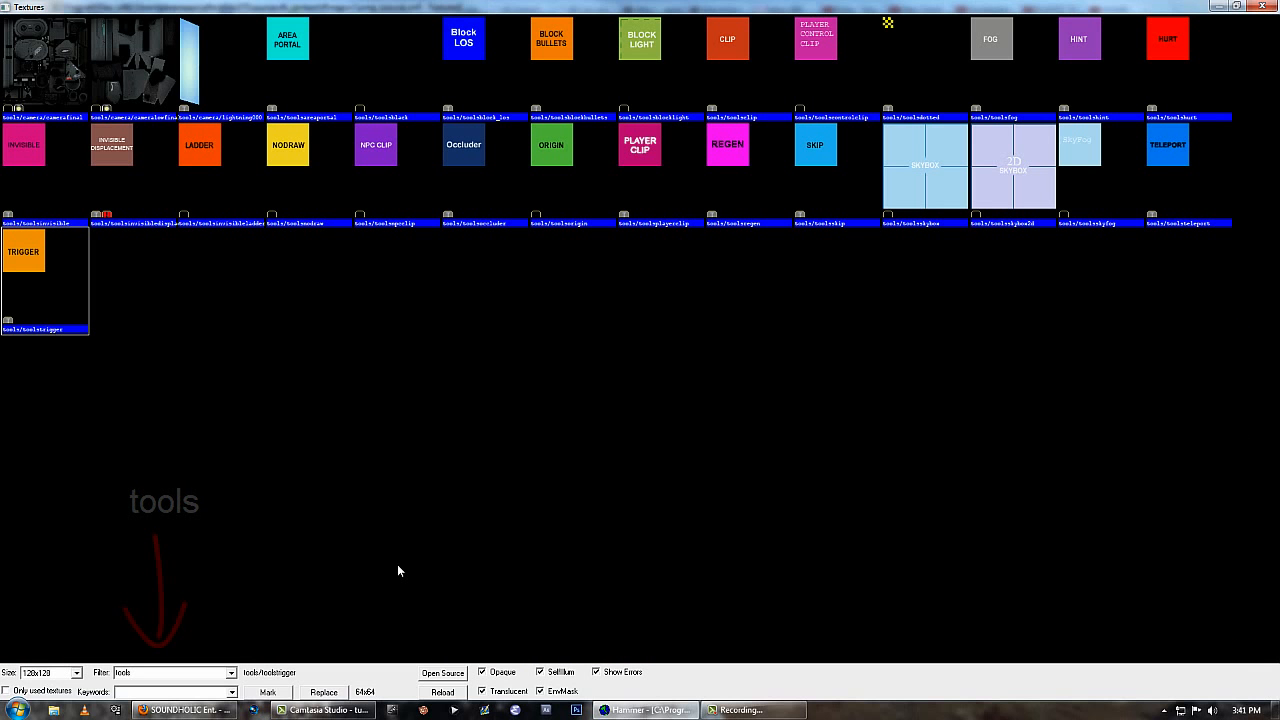
click(731, 186)
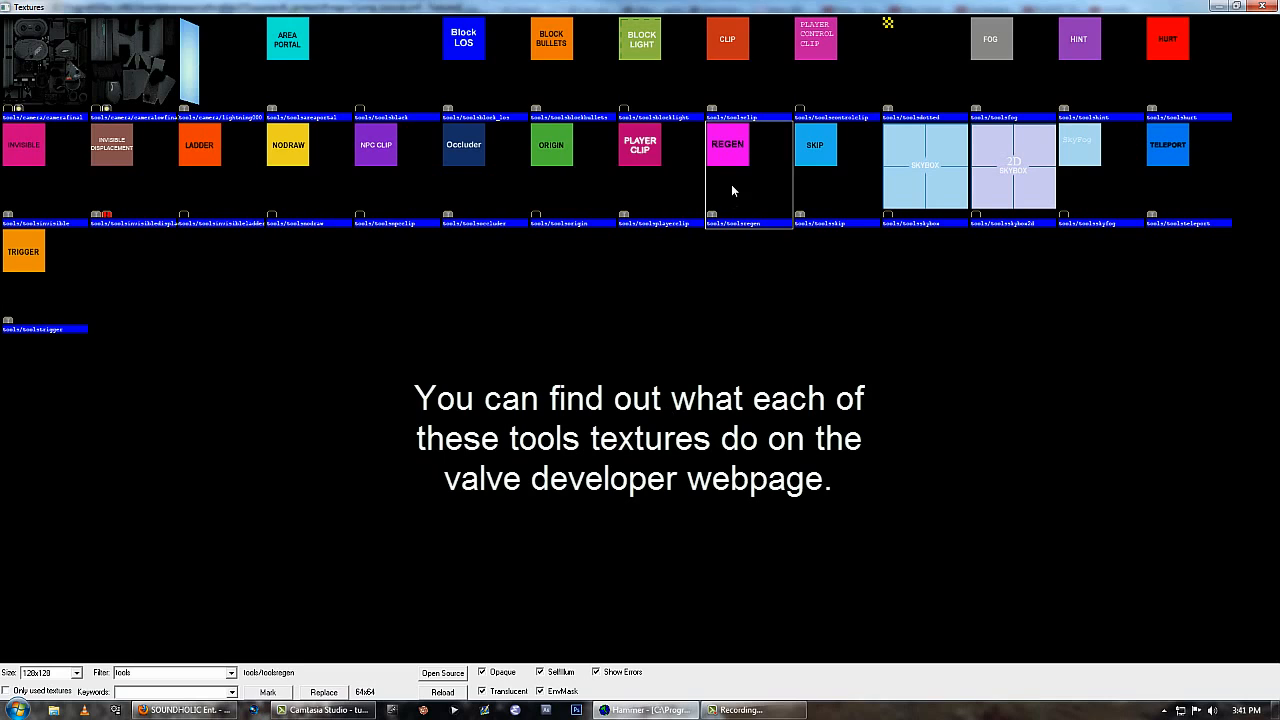
click(668, 185)
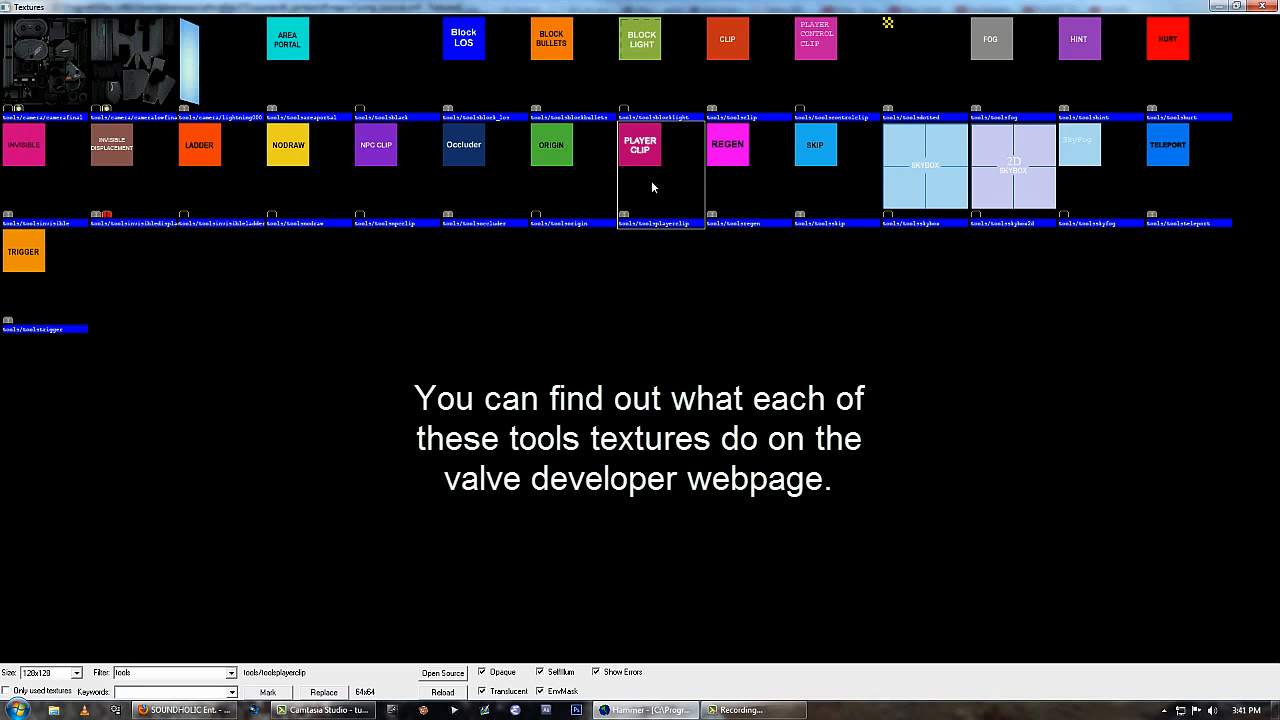
double_click(652, 185)
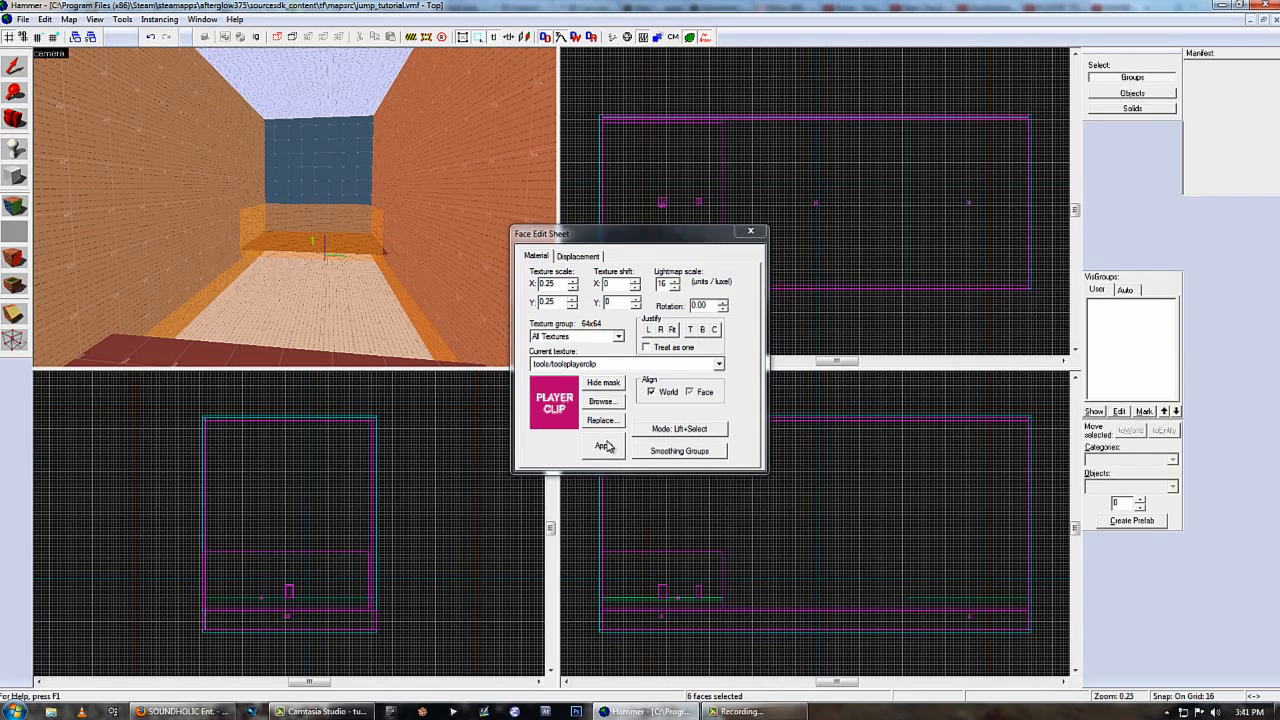
Apply tools/toolsplayerclip to the selected side wall block's faces and move the block from its brush entity back to the world.
click(604, 445)
click(749, 231)
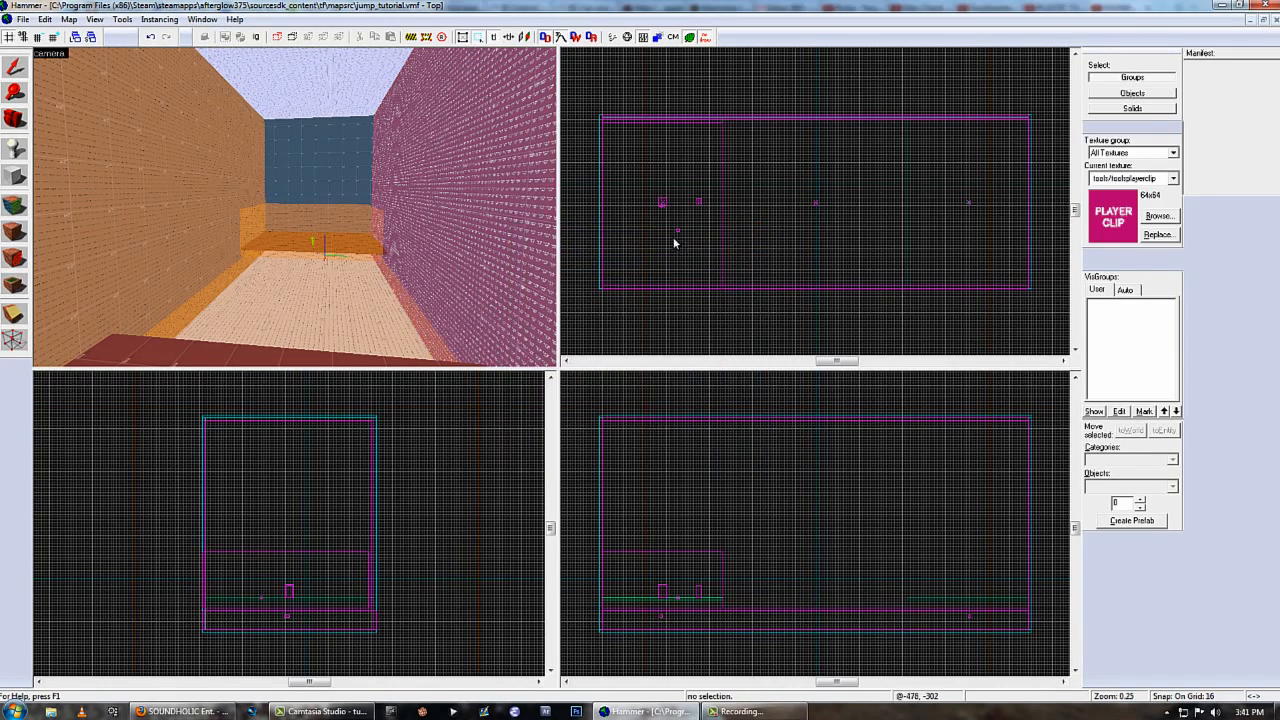
click(516, 240)
key(ctrl+t)
click(847, 201)
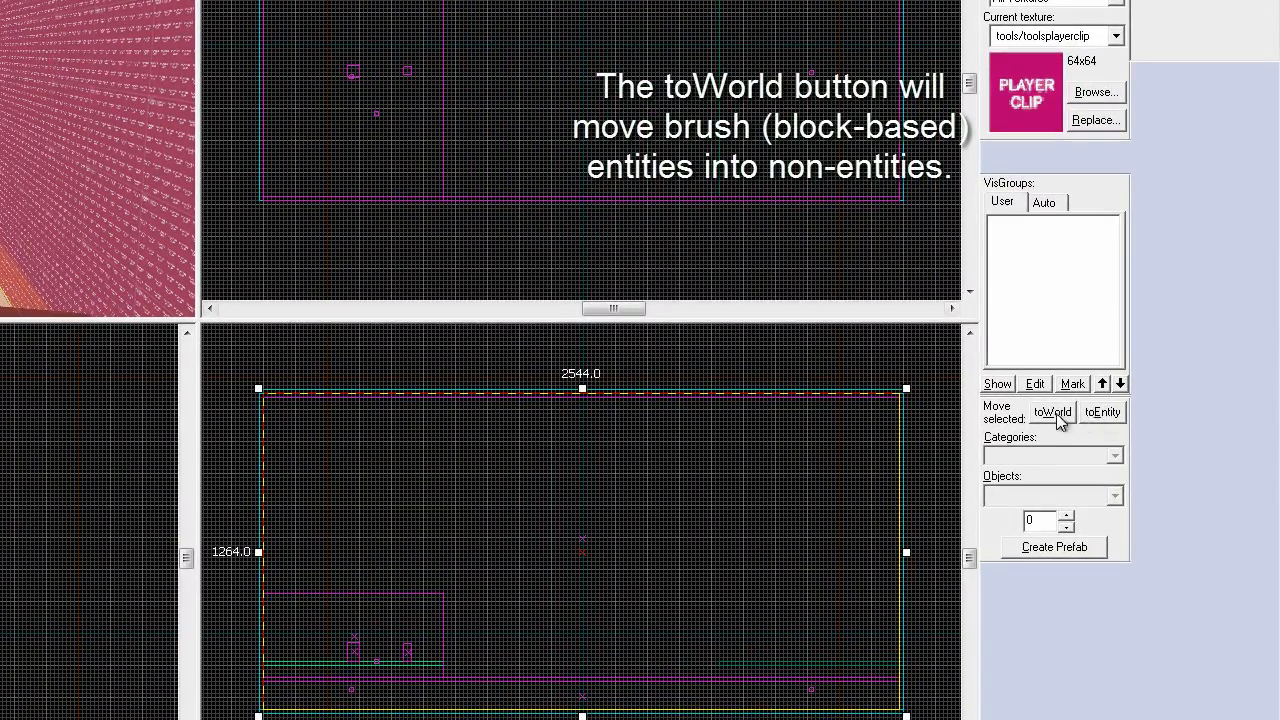
click(1053, 413)
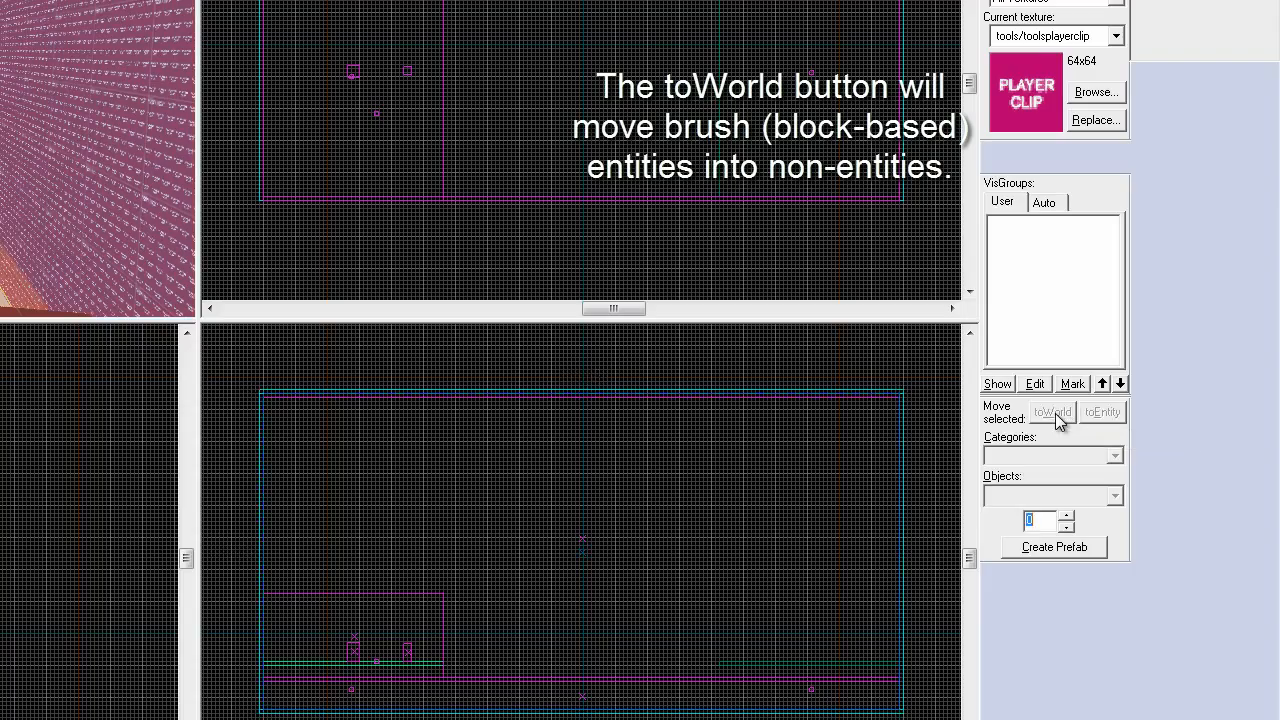
key(alt+Return)
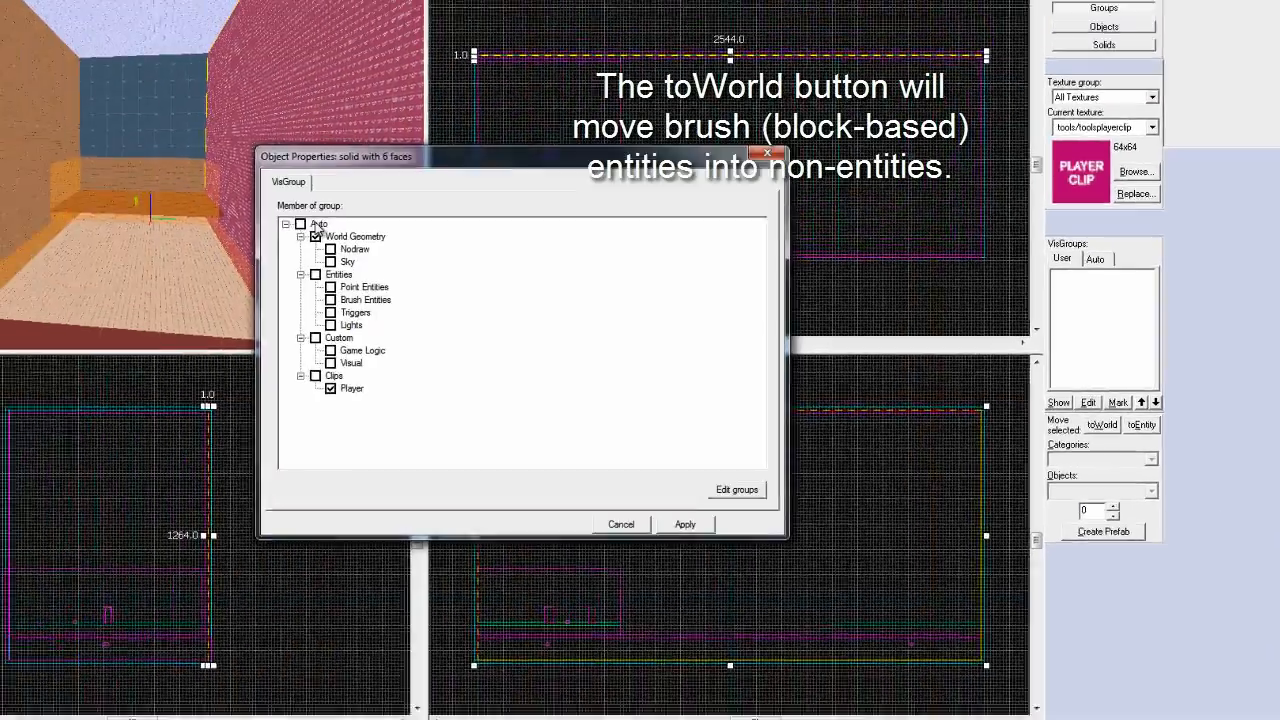
click(845, 203)
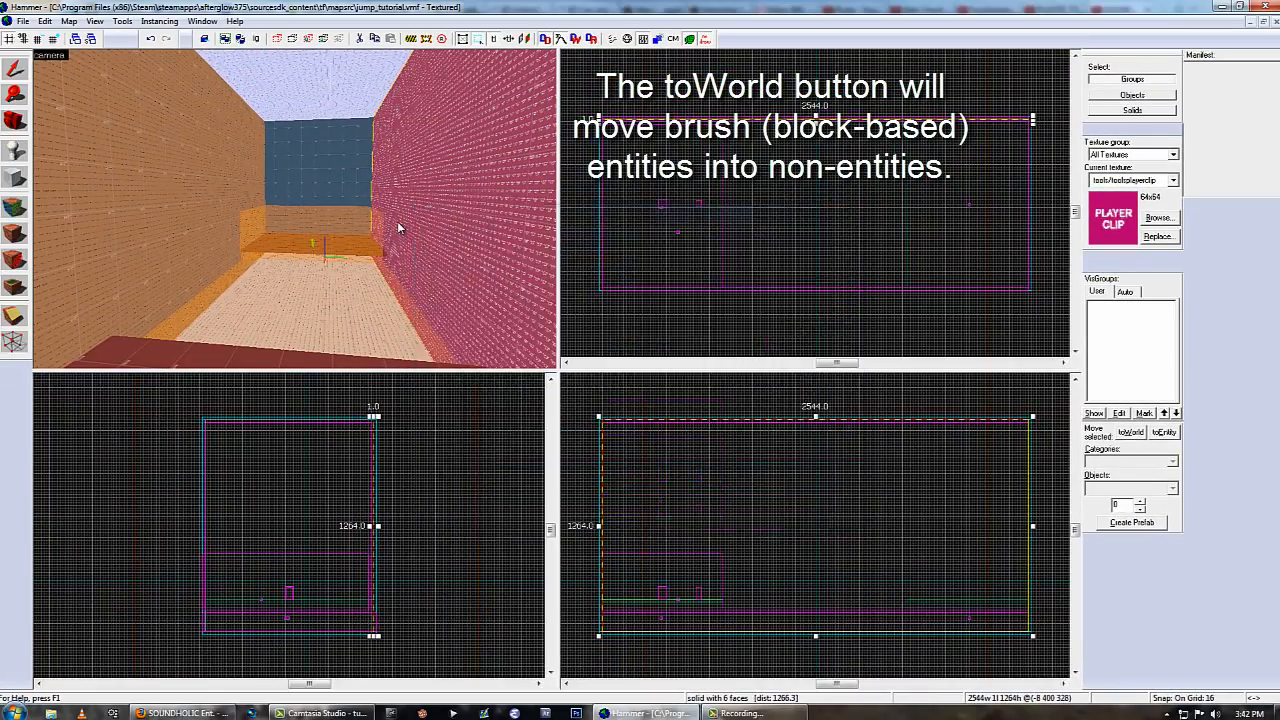
key(alt+Return)
click(845, 203)
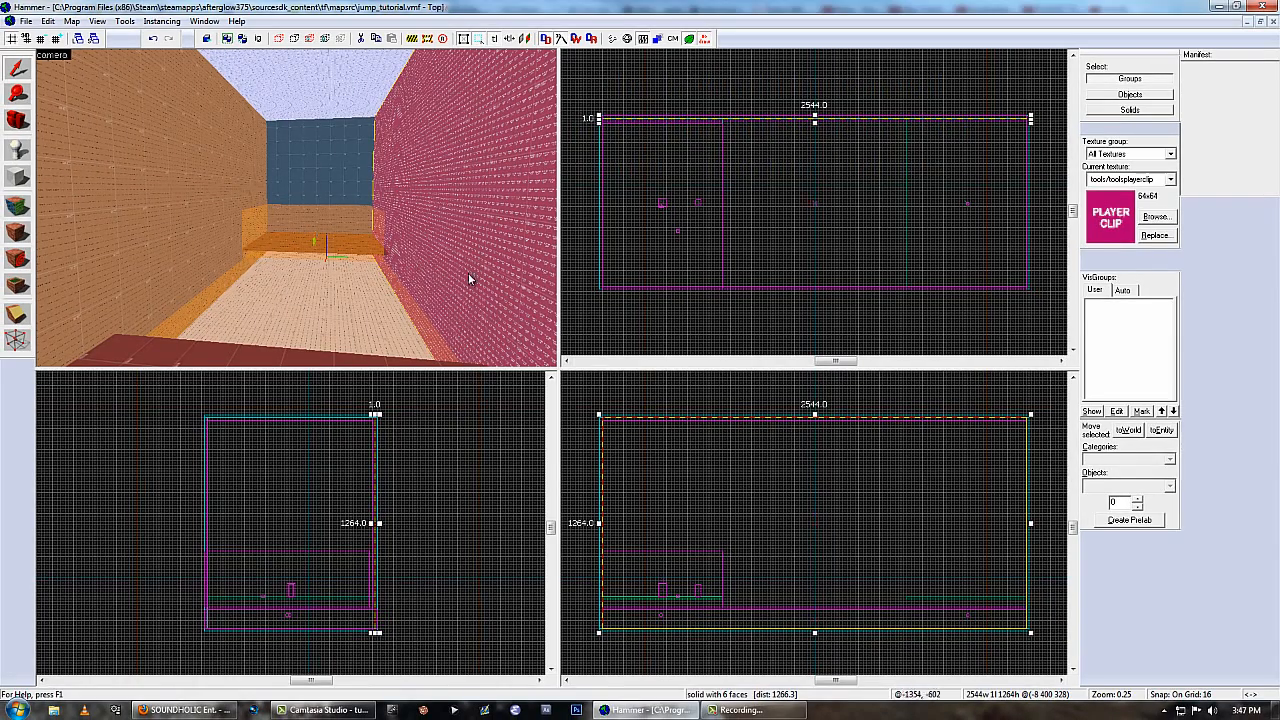
Texture the opposite side wall's func_nogrenades block with tools/toolsplayerclip and convert that block to world geometry as well.
click(187, 200)
key(shift+a)
click(600, 406)
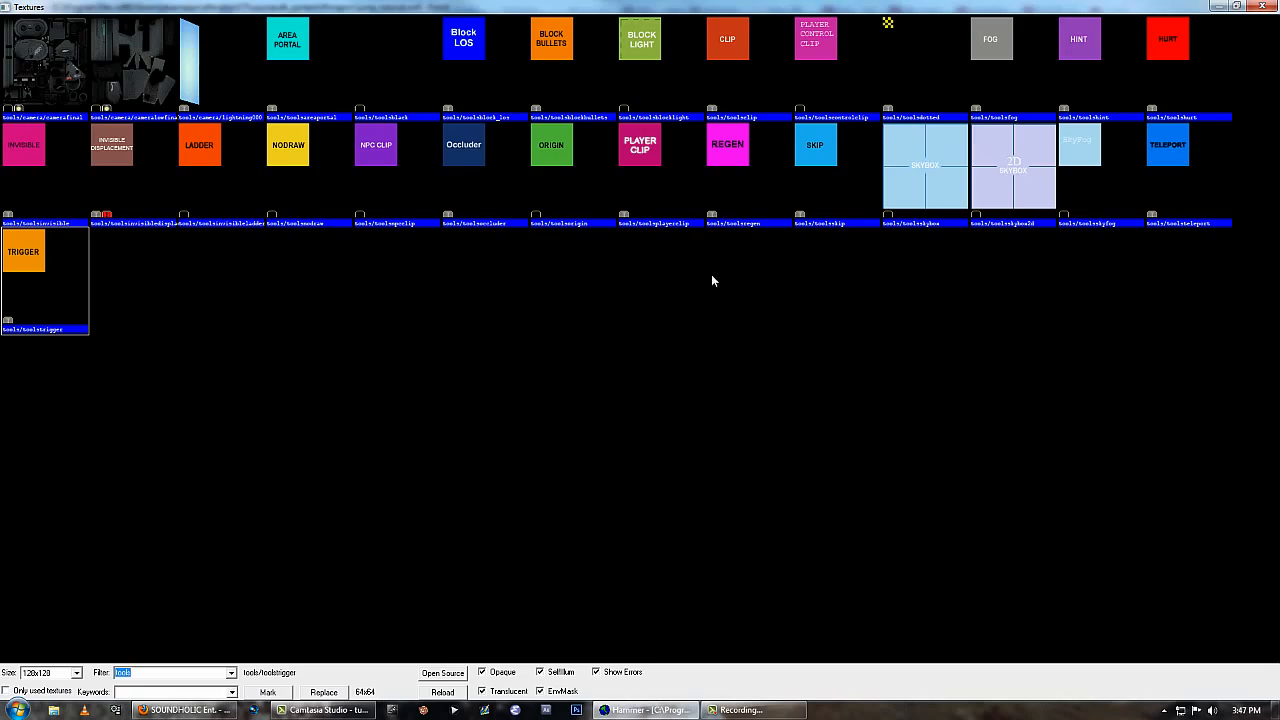
double_click(658, 183)
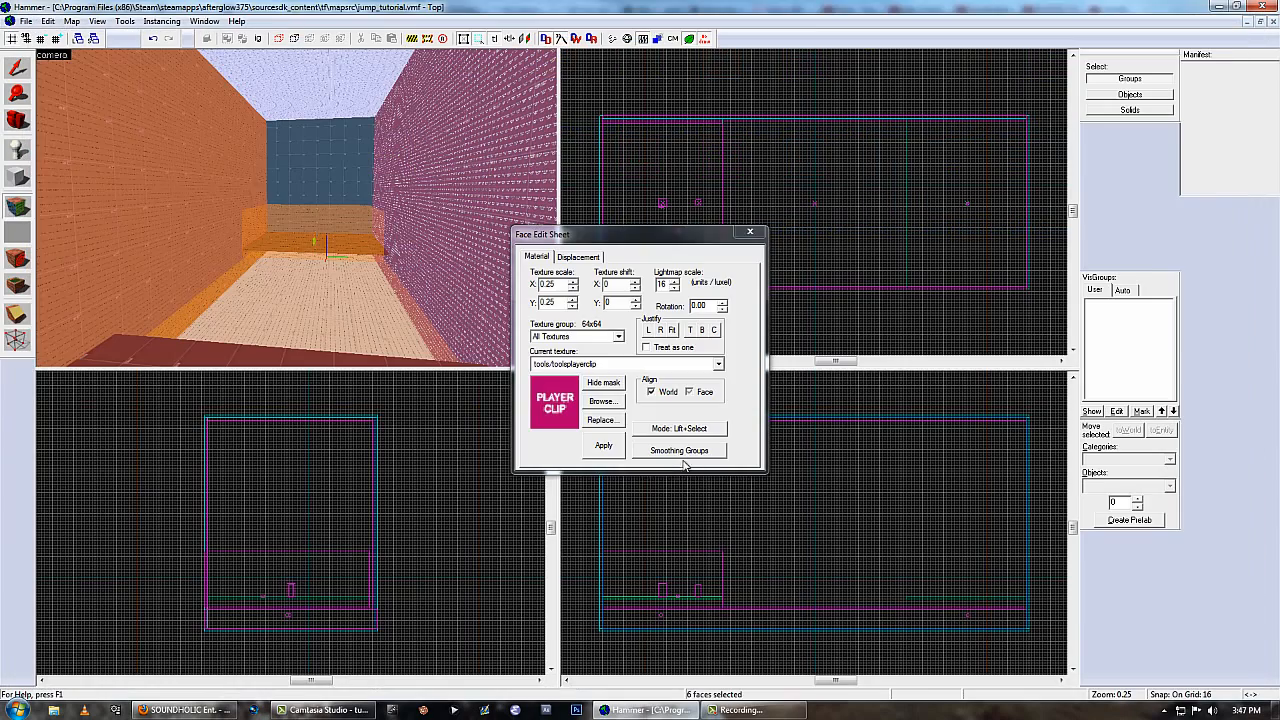
click(770, 227)
click(1128, 429)
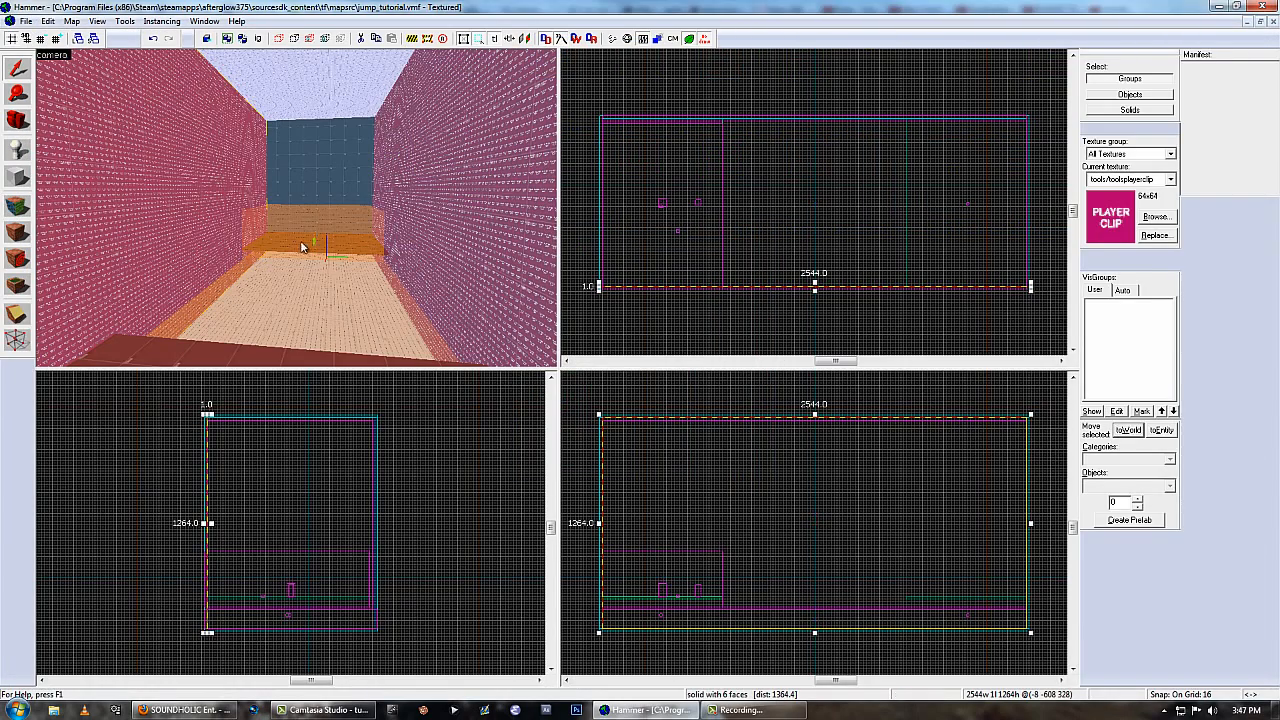
key(alt+Return)
click(845, 201)
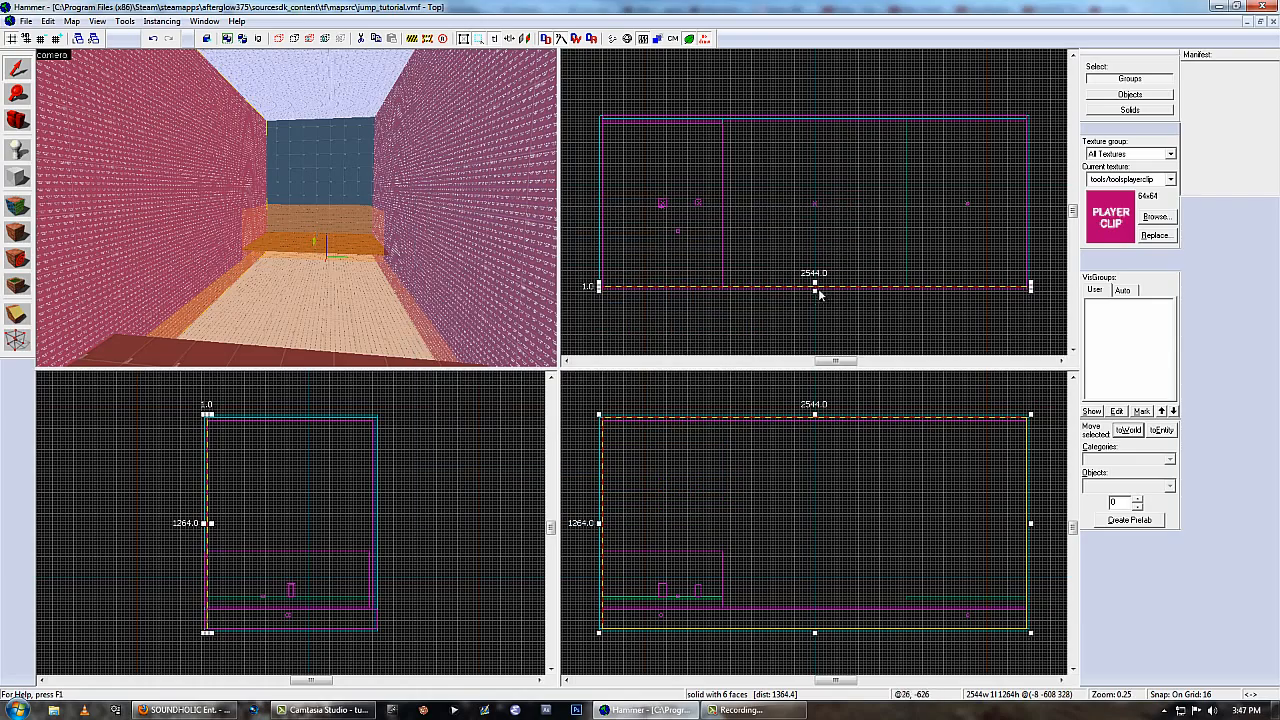
Thicken both player clip blocks along the side walls to 160 units toward the middle of the room.
scroll(869, 312, up, 3)
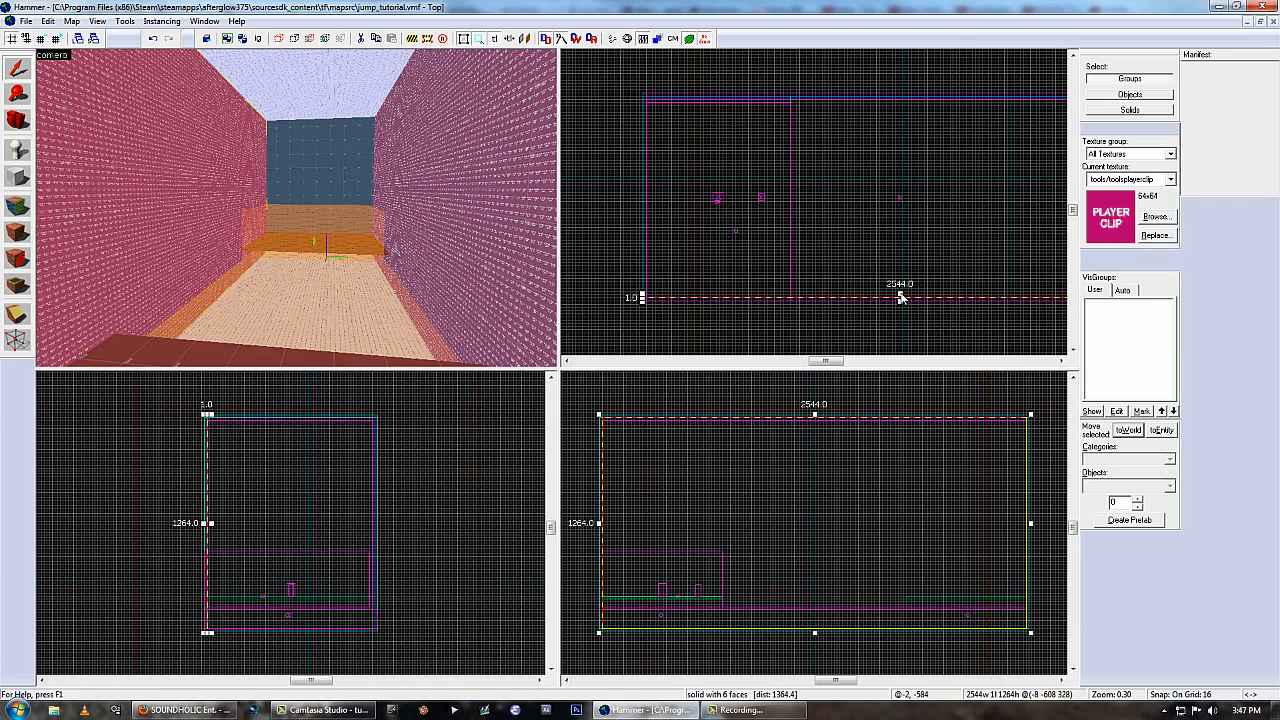
click(903, 287)
mouse_move(903, 287)
mouse_down()
mouse_move(906, 246)
mouse_move(903, 263)
mouse_up()
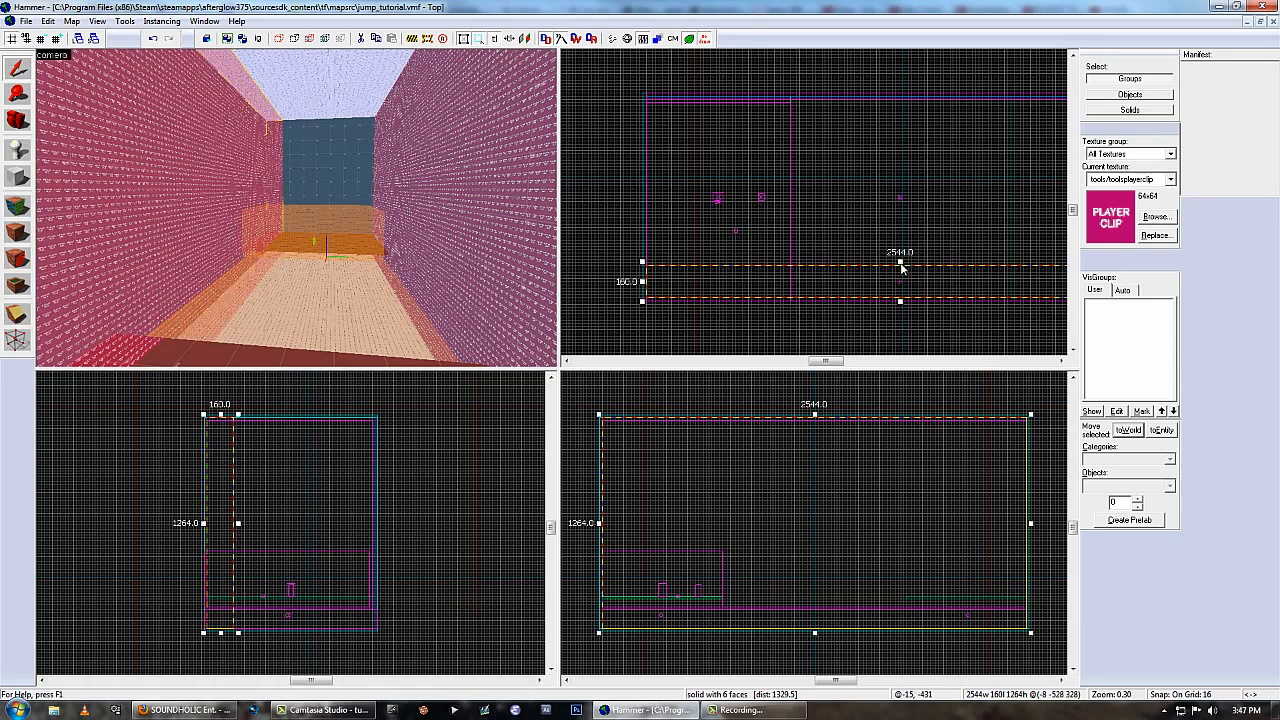
click(444, 202)
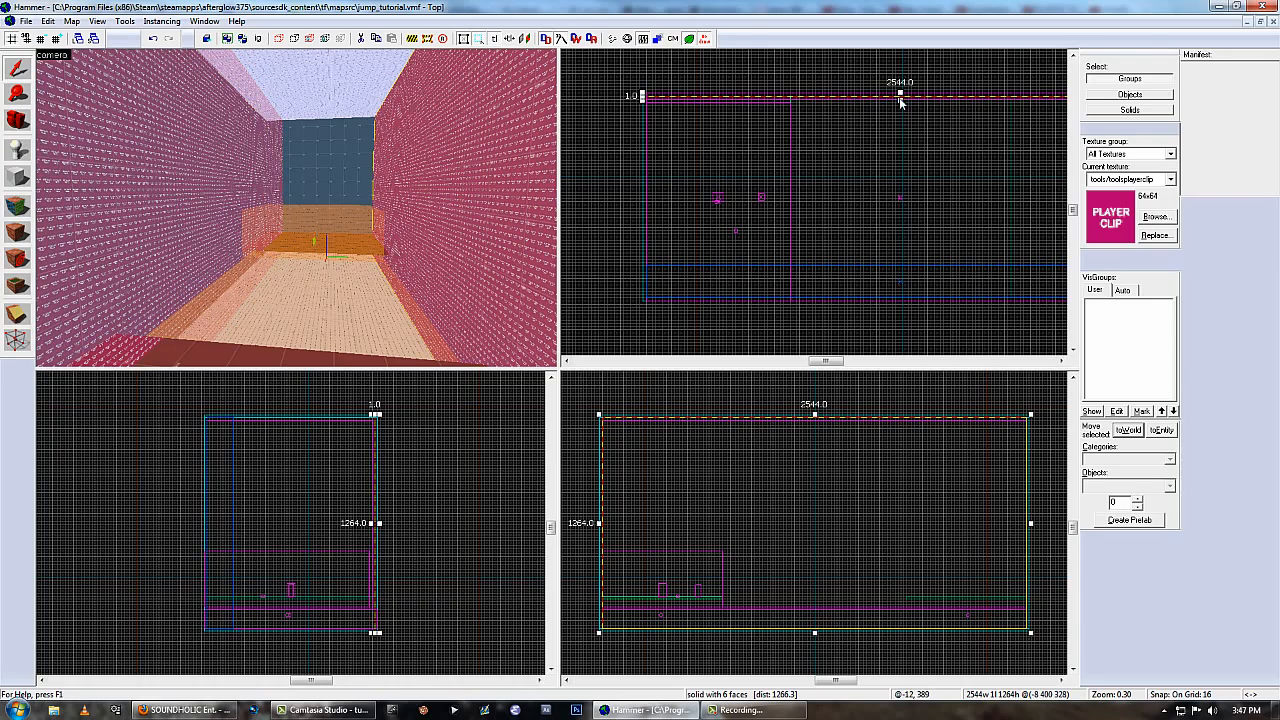
drag(902, 100, 900, 134)
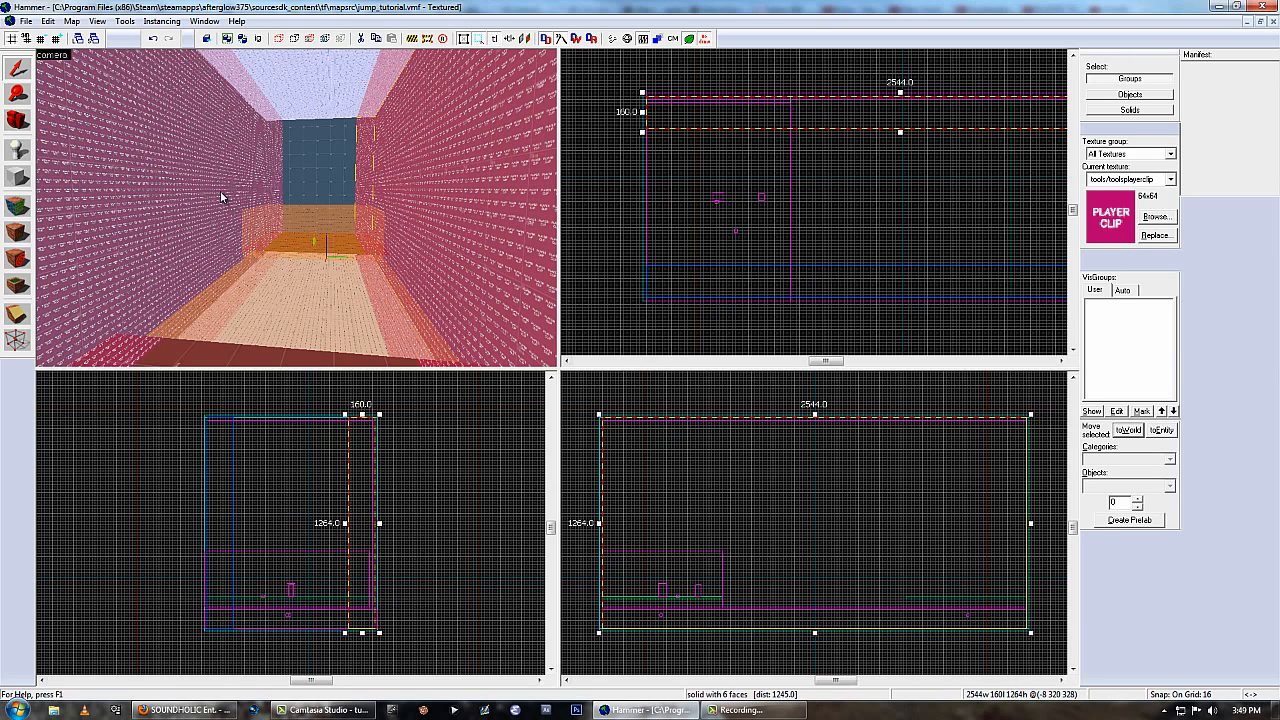
Place a copy of the two player clip blocks outside the room, beyond its end wall.
scroll(727, 233, down, 5)
shift+drag(731, 224, 933, 225)
key(z)
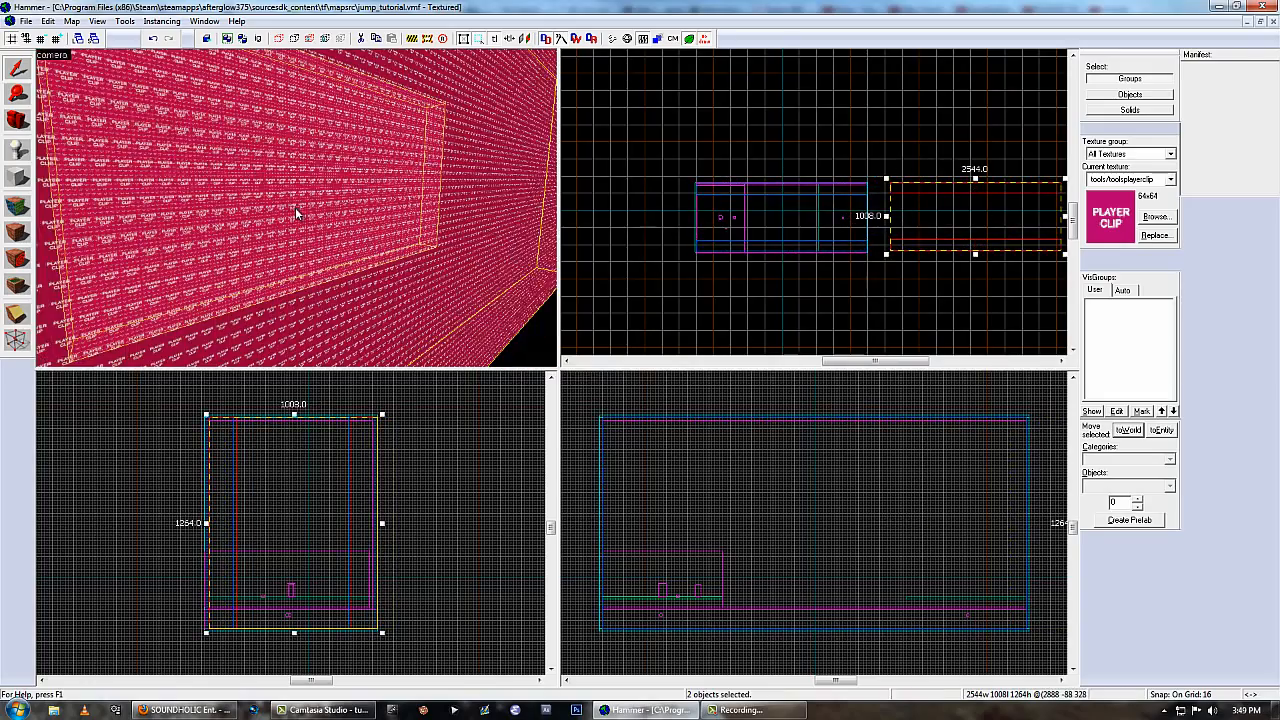
Choose tools/toolsnodraw in the texture browser and apply it to all faces of the two copied blocks.
key(shift+a)
click(593, 399)
double_click(294, 151)
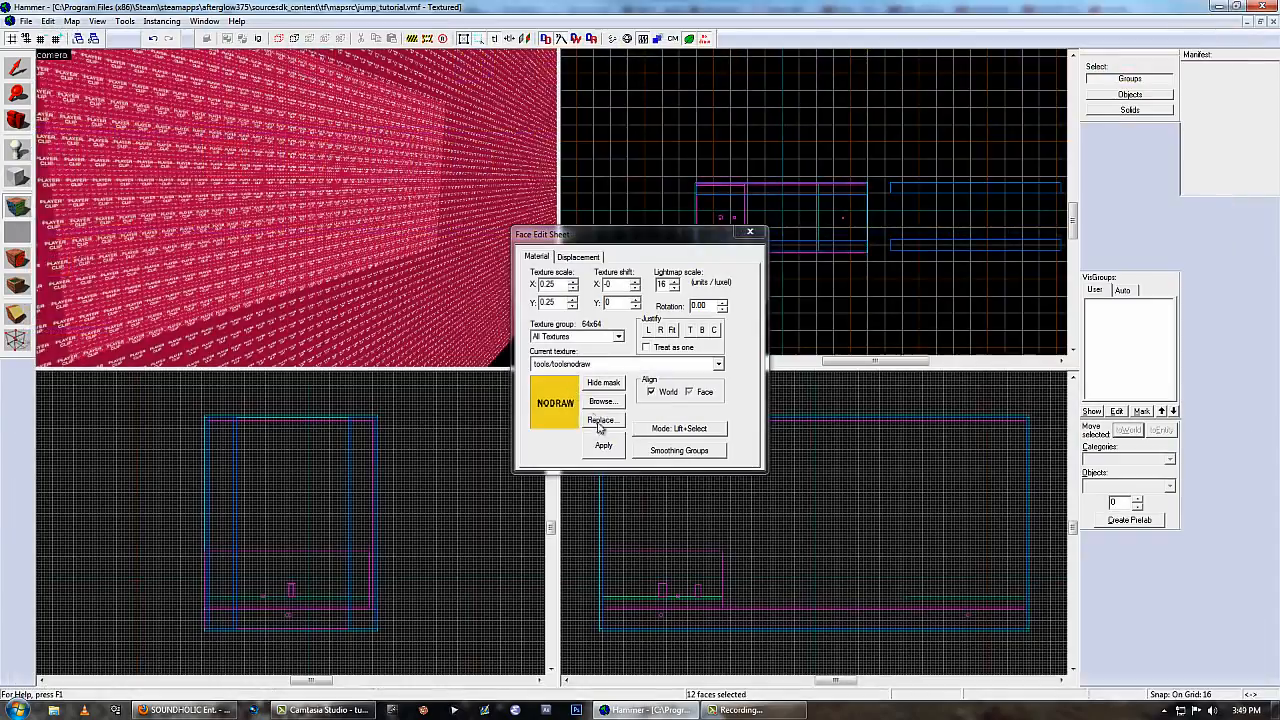
click(602, 444)
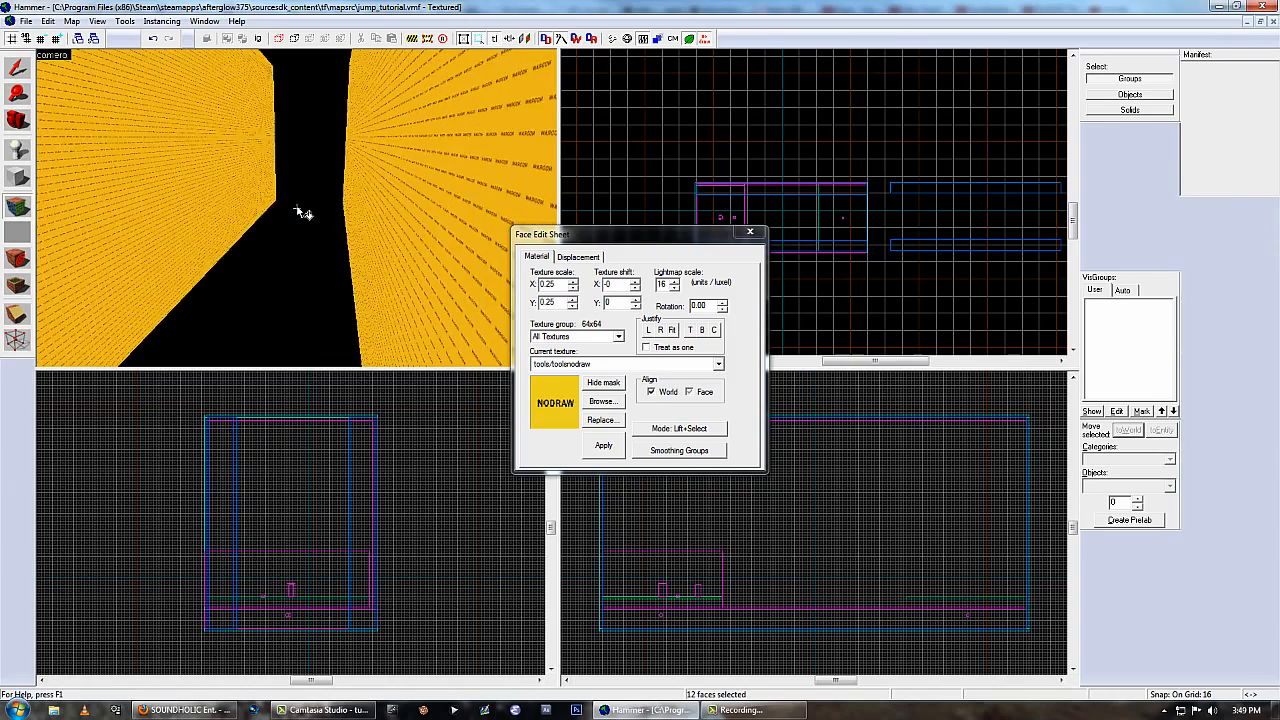
Filter the textures by "glass" and apply glass/glasswindow001a to the facing inner sides of the copied blocks.
key(z)
click(600, 399)
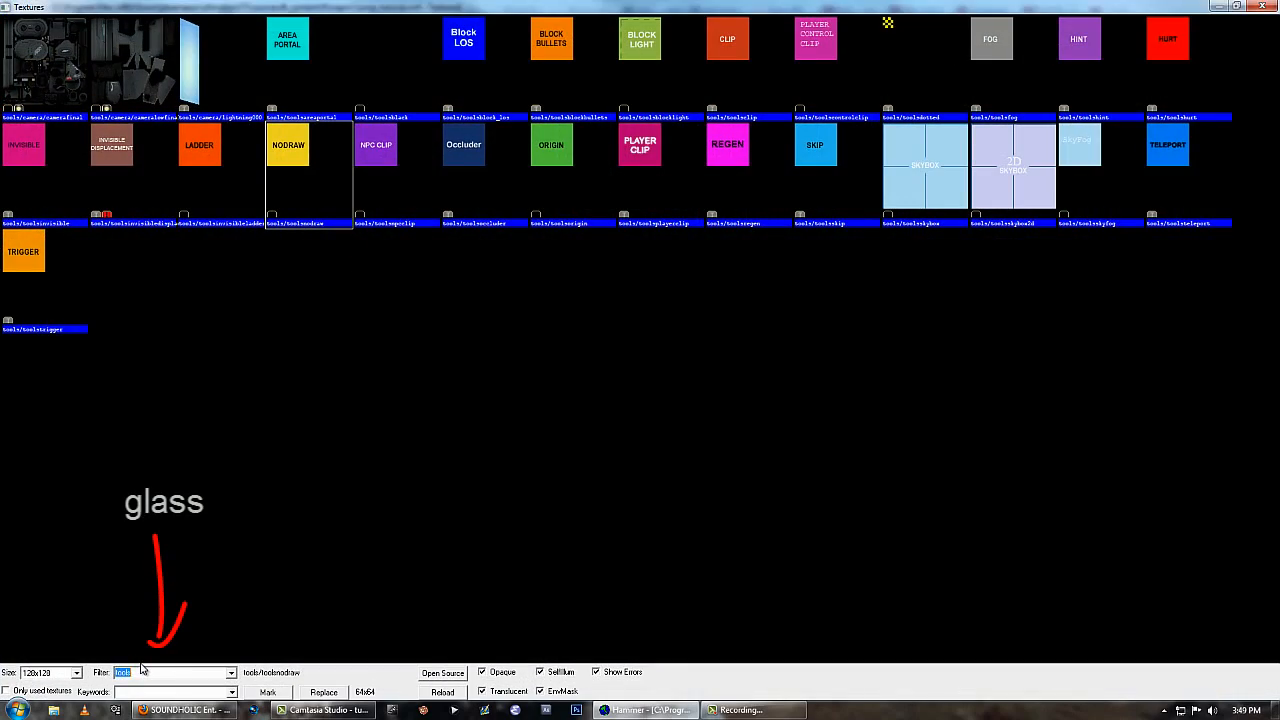
text(glass)
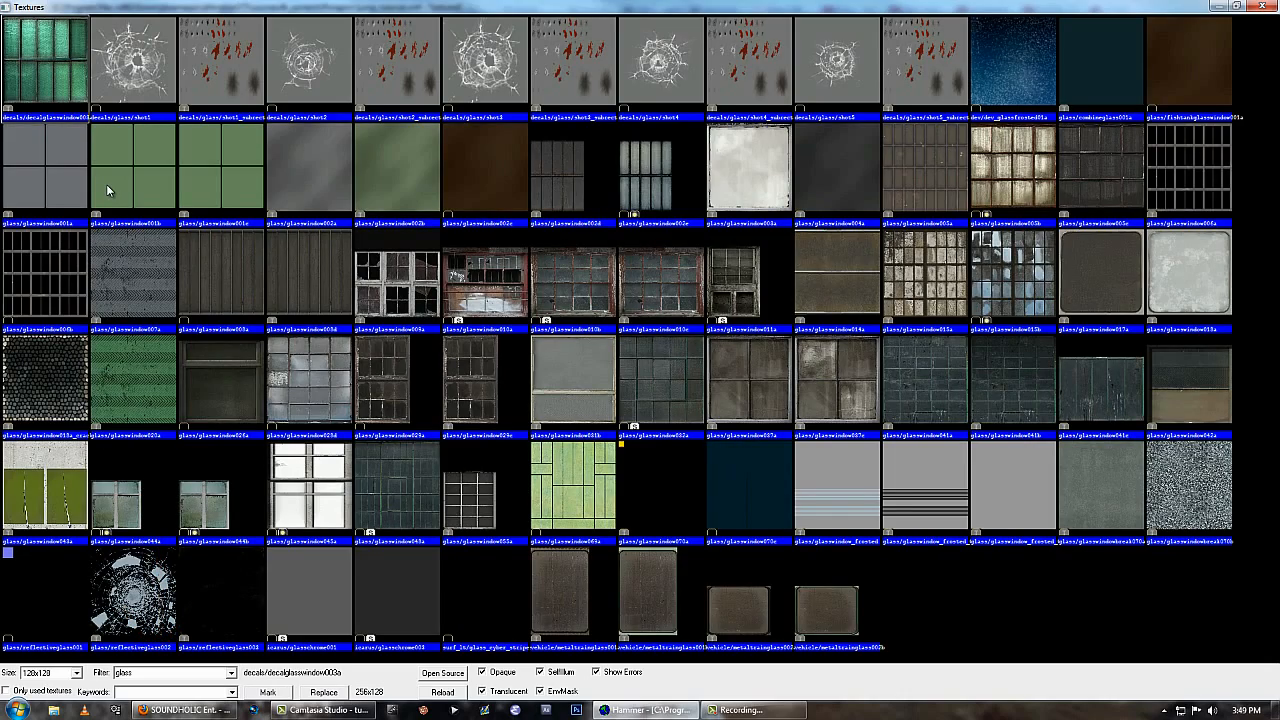
double_click(76, 172)
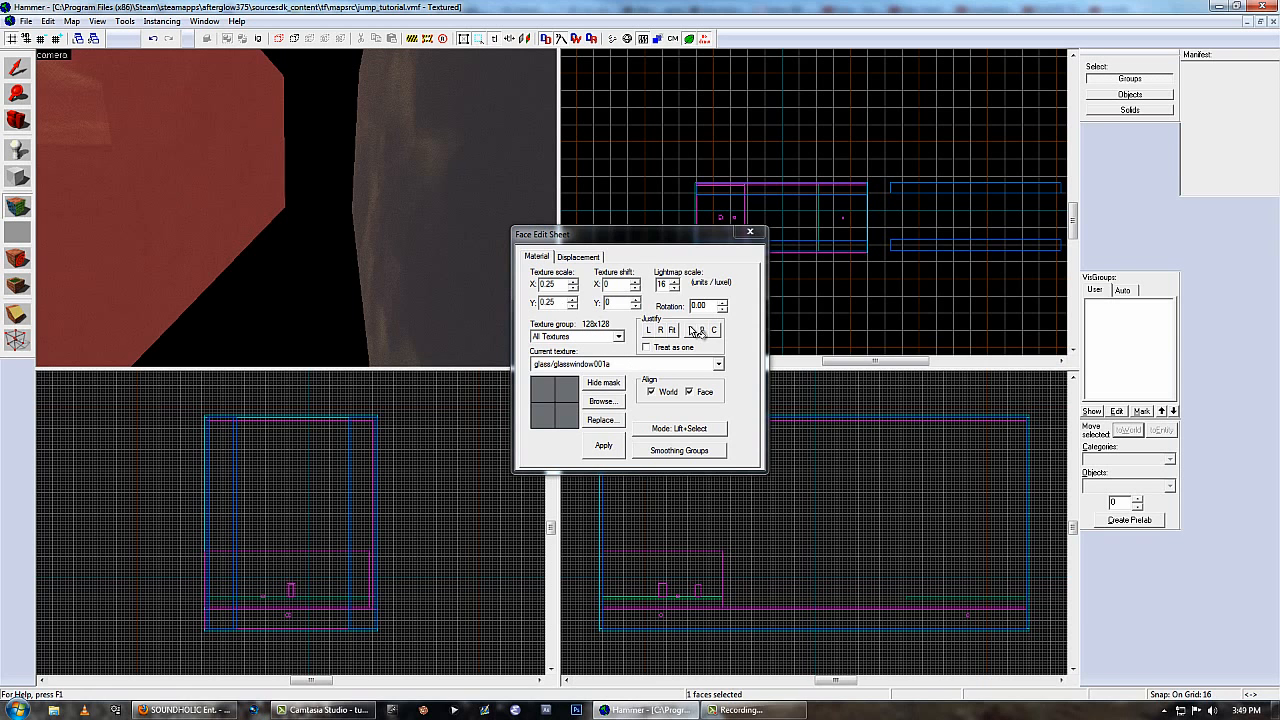
click(750, 232)
Tie the two copied glass blocks together to an entity of class func_illusionary and apply the properties.
click(460, 261)
ctrl+click(199, 189)
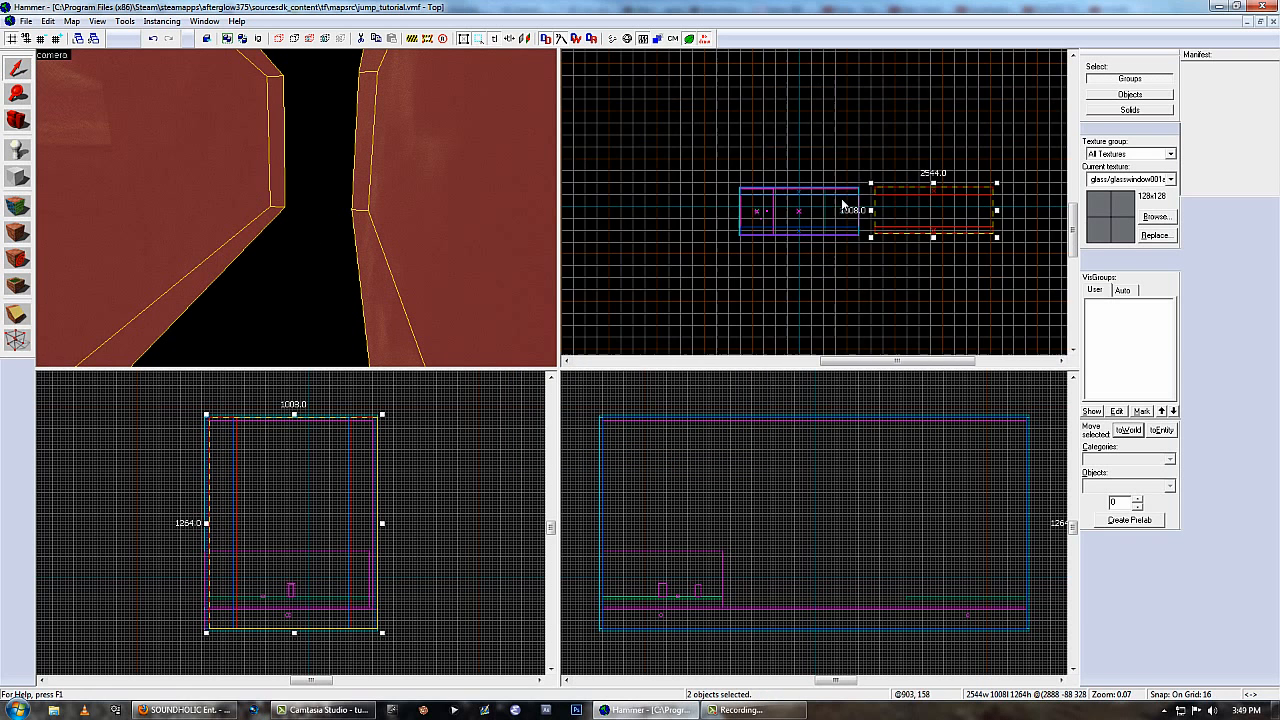
scroll(843, 205, up, 3)
key(ctrl+t)
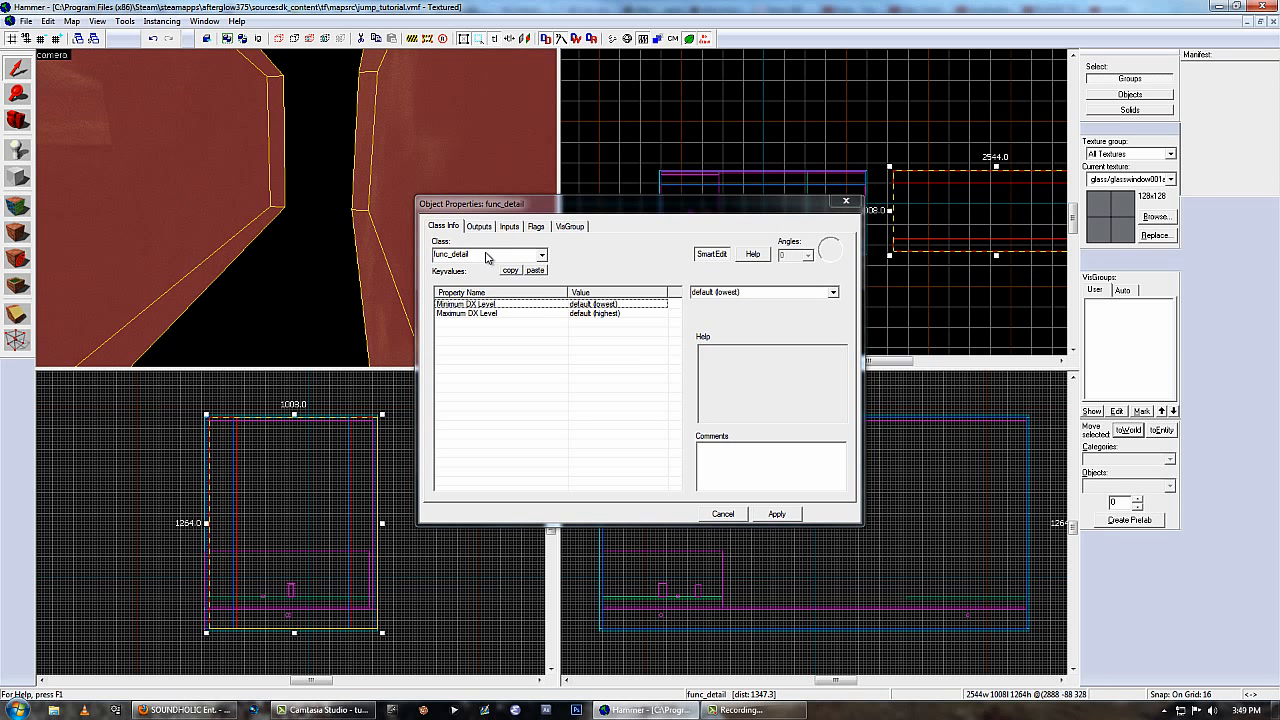
drag(471, 255, 459, 256)
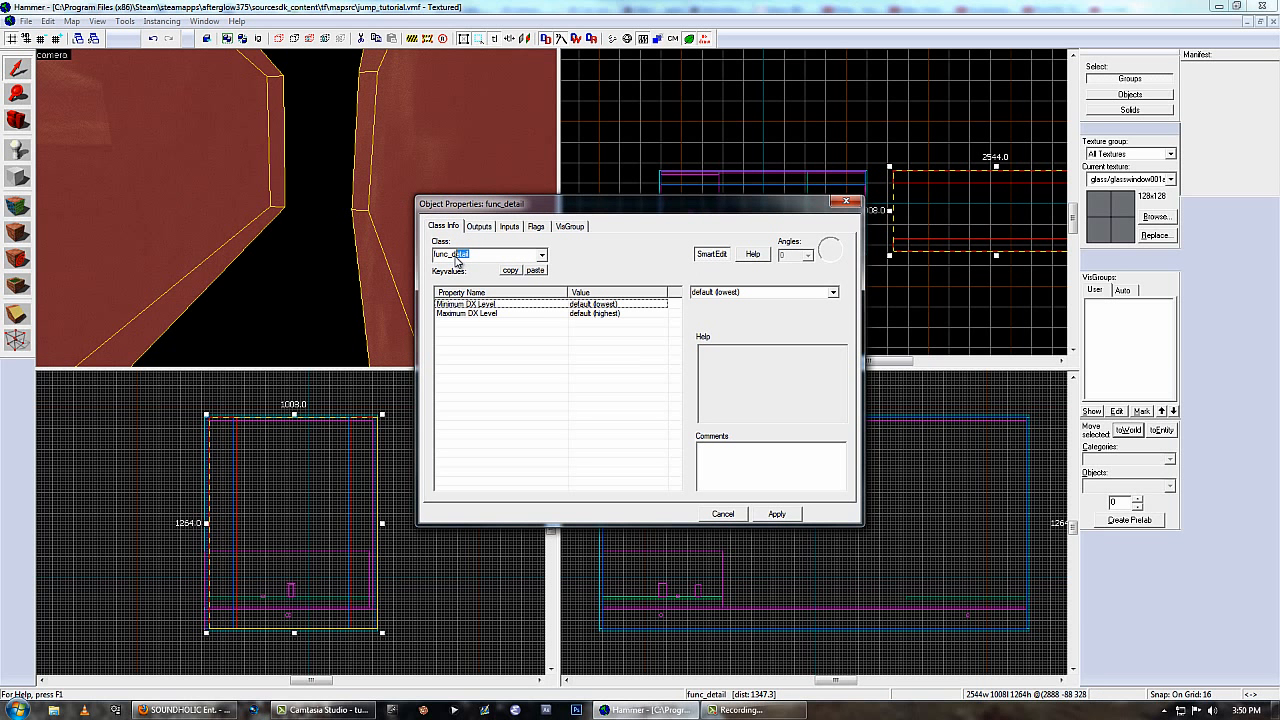
text(ill)
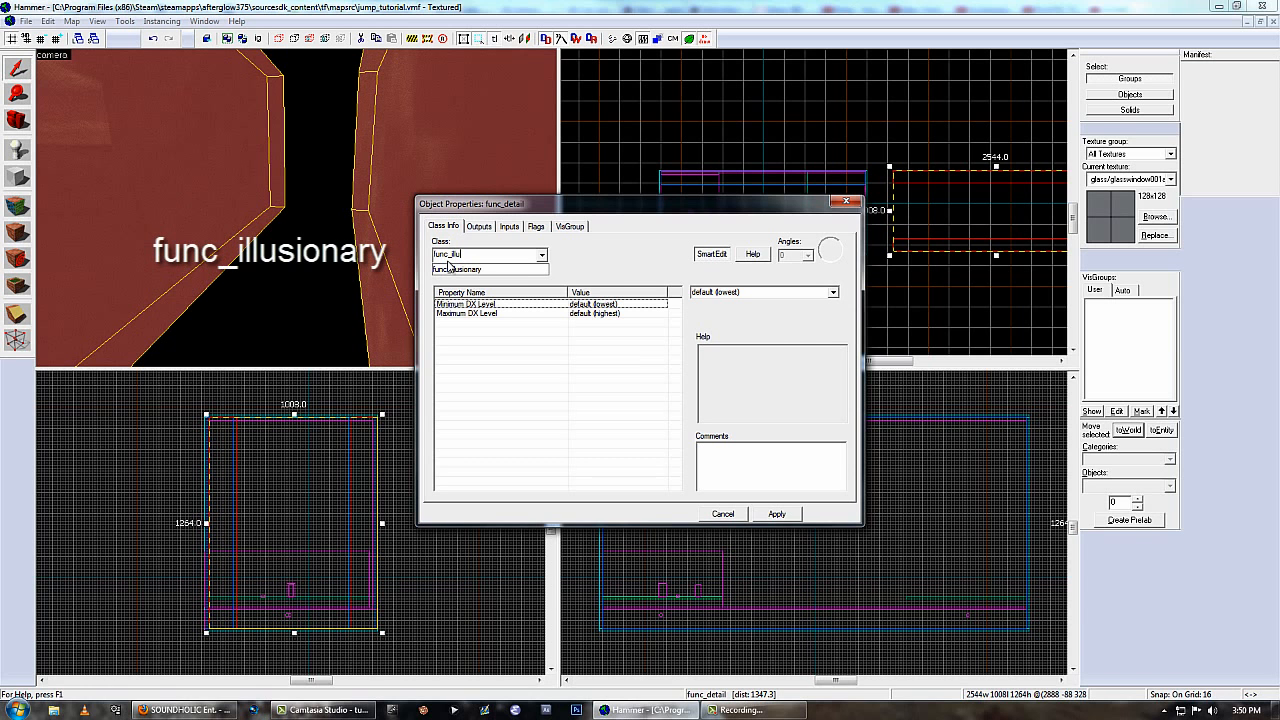
text(u)
click(487, 268)
click(776, 514)
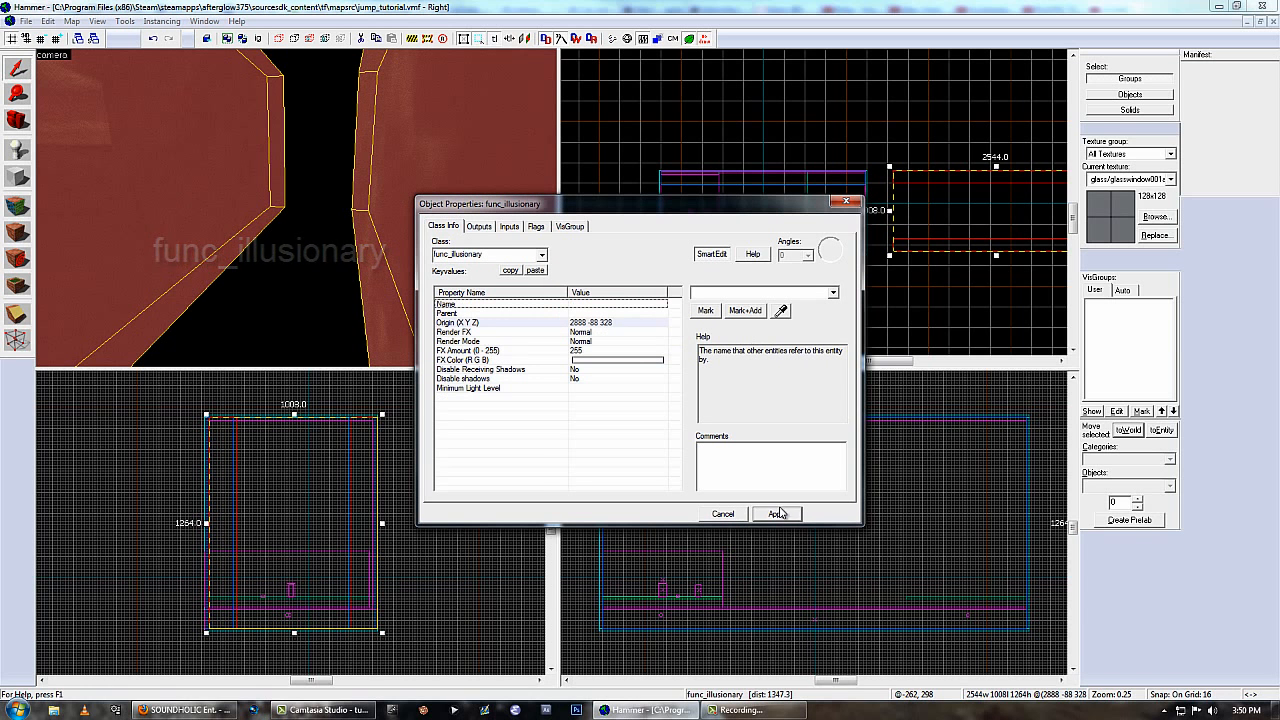
click(848, 202)
Move the func_illusionary blocks back into the room so they line up with the player clip blocks.
scroll(900, 247, up, 1)
scroll(918, 242, down, 1)
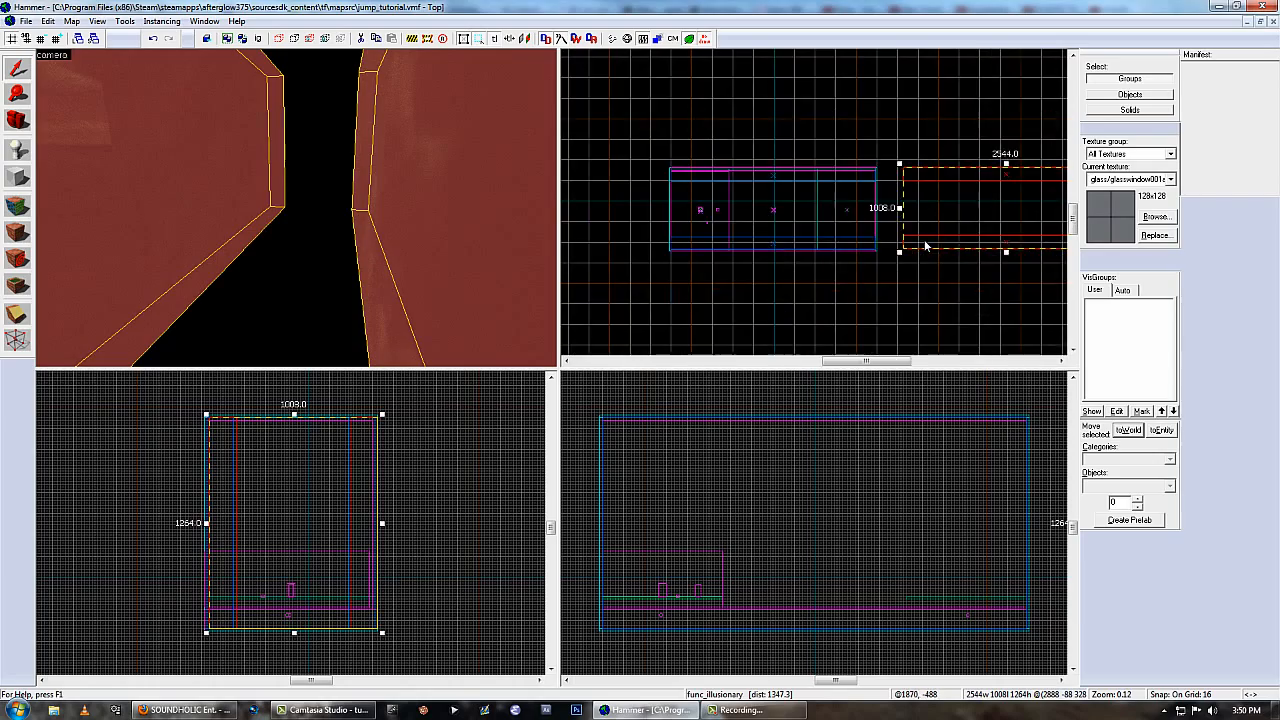
drag(921, 242, 725, 237)
scroll(726, 241, up, 4)
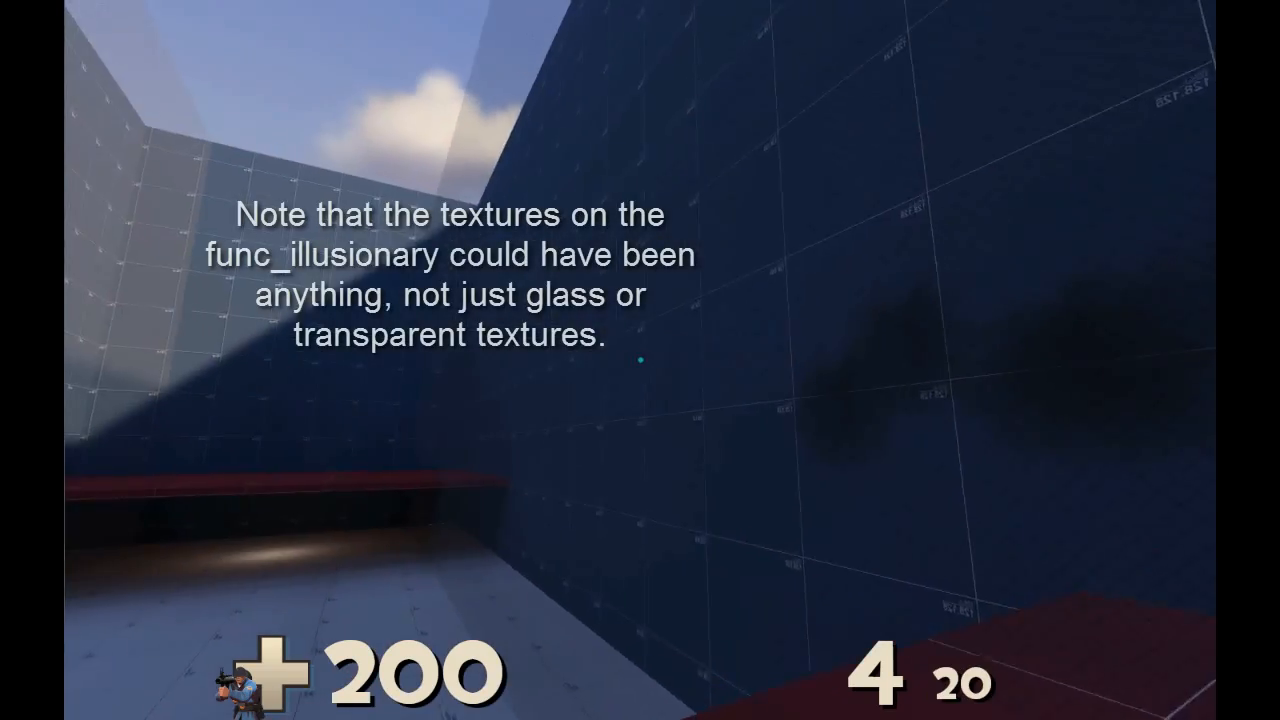
click(640, 360)
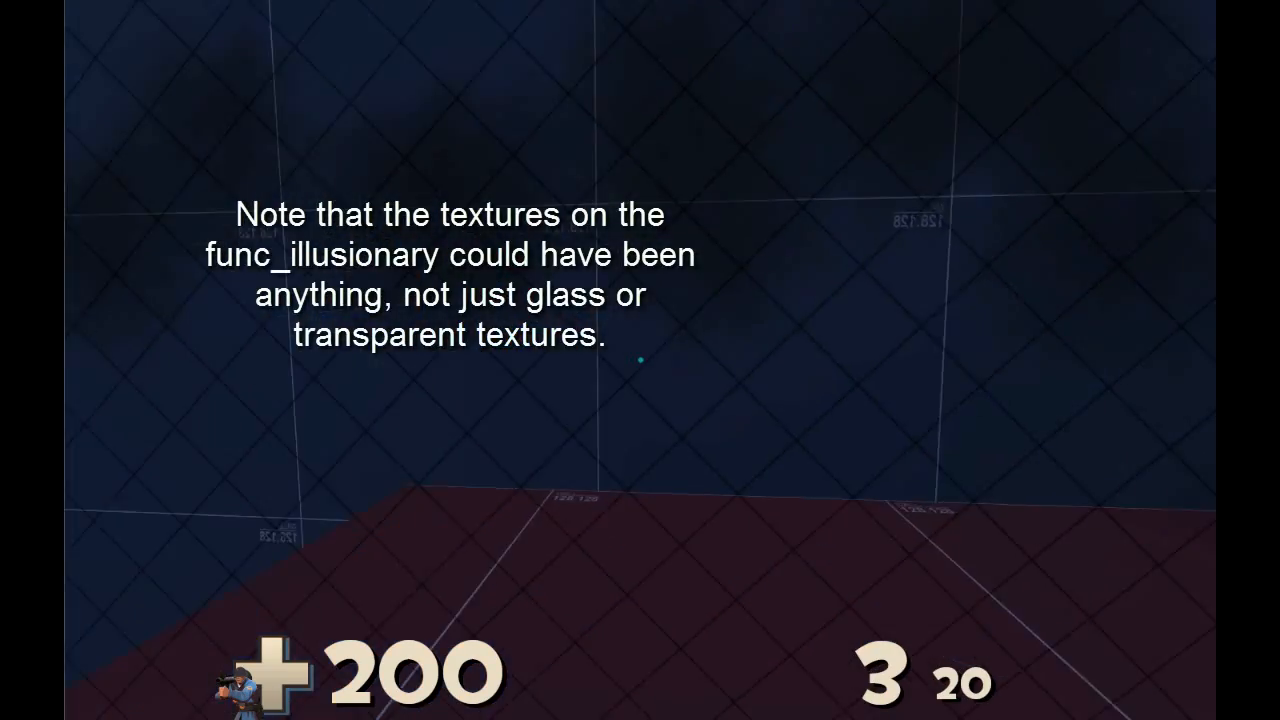
click(640, 360)
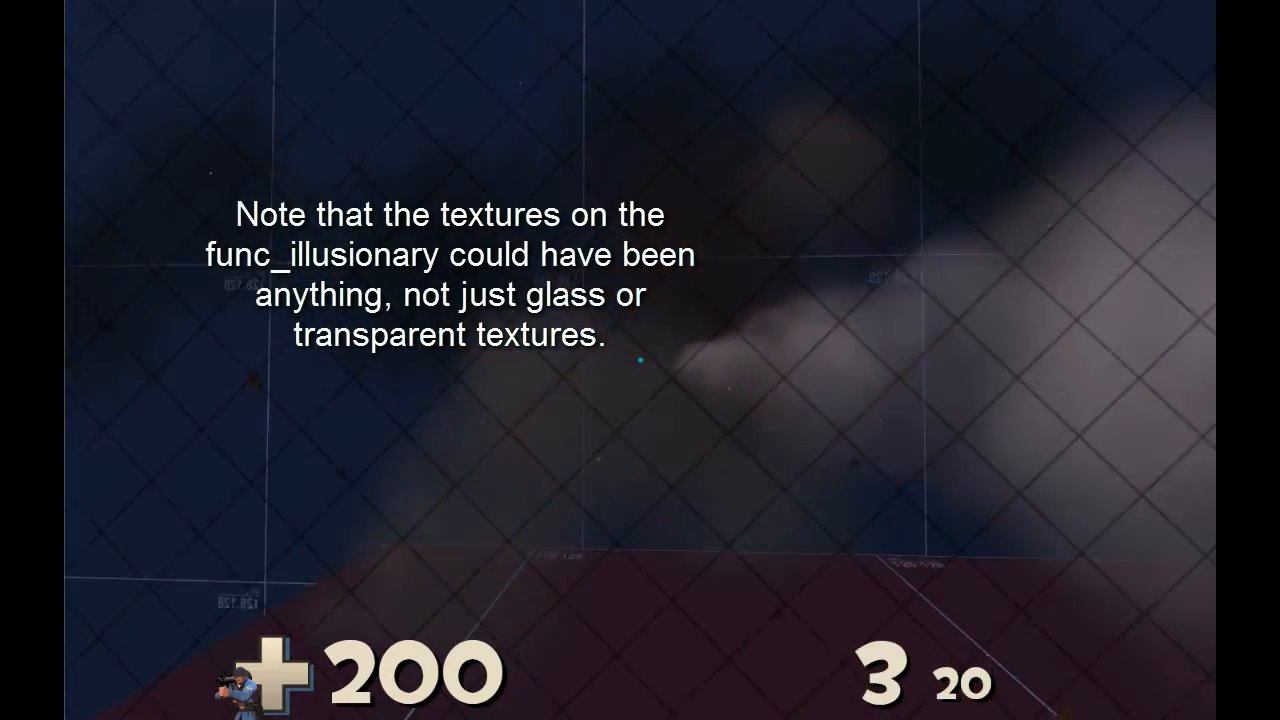
click(640, 360)
click(640, 360)
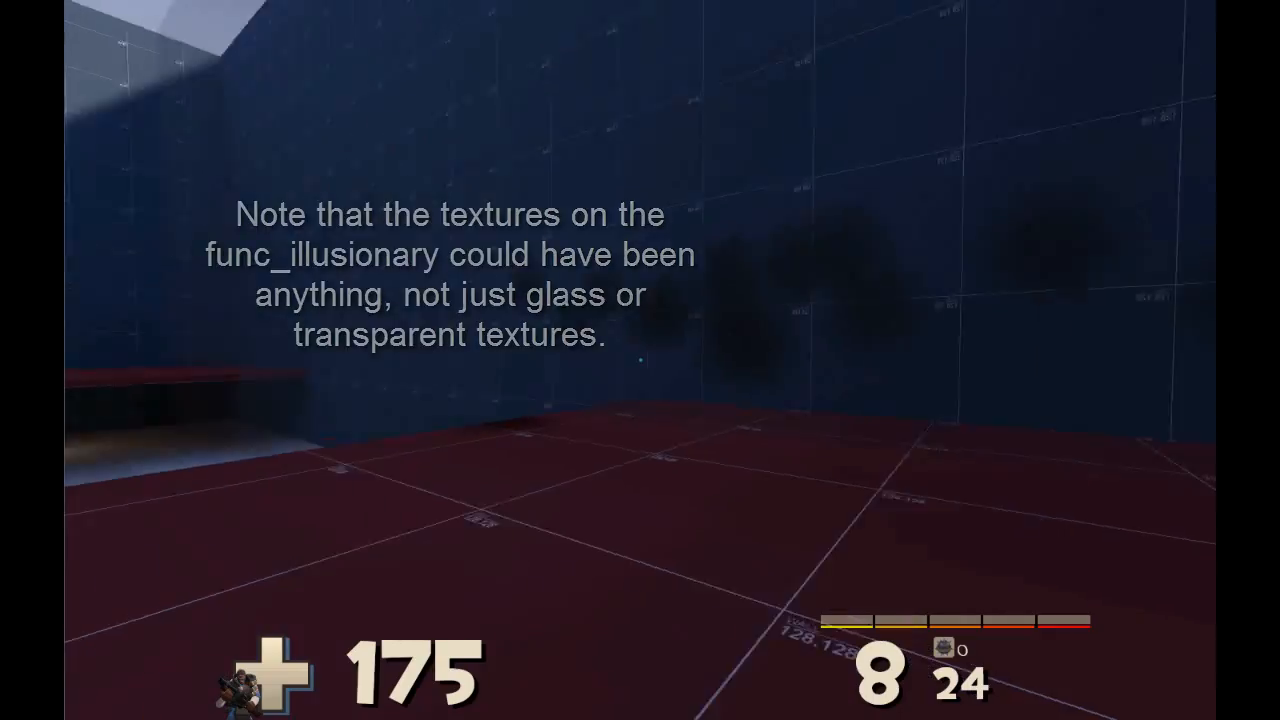
click(640, 360)
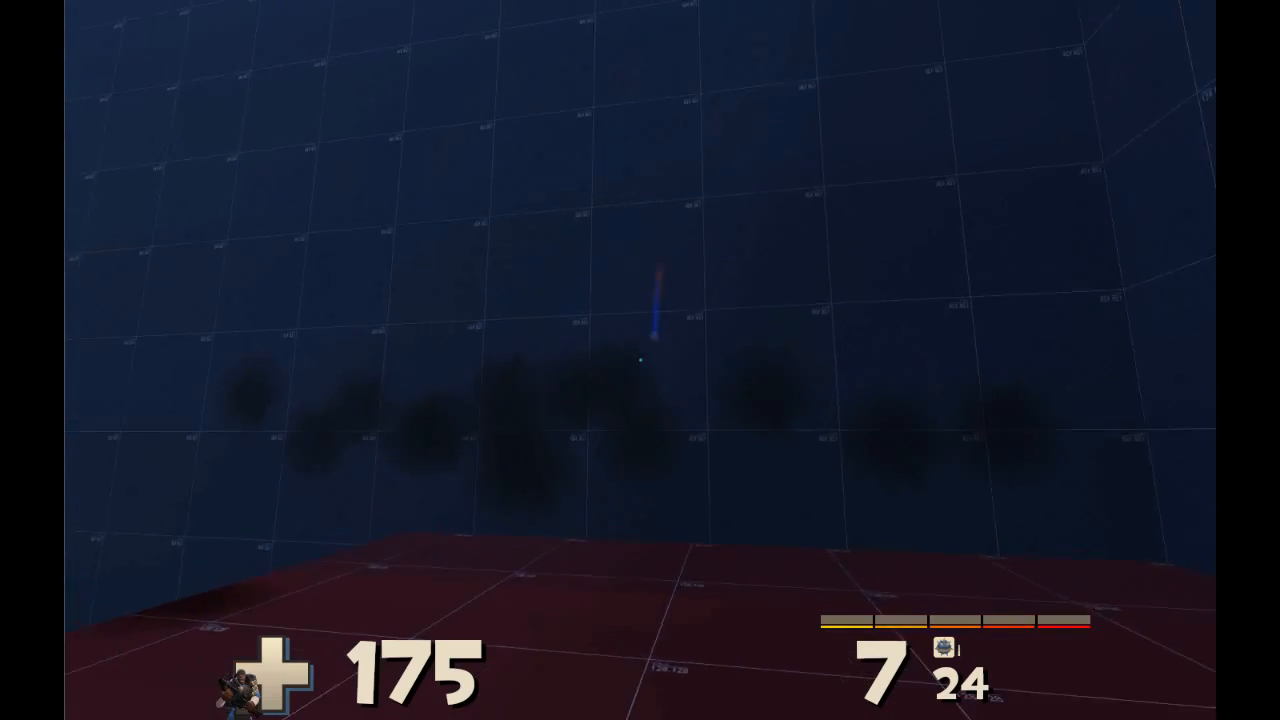
right_click(640, 360)
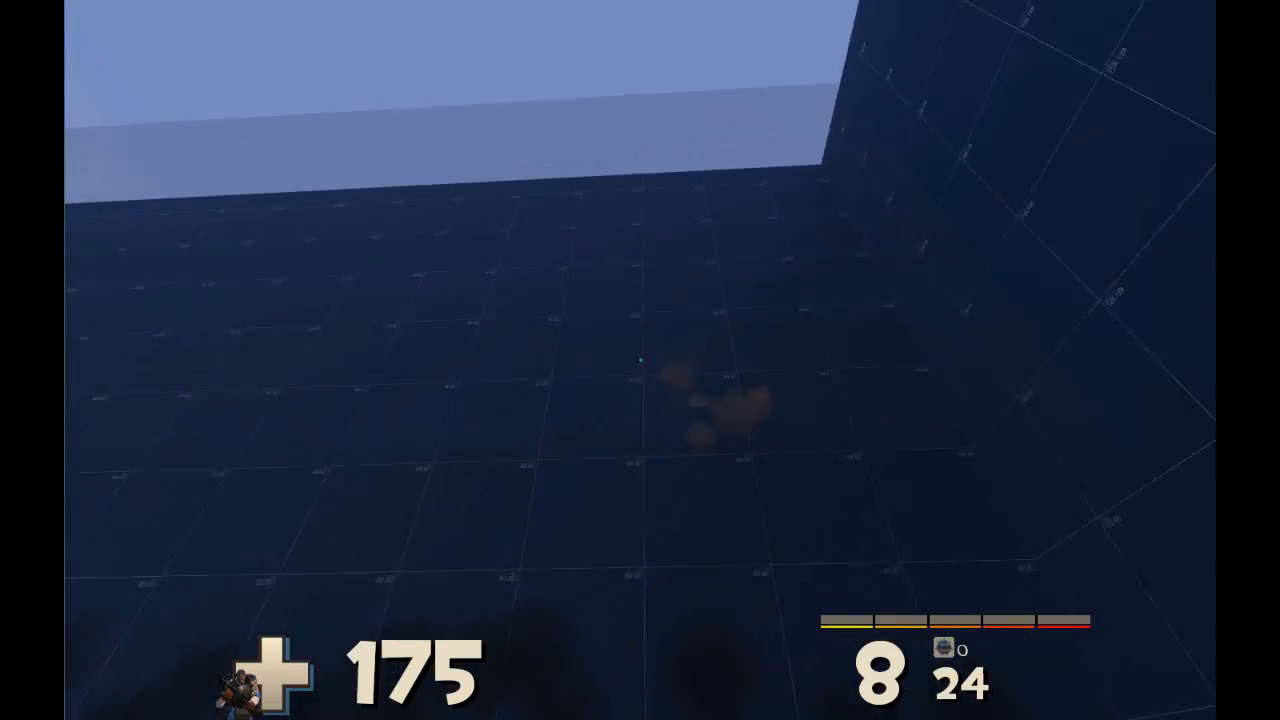
click(640, 360)
right_click(640, 360)
click(640, 360)
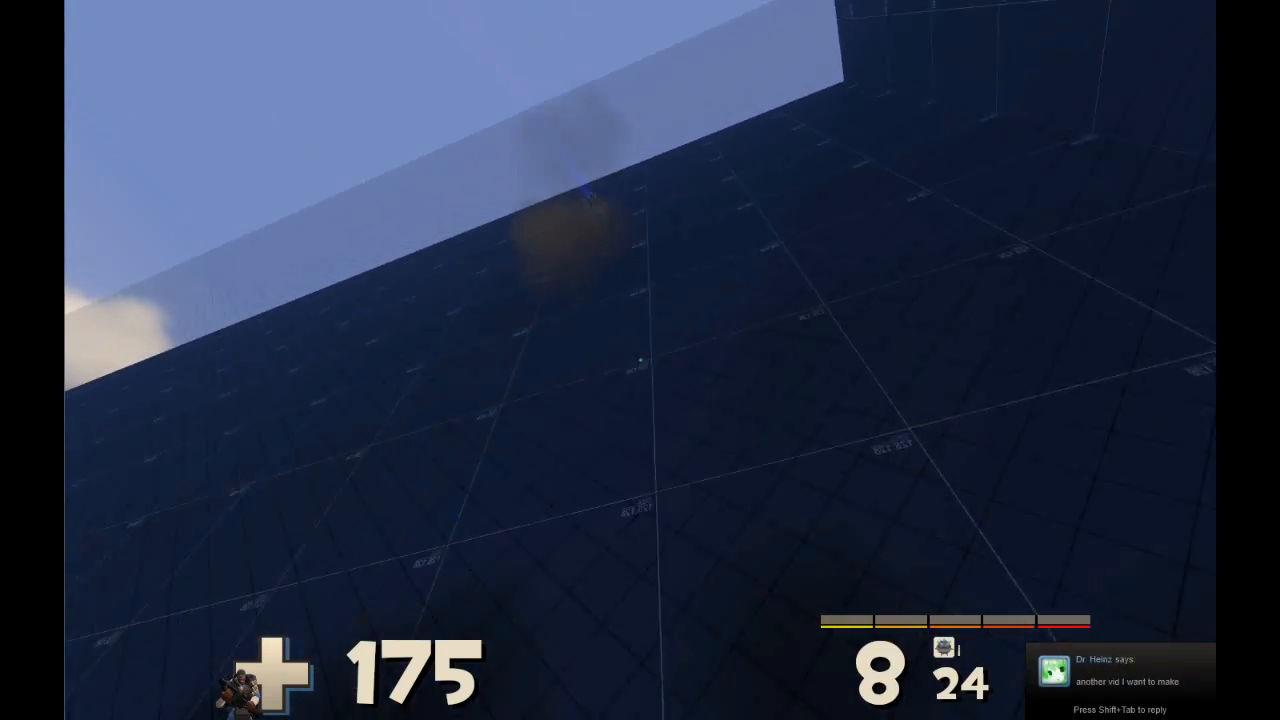
right_click(640, 360)
click(640, 360)
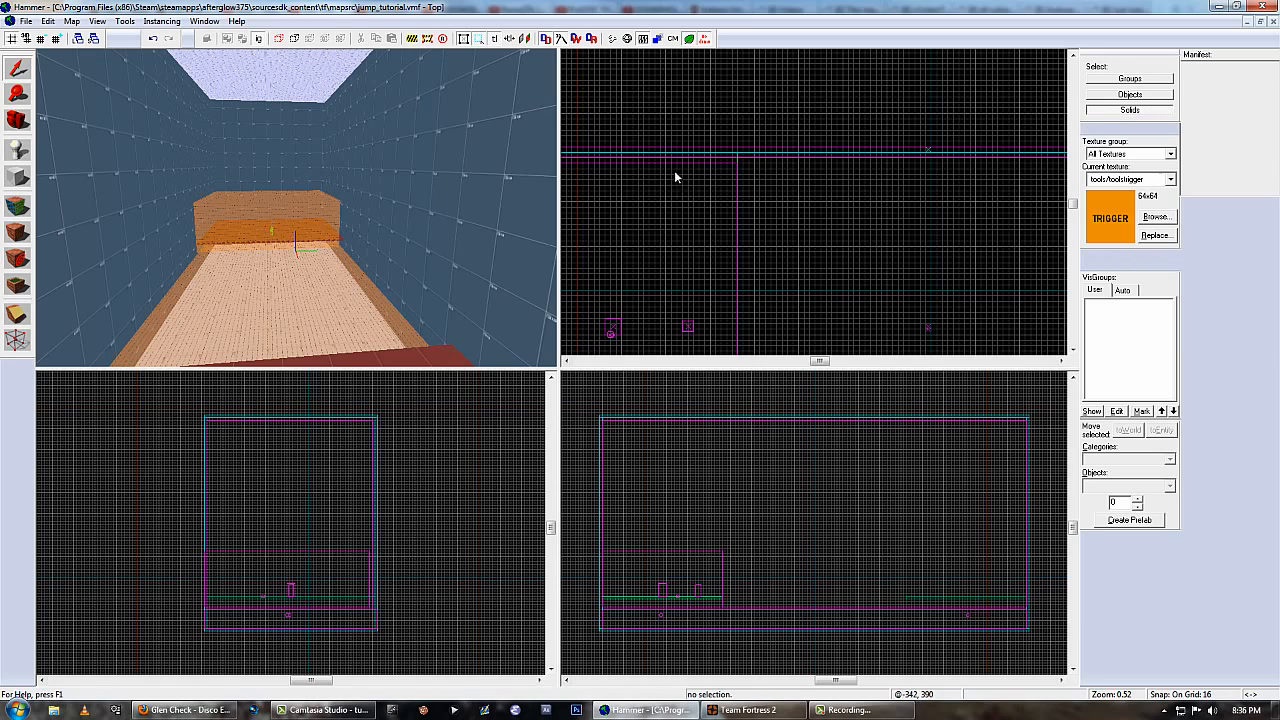
Make a 1-unit-thick copy of the long side wall just inside the room and apply tools/toolsnodraw to it.
click(489, 220)
scroll(759, 162, up, 3)
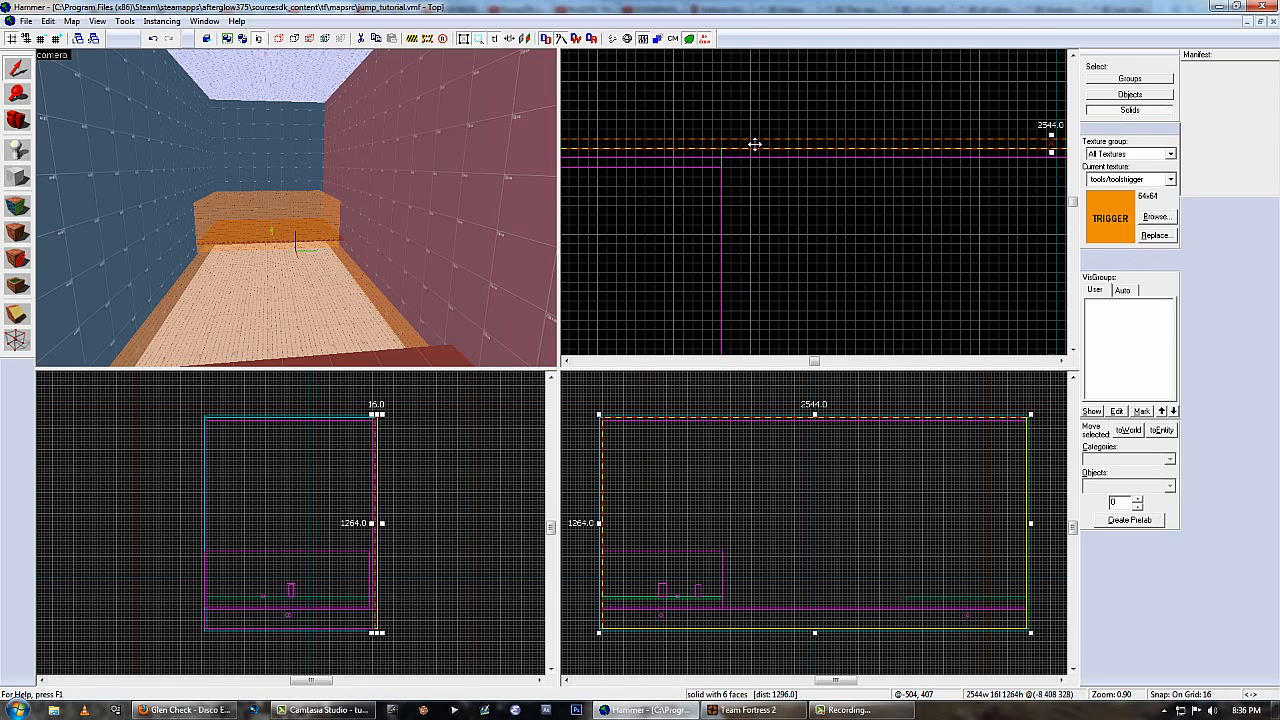
scroll(950, 174, down, 3)
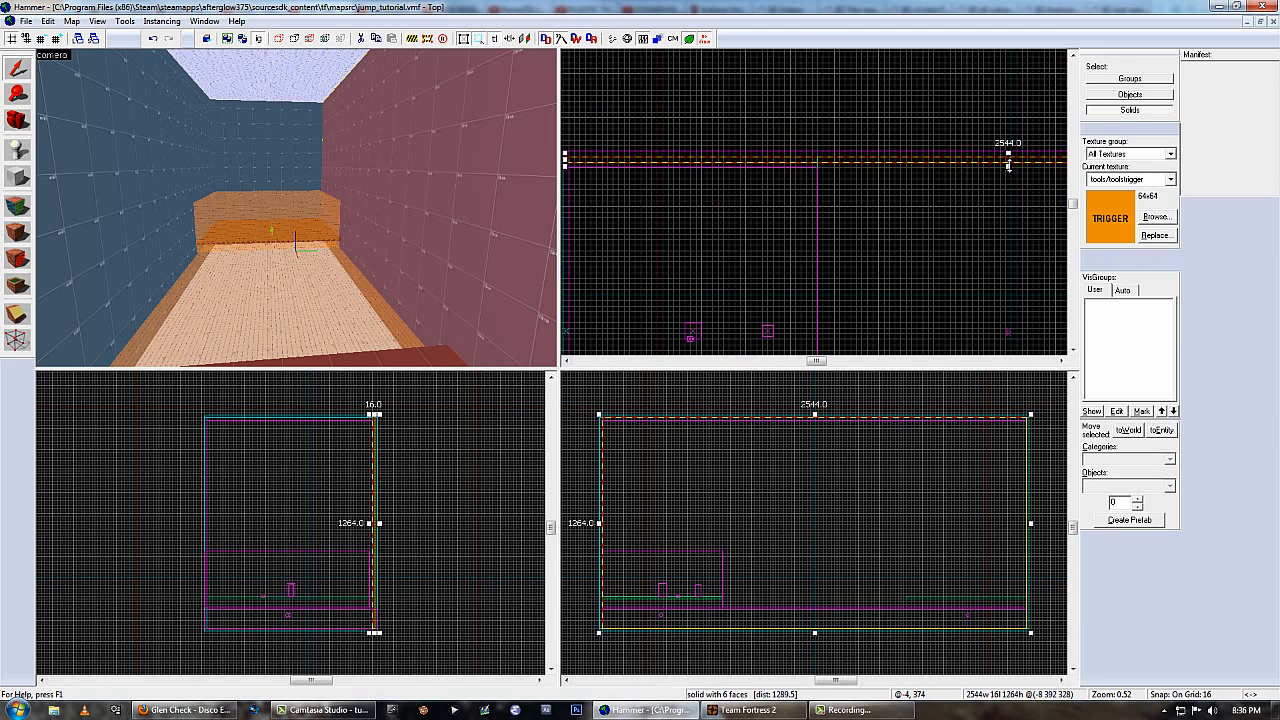
key(shift+a)
click(605, 406)
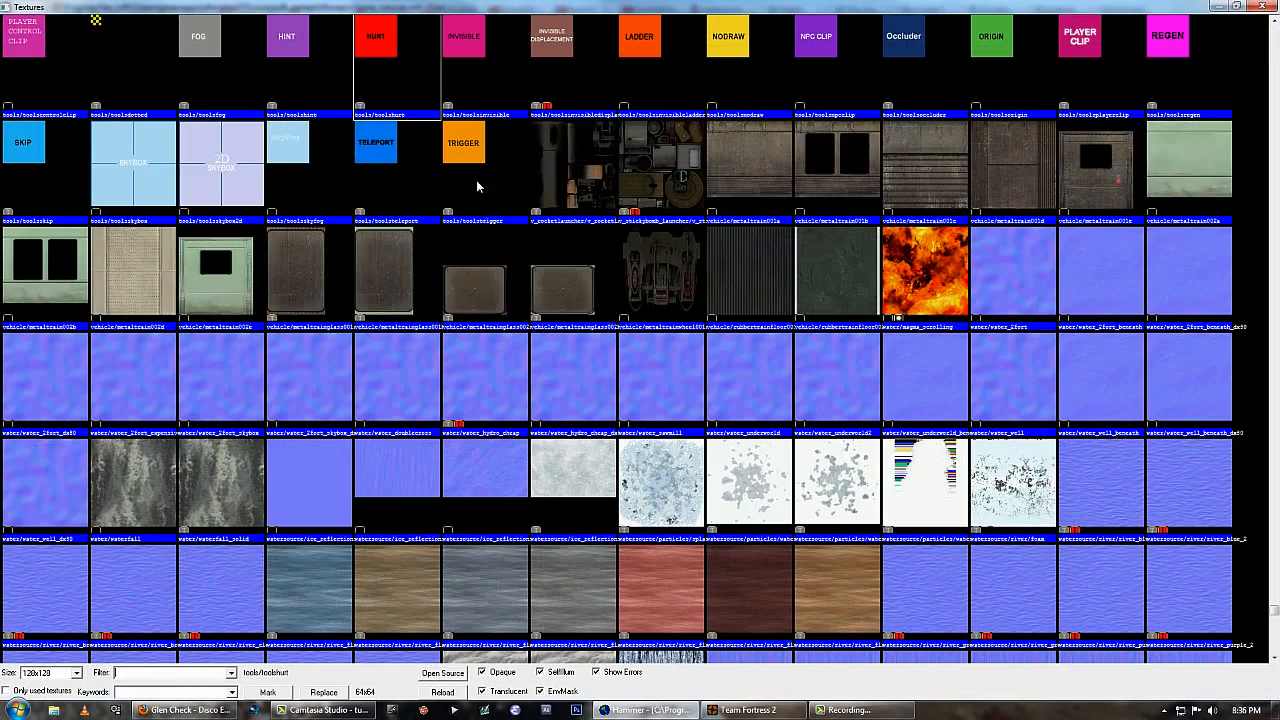
double_click(755, 63)
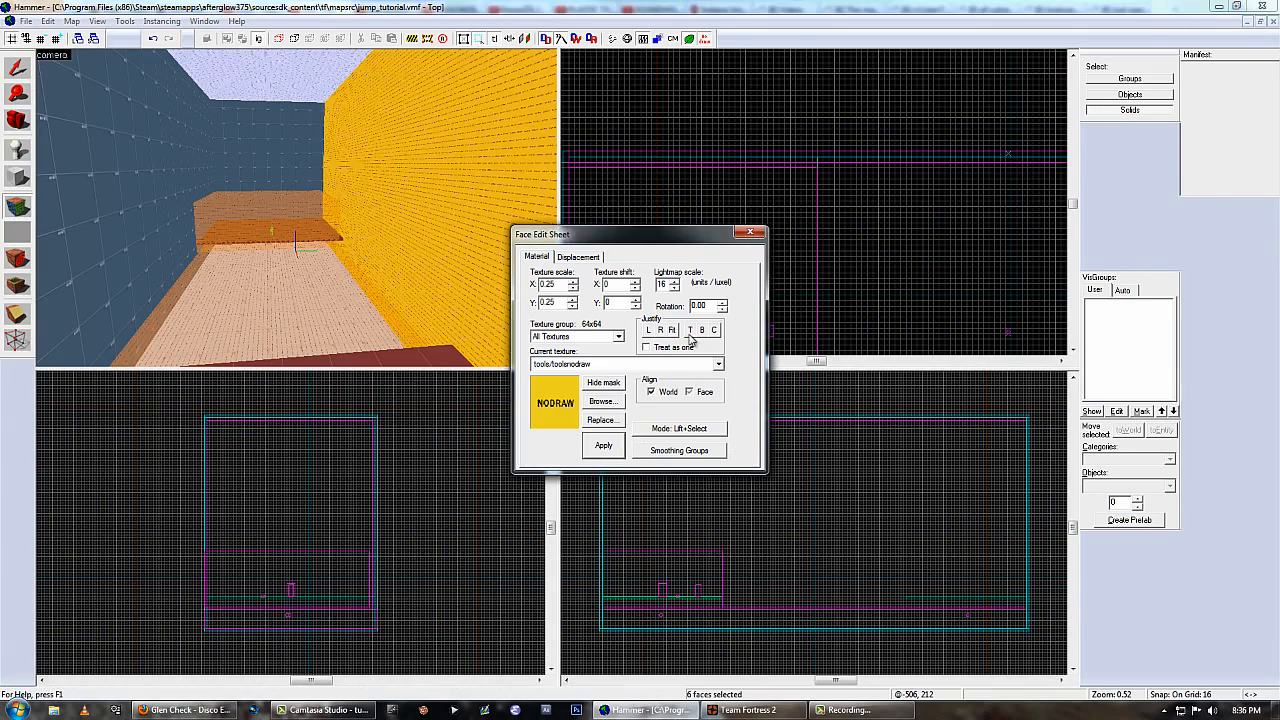
click(751, 233)
Tie the thin nodraw wall to an entity of class func_brush and apply it with Render Mode set to Dont Render.
key(ctrl+t)
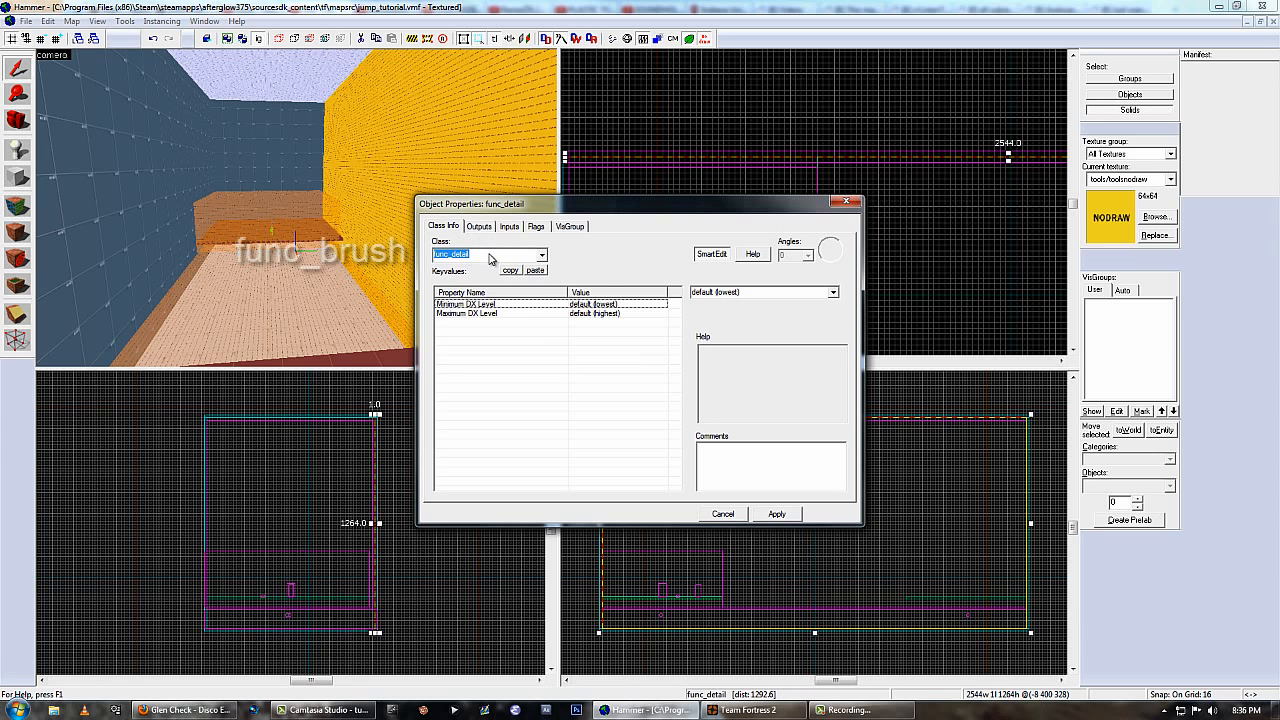
text(br)
click(452, 290)
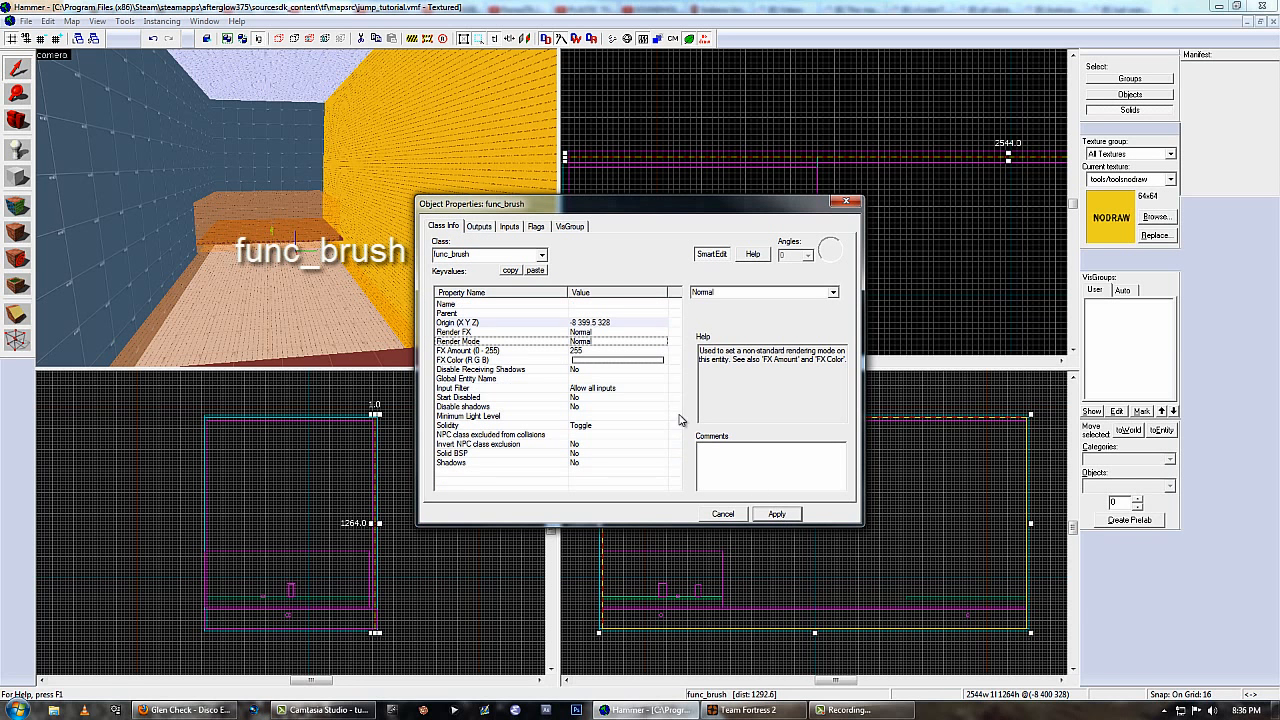
click(625, 360)
click(615, 342)
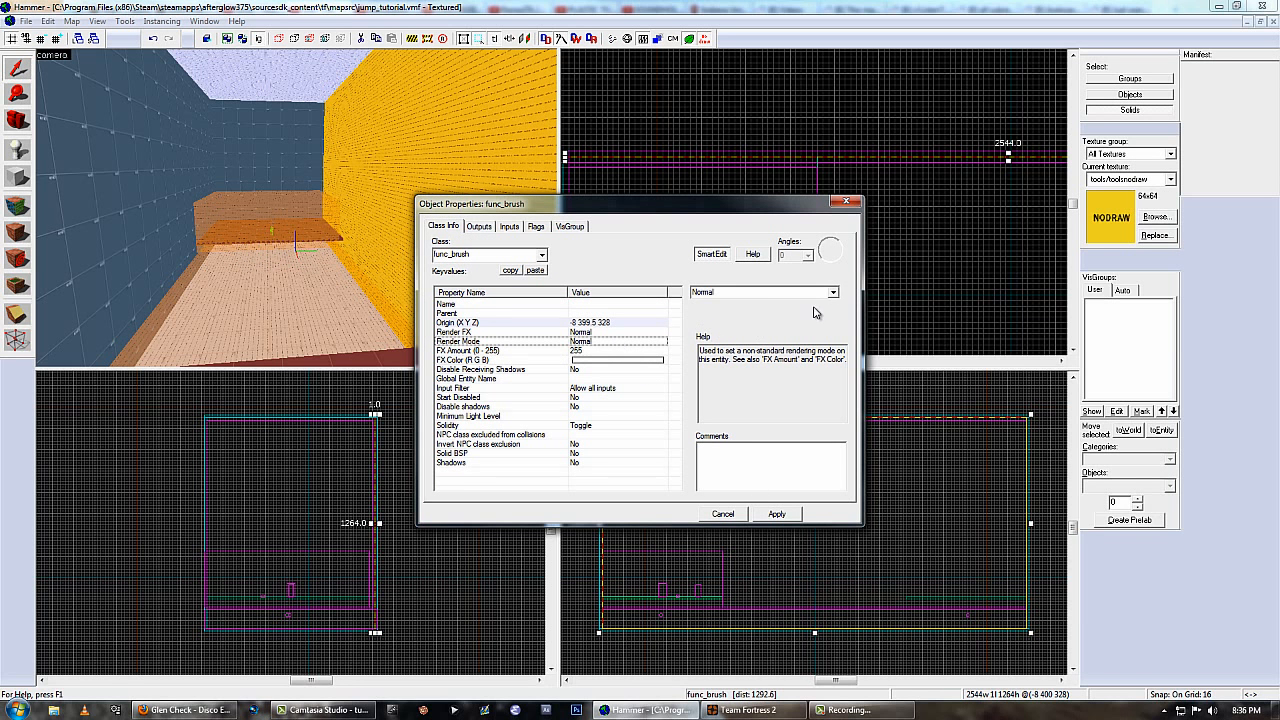
click(833, 292)
click(740, 362)
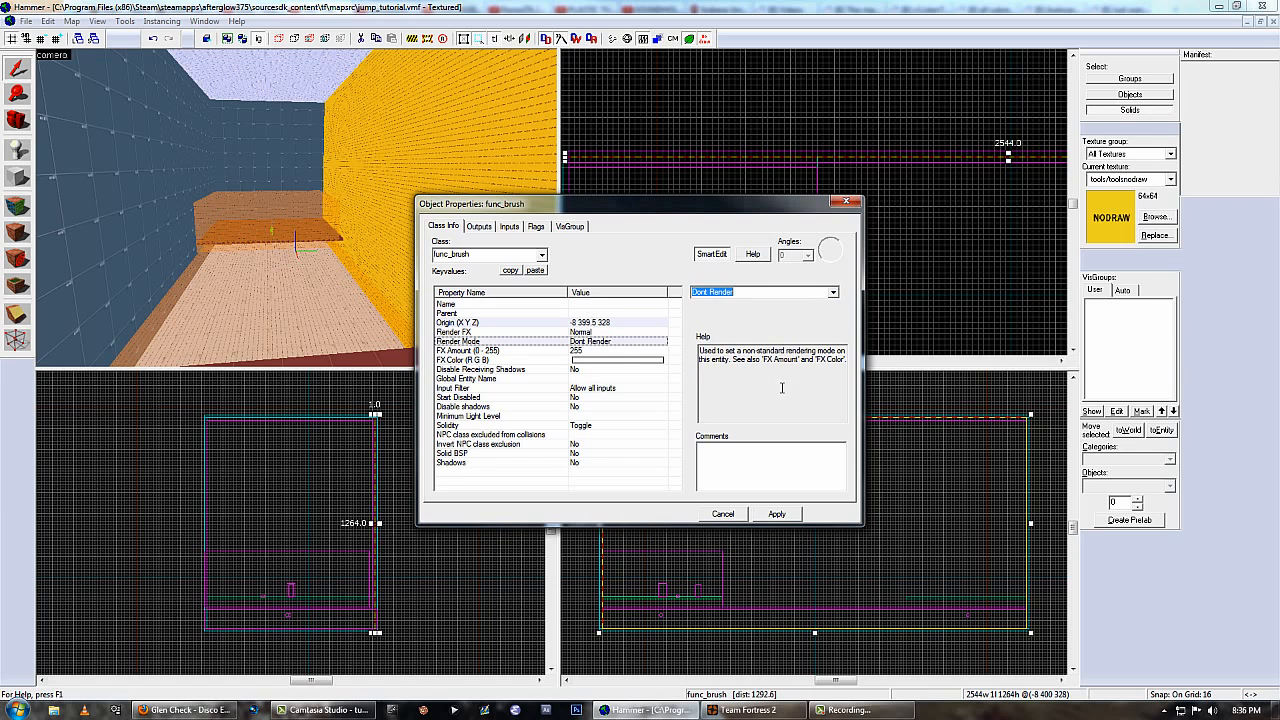
click(775, 514)
click(726, 514)
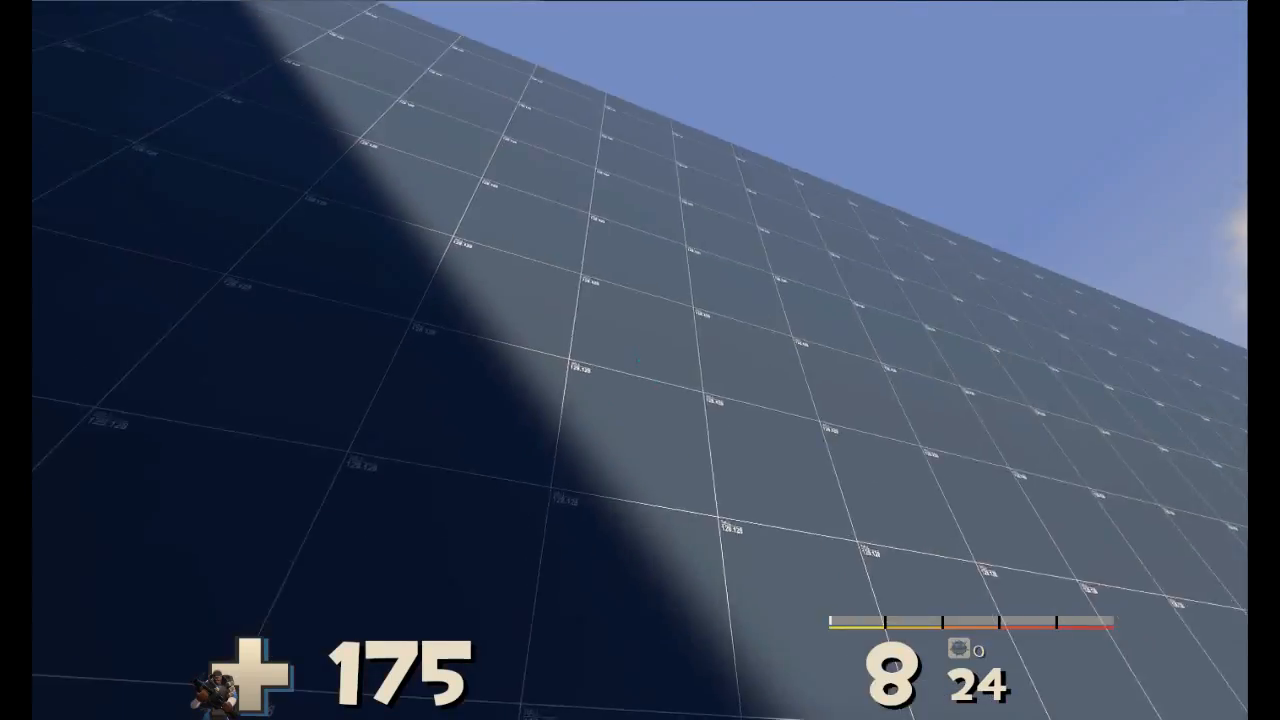
click(640, 360)
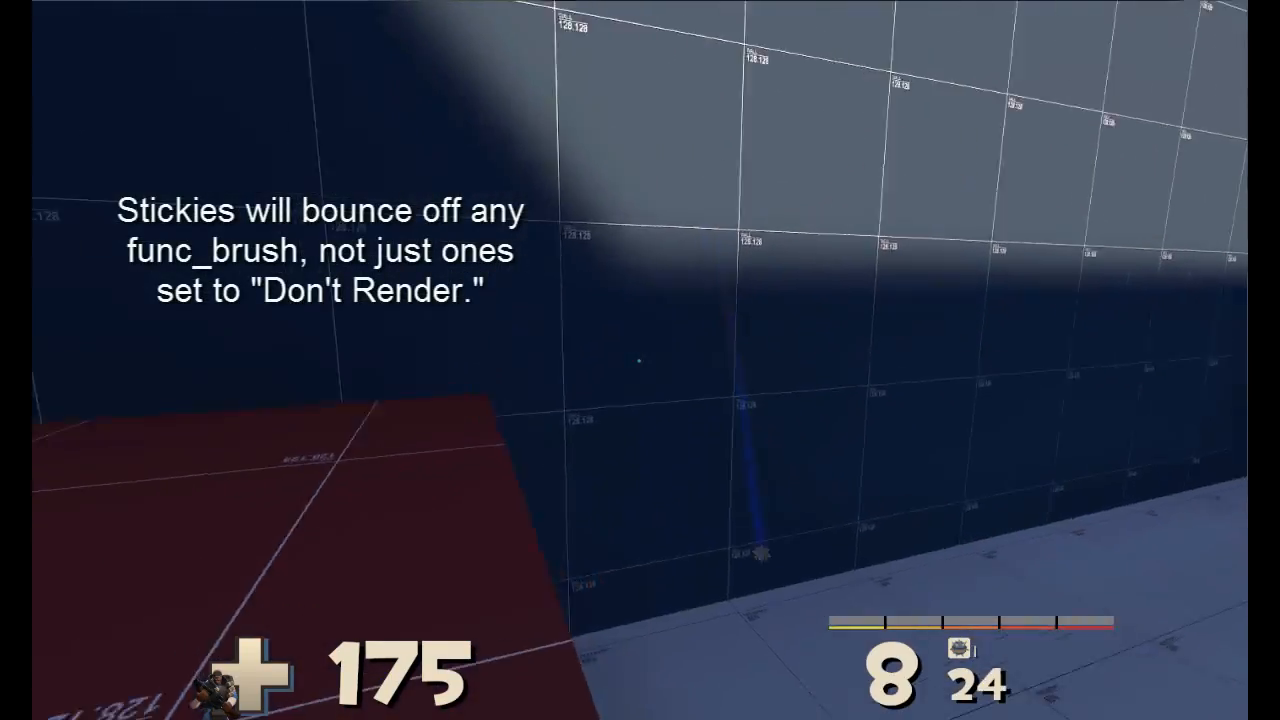
click(640, 360)
click(640, 360)
click(640, 360)
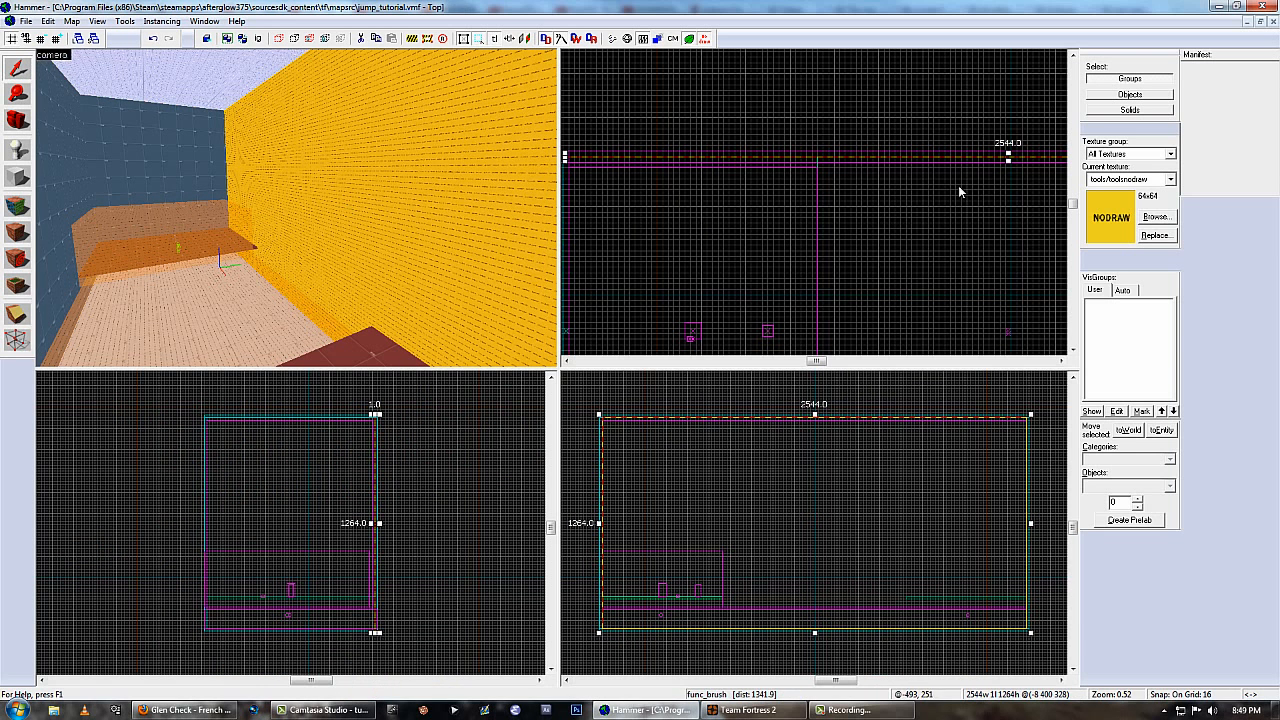
Delete the thin nodraw wall and tie the long side wall solid itself to an entity of class func_brush.
key(Delete)
click(461, 203)
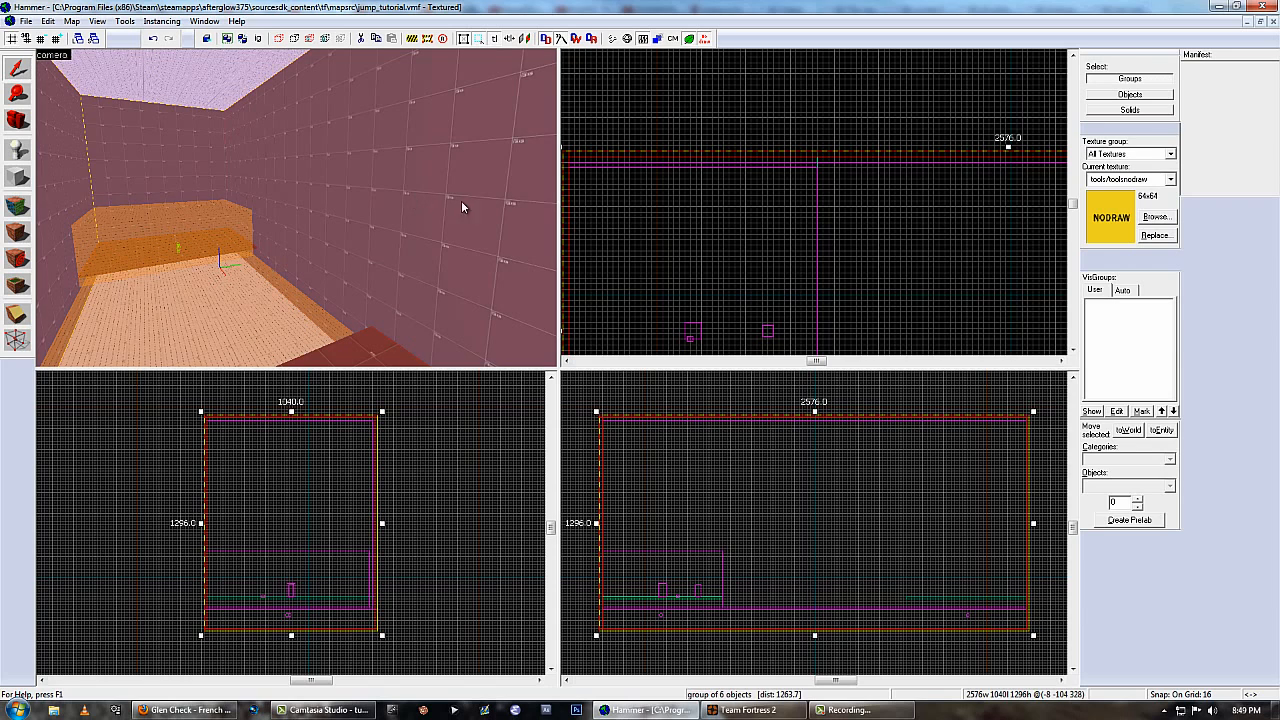
click(1156, 114)
click(541, 205)
key(ctrl+t)
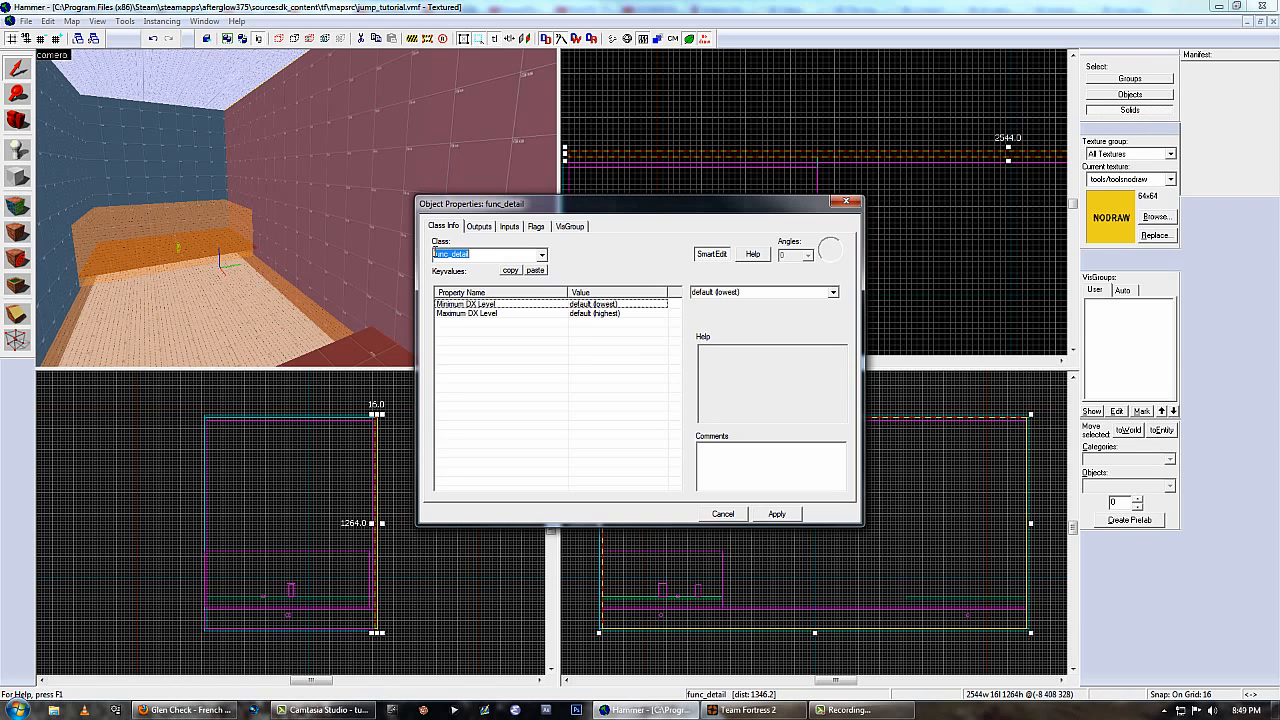
text(br)
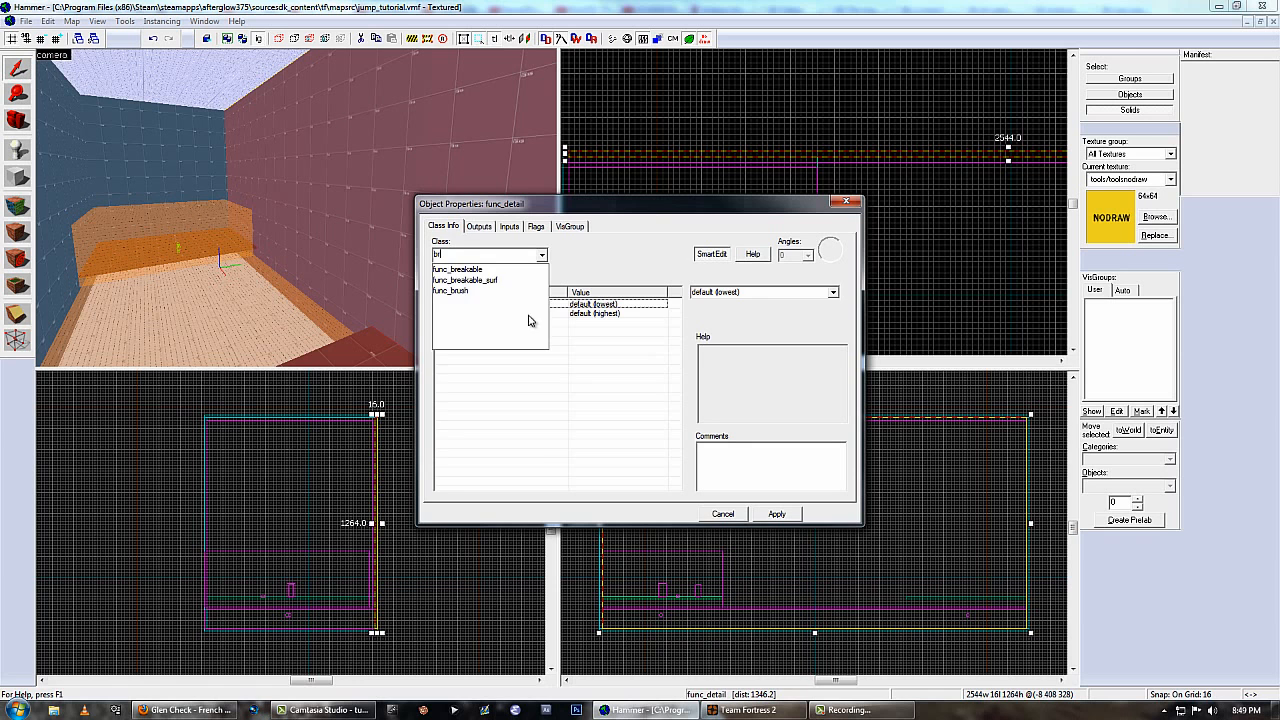
click(468, 291)
click(784, 518)
click(724, 516)
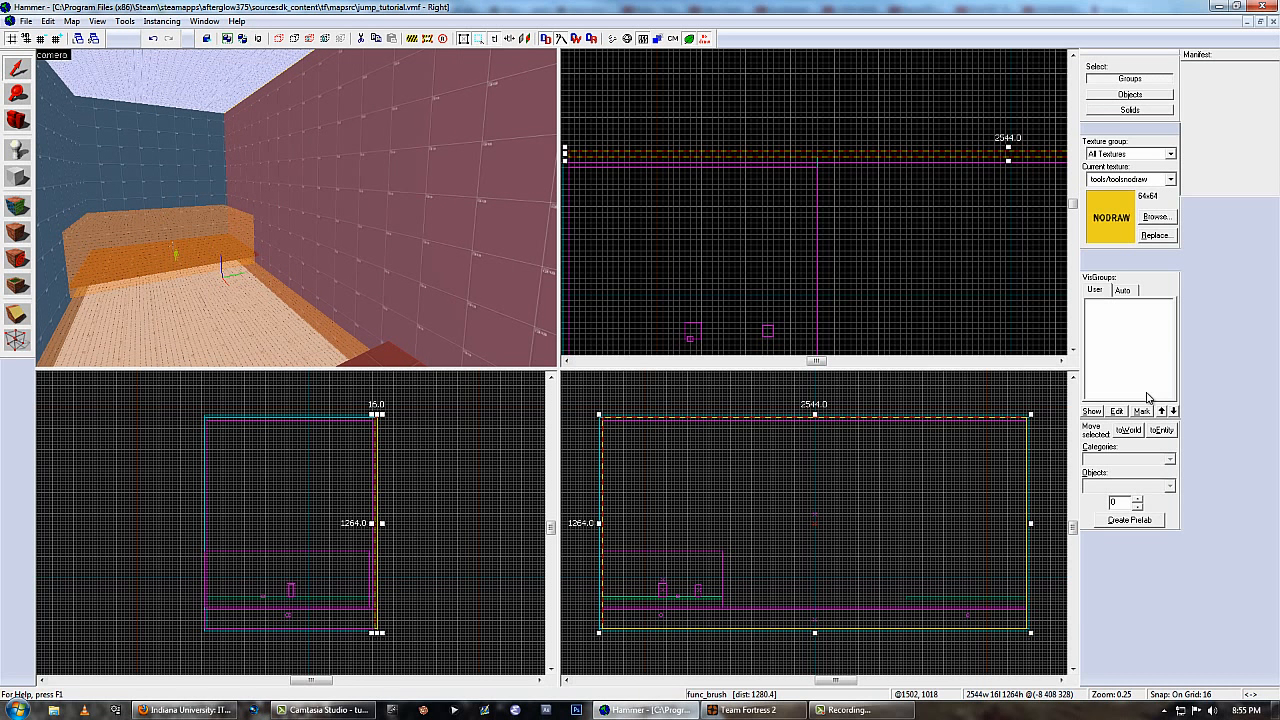
Move the long func_brush side wall back to the world and check its object properties.
key(alt+Return)
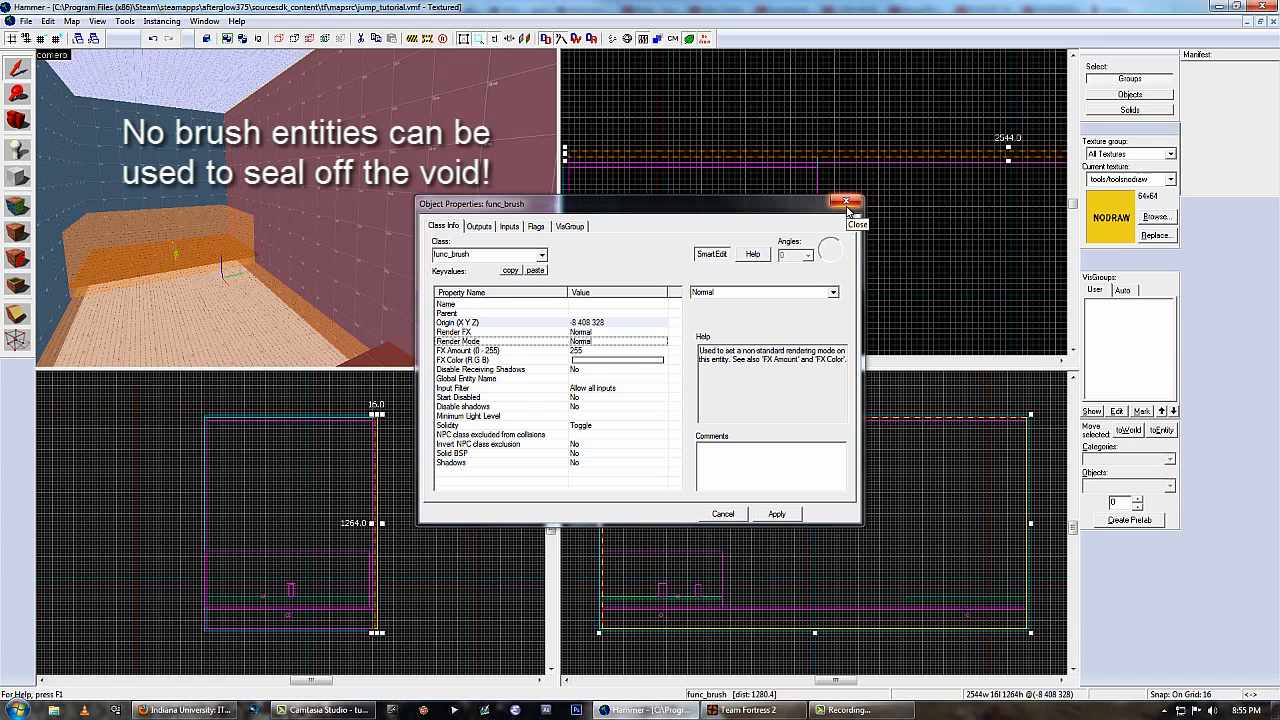
click(846, 203)
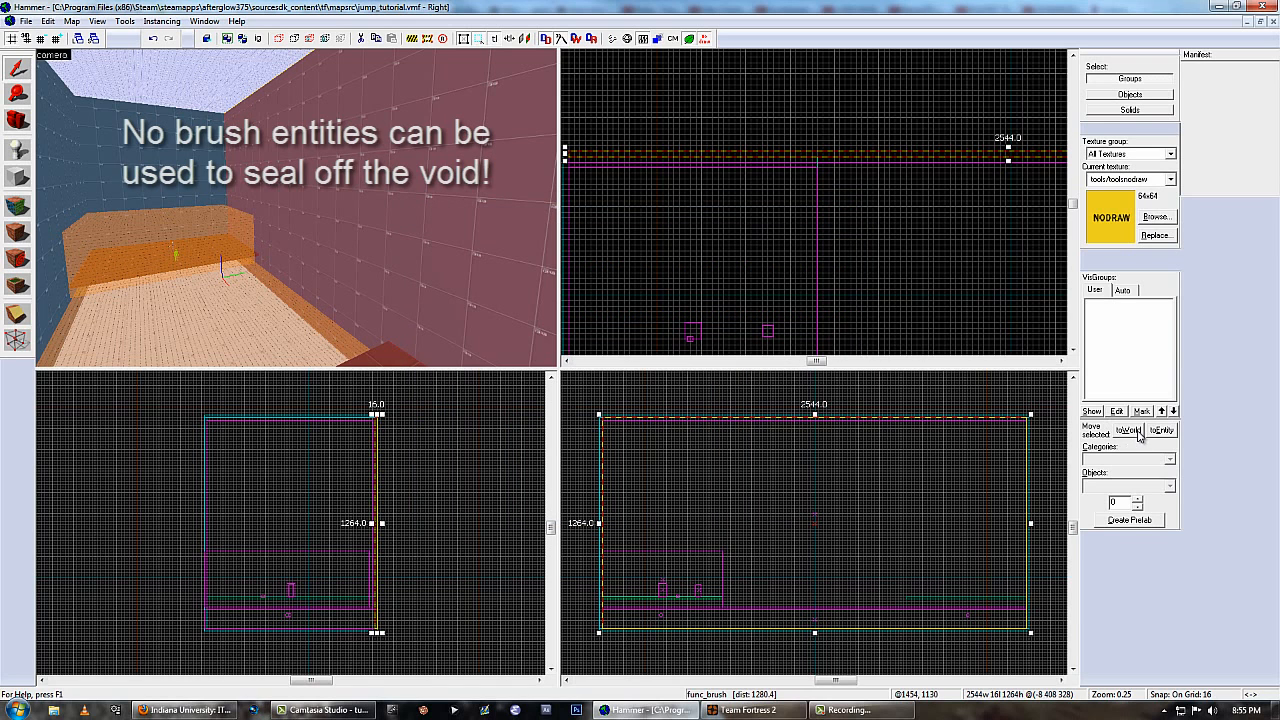
click(1130, 431)
double_click(461, 278)
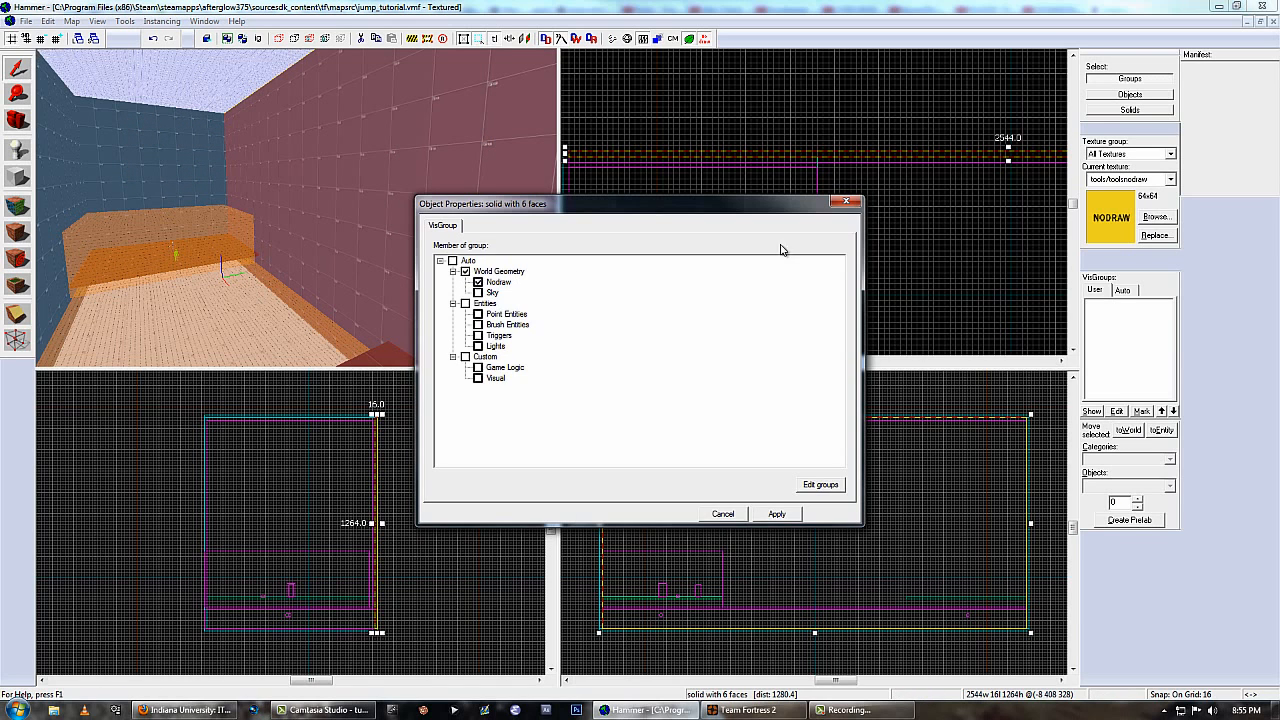
click(843, 206)
Group the long side wall with the rest of the room's outer shell.
click(190, 146)
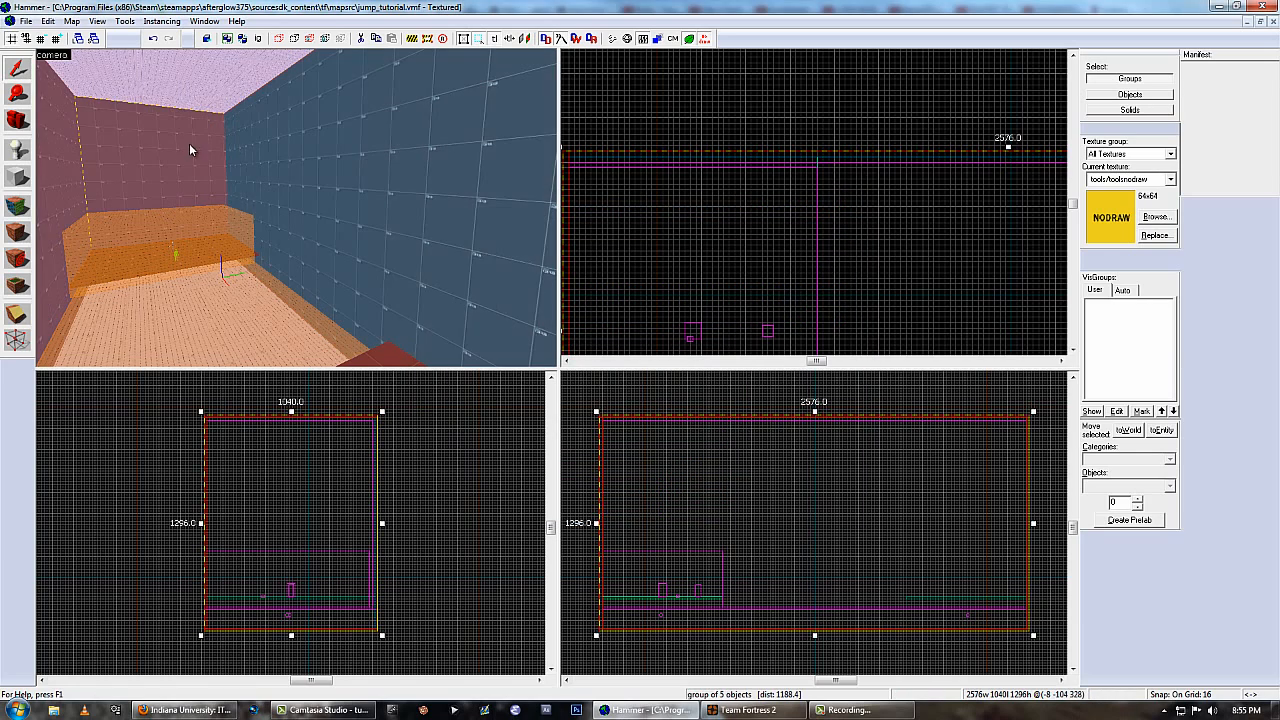
click(320, 158)
click(229, 166)
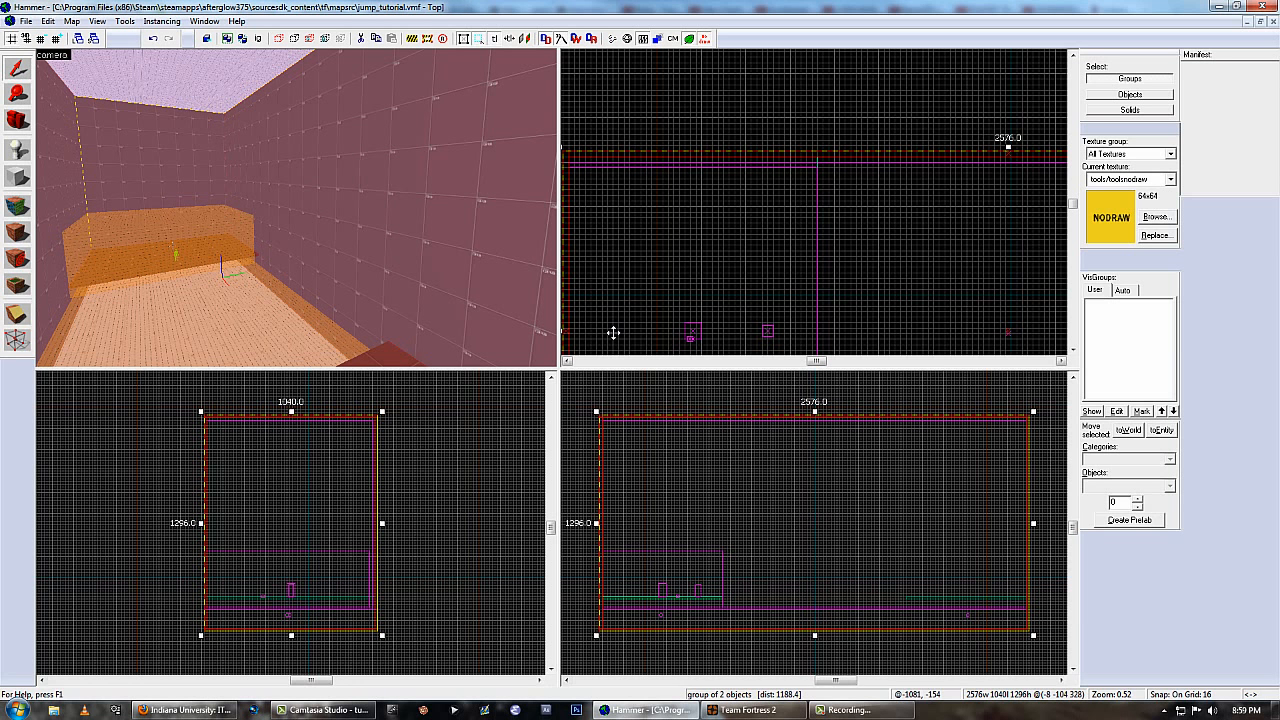
Select the long side wall as a single solid and lower its top edge to a height of 864 units.
click(1099, 112)
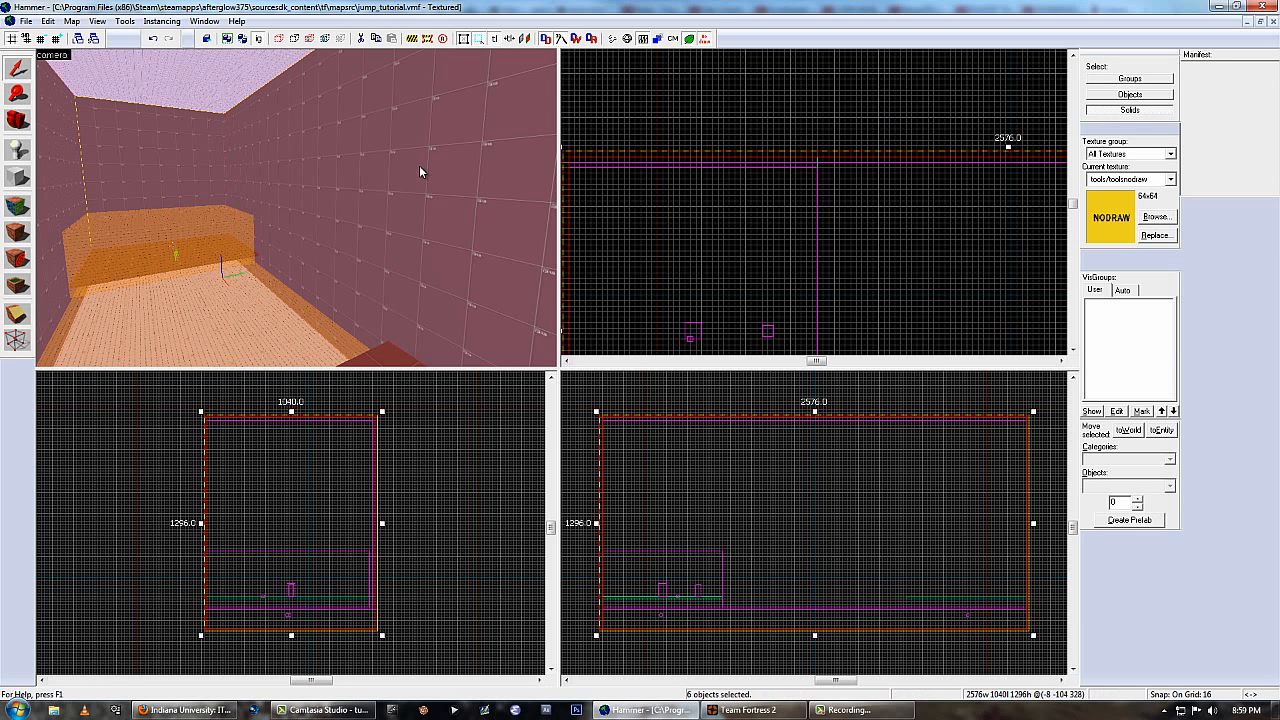
click(420, 171)
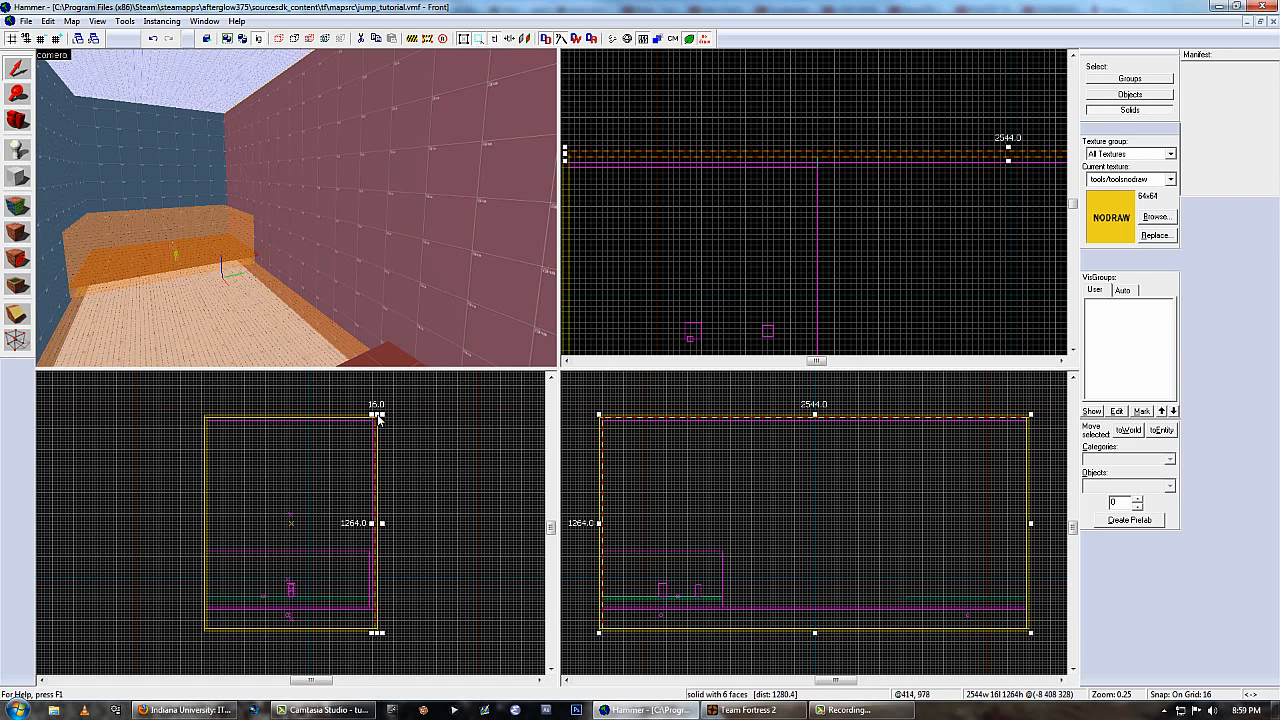
drag(378, 420, 378, 487)
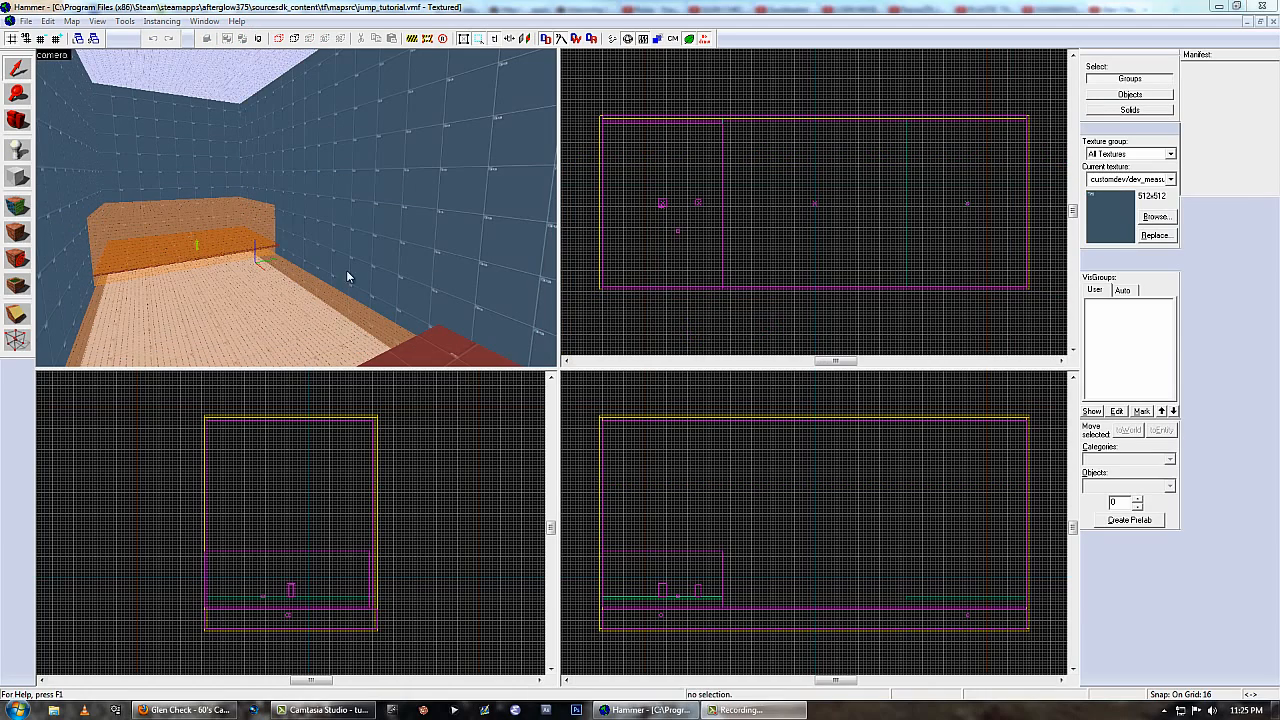
Filter all textures by "glass" and apply glass/glasswindow001a to the inner face of the long side wall.
key(shift+a)
click(600, 402)
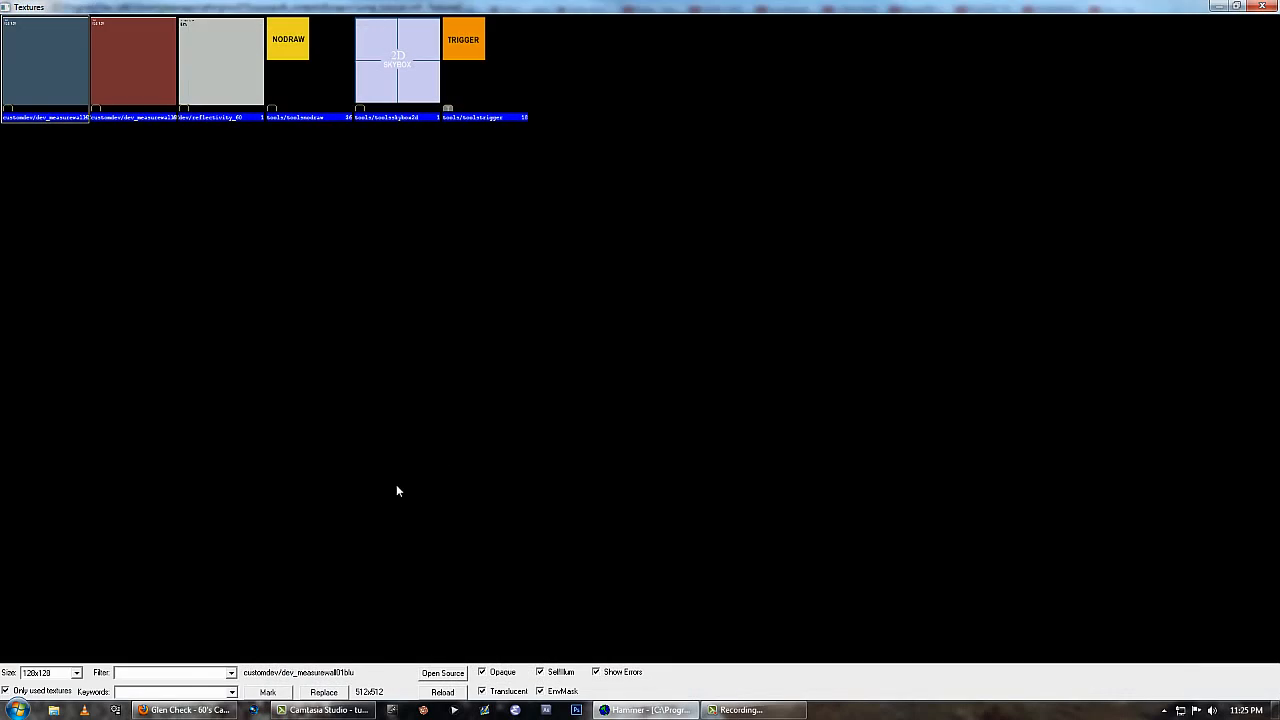
click(6, 690)
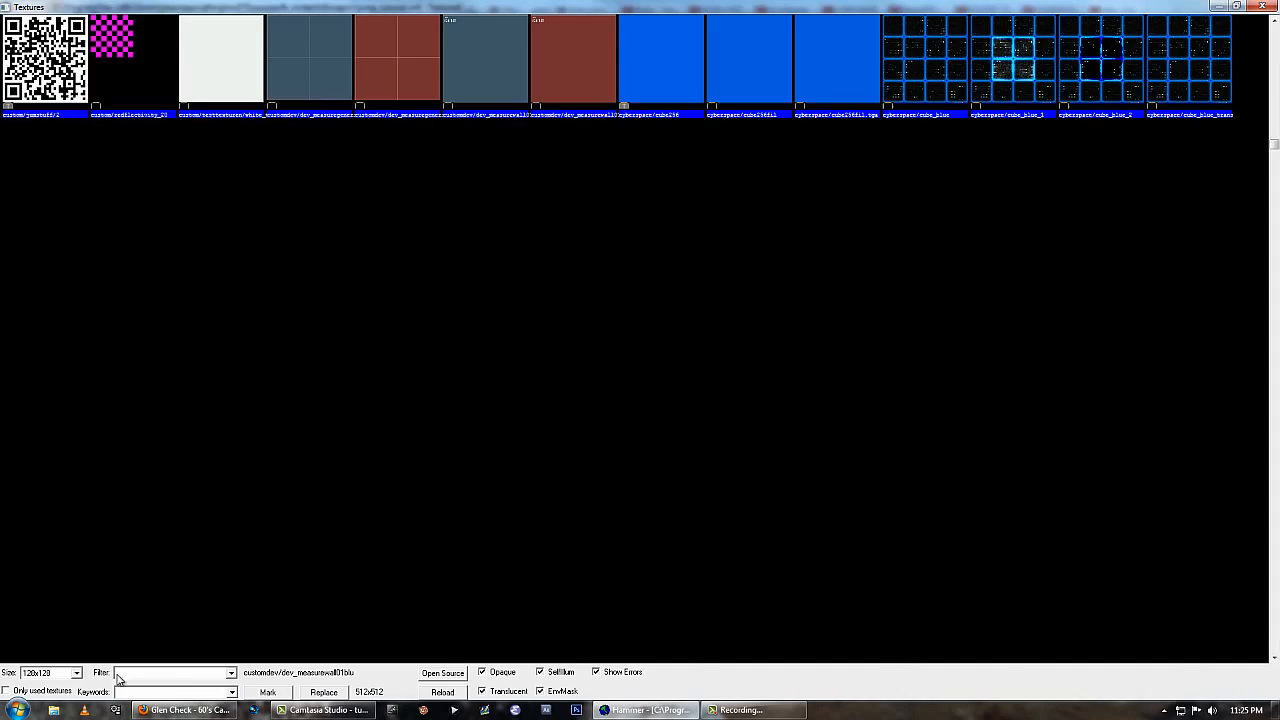
click(150, 672)
text(blass)
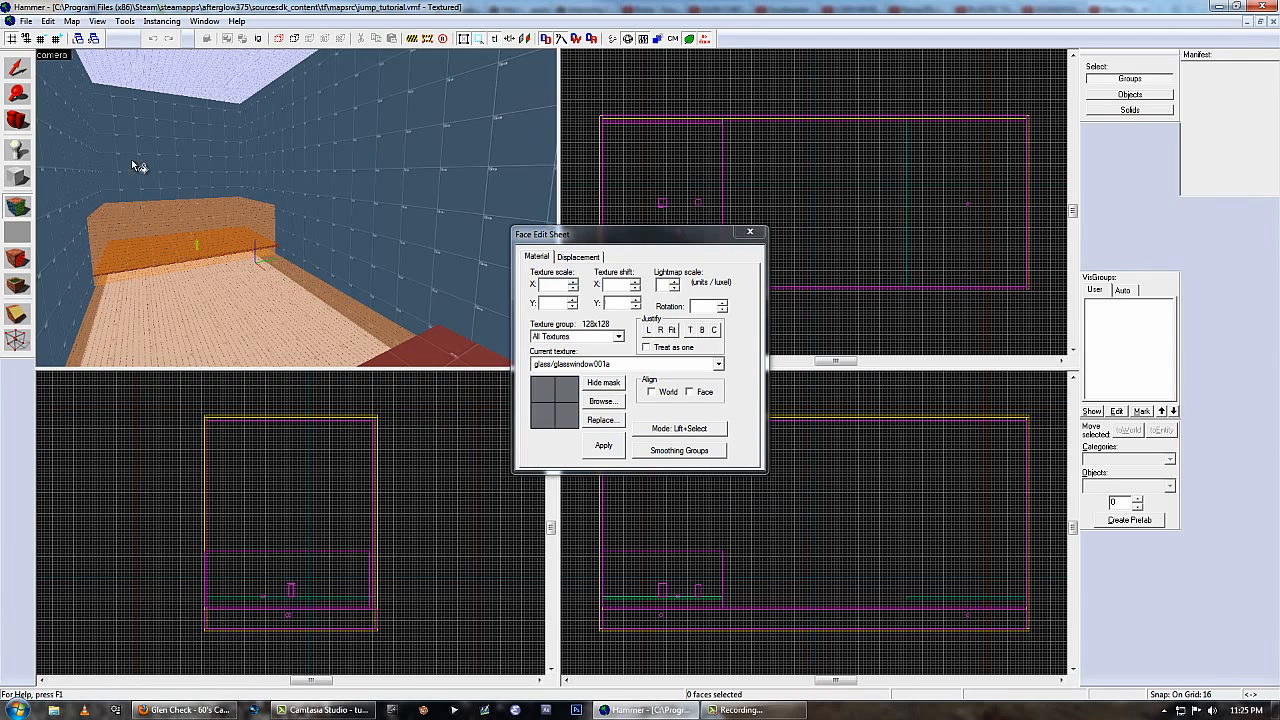
right_click(466, 183)
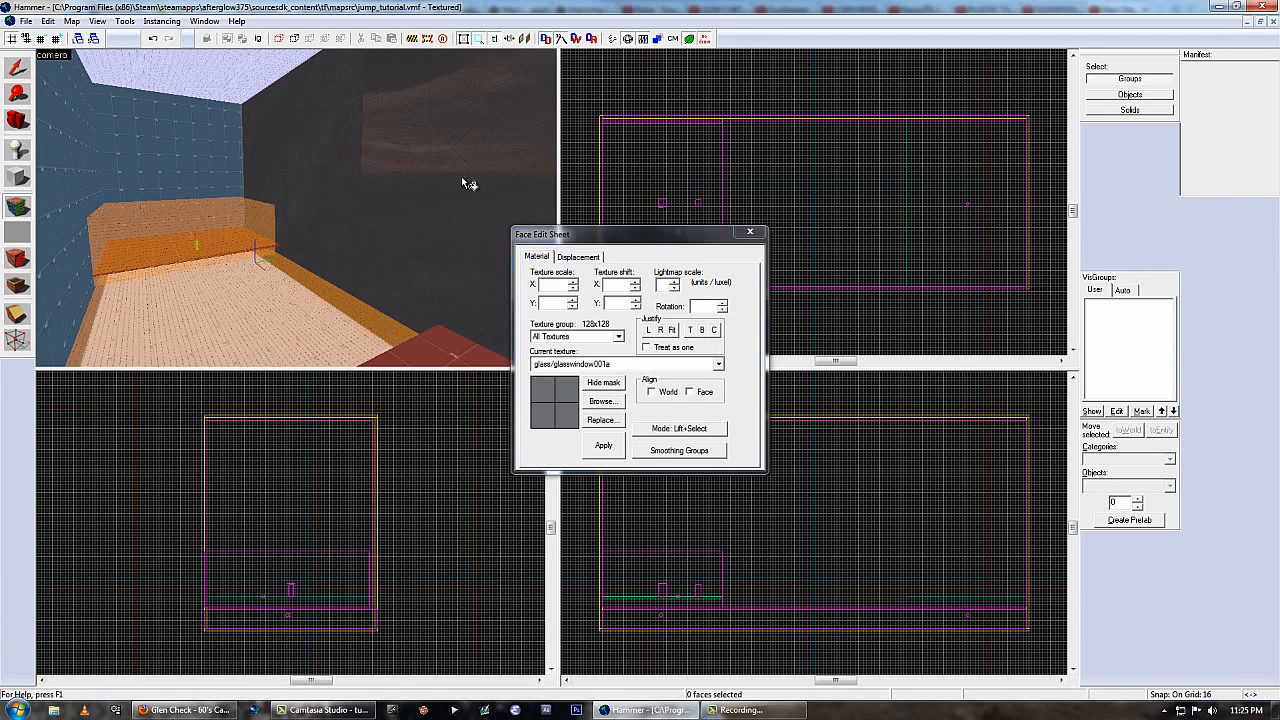
key(shift+a)
drag(296, 207, 420, 212)
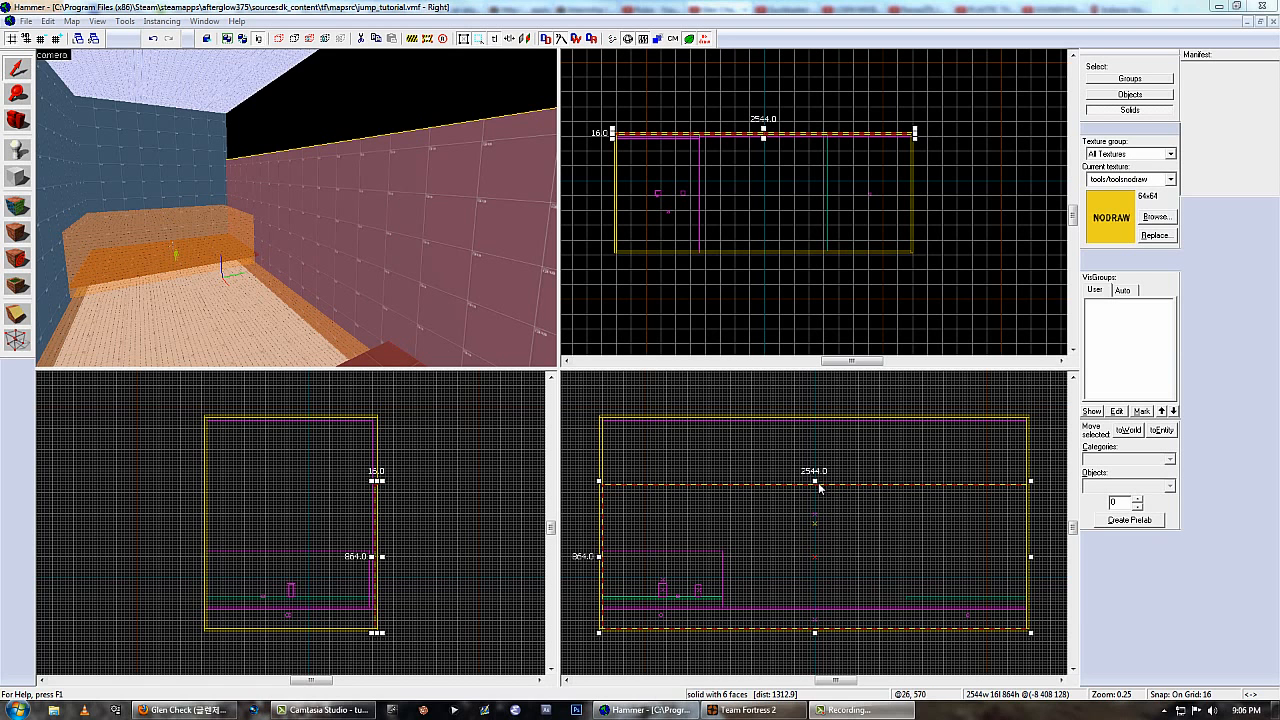
Raise the long side wall's top edge to a height of 1264 units and switch the selection mode to groups.
drag(815, 482, 815, 414)
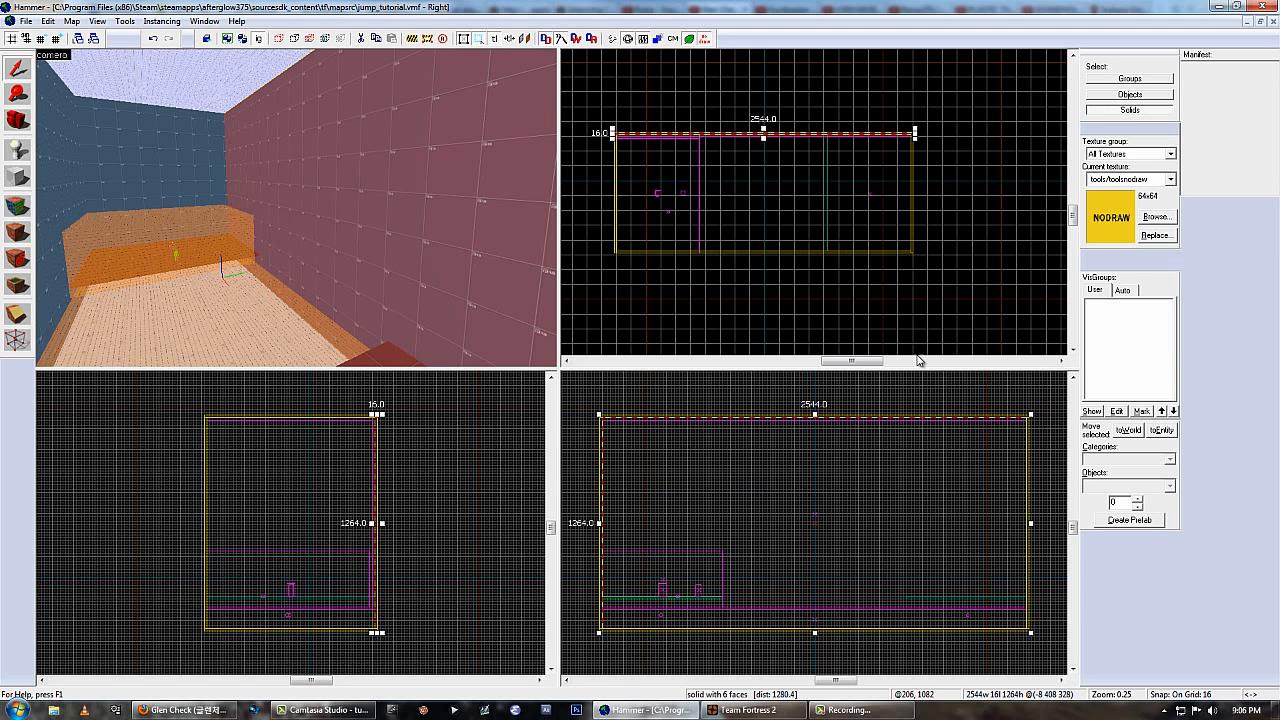
click(1129, 80)
Select the trigger_teleport covering the floor and move its origin outside the room, beyond the long side wall.
click(230, 287)
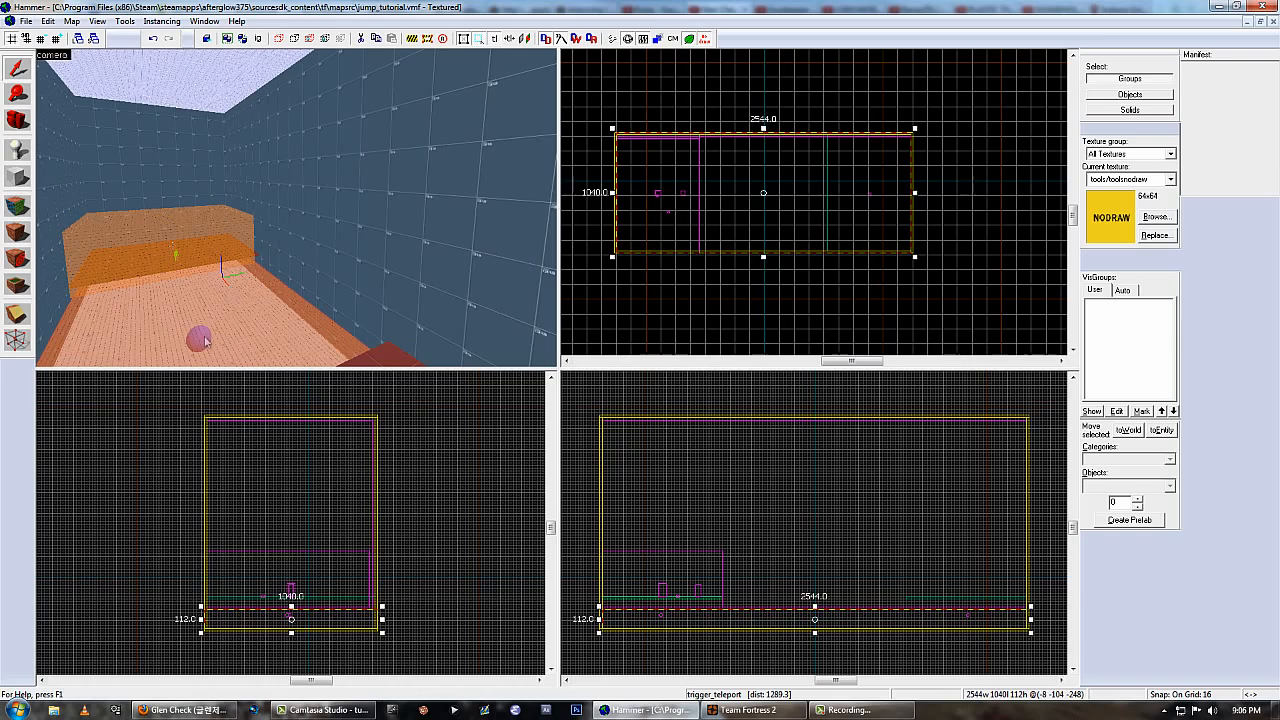
key(z)
key(w)
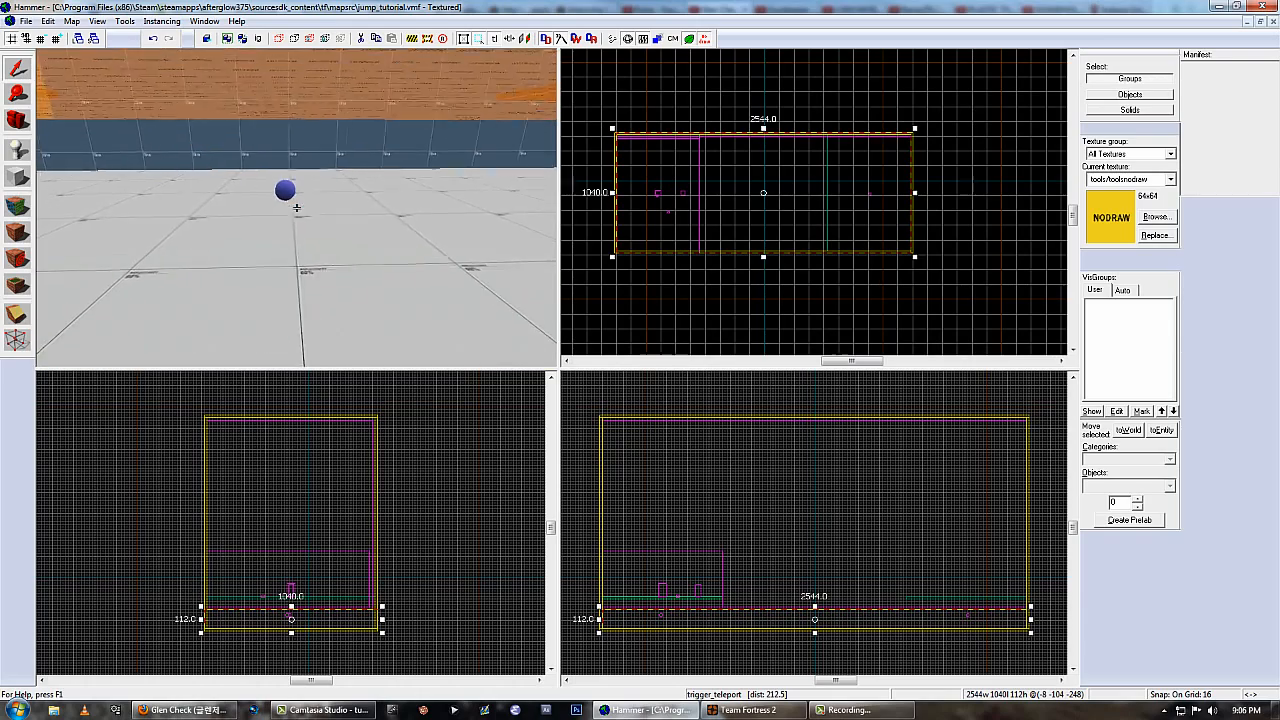
key(z)
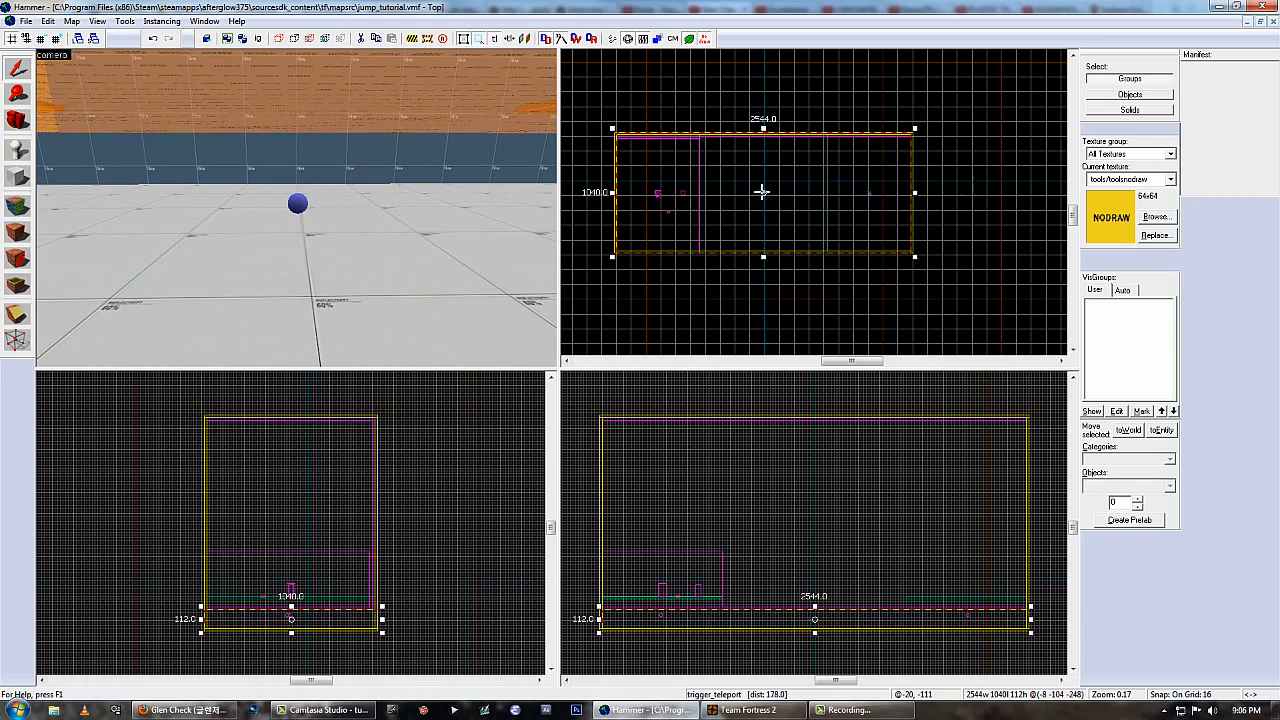
drag(762, 192, 772, 103)
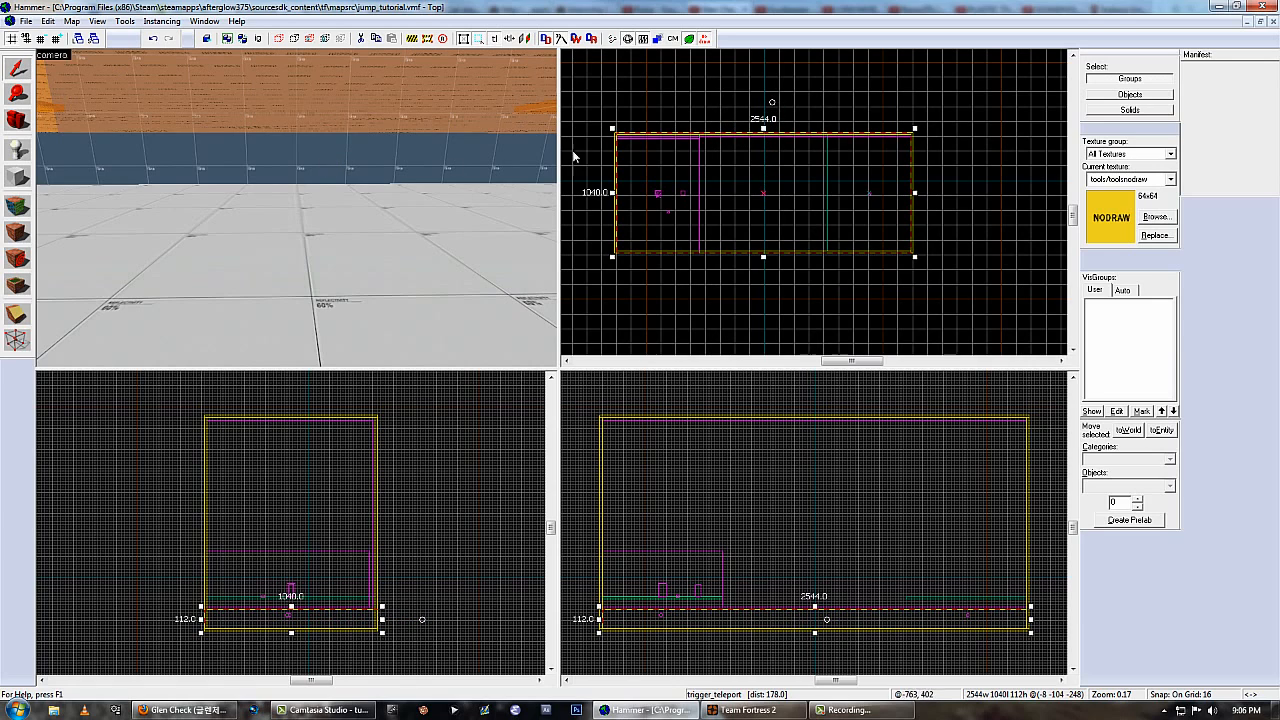
key(z)
key(w)
key(z)
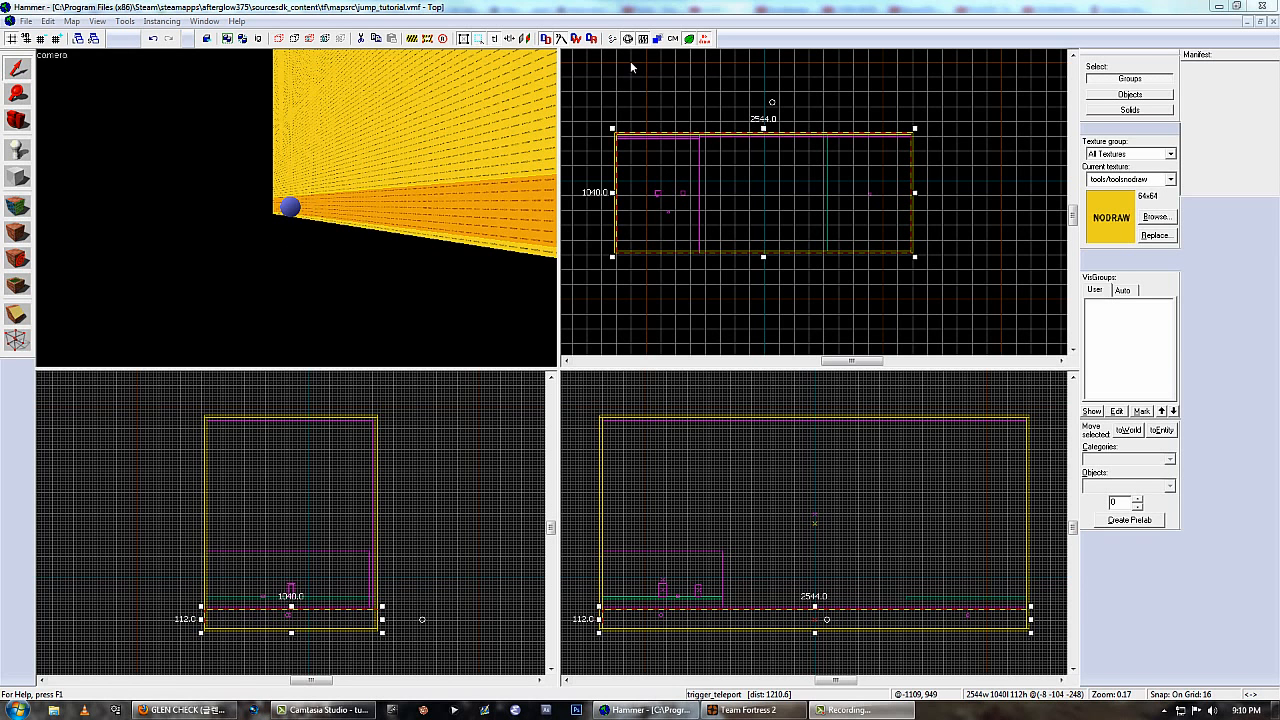
Compile the map with Run BSP at Normal, Run VIS at Fast and Run RAD set to No, without launching the game.
click(613, 40)
drag(596, 222, 426, 271)
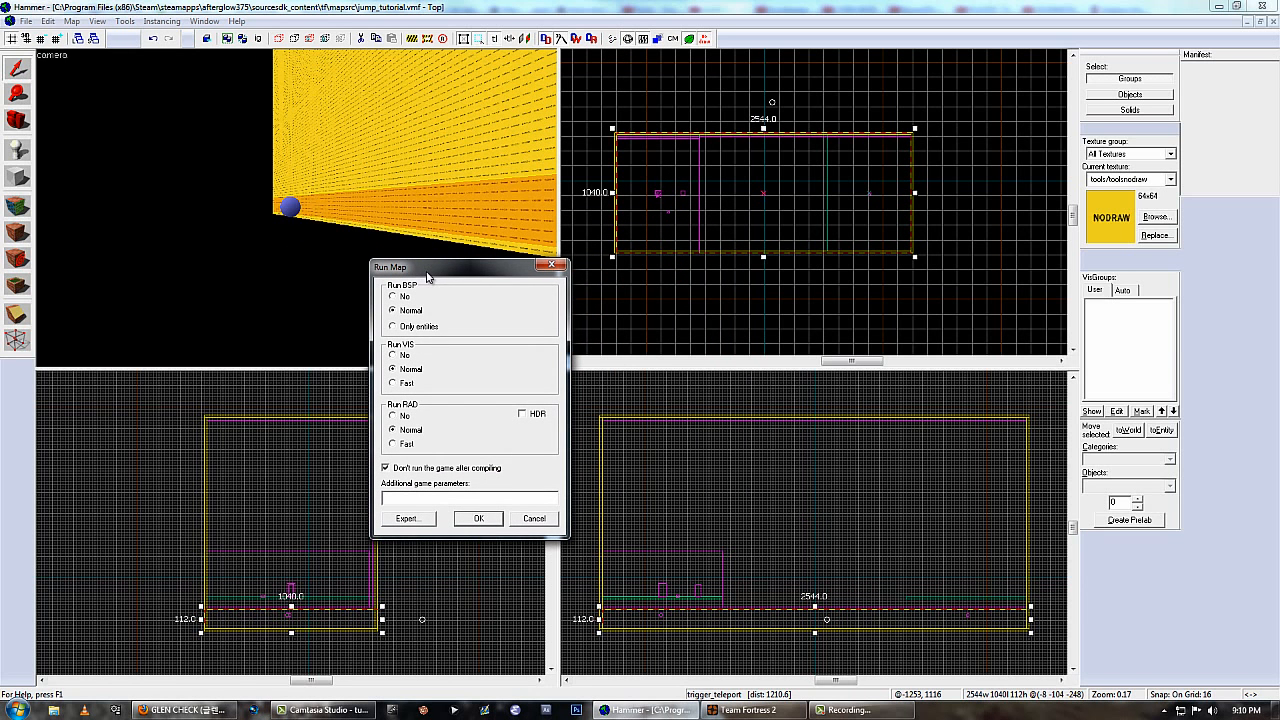
click(406, 416)
click(401, 384)
click(479, 518)
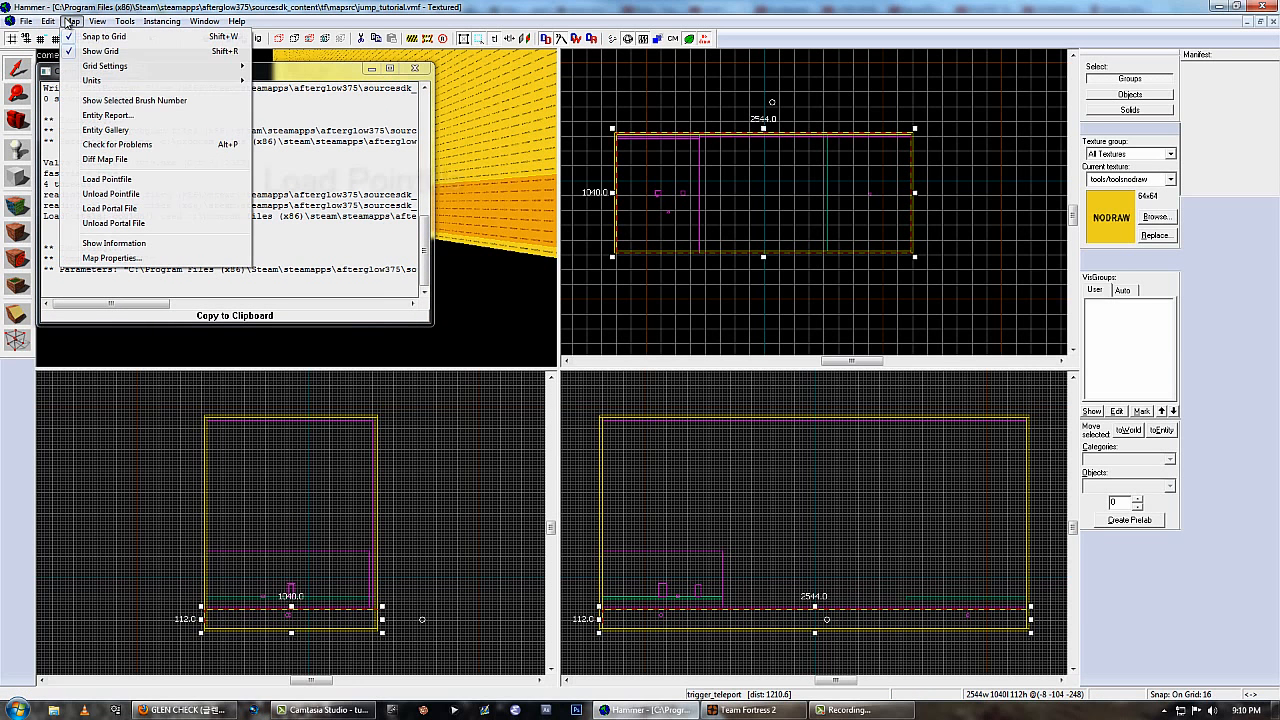
Load the map's default pointfile, jump_tutorial.lin, and close the compile log.
click(71, 21)
click(107, 179)
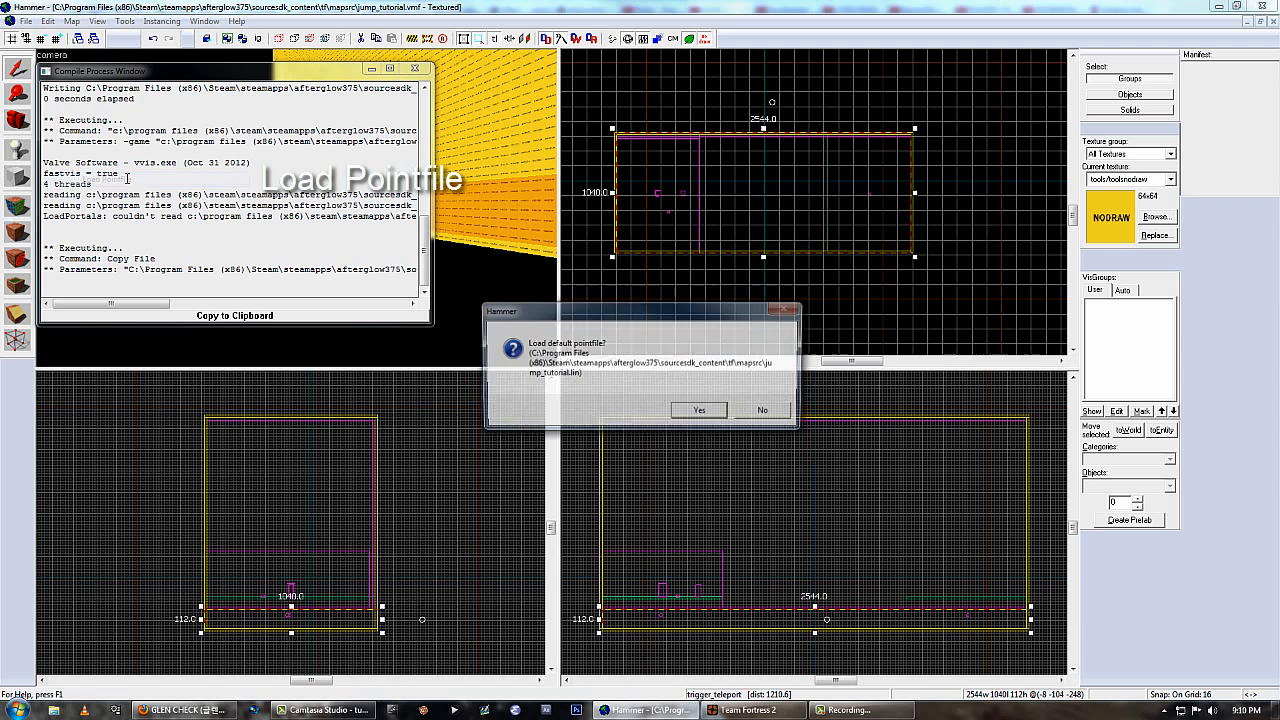
drag(603, 318, 578, 309)
click(675, 402)
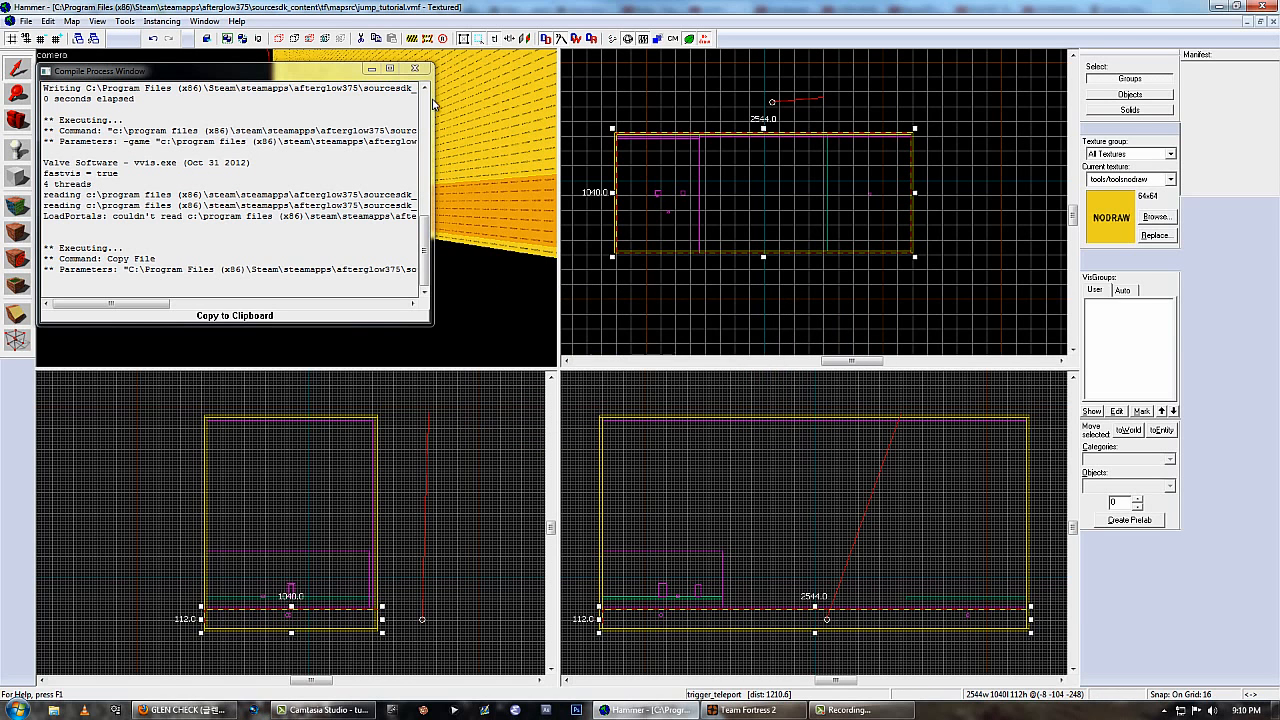
click(423, 68)
Follow the red leak line to its source and move the trigger_teleport's origin back inside the room, near its centre.
key(z)
key(w)
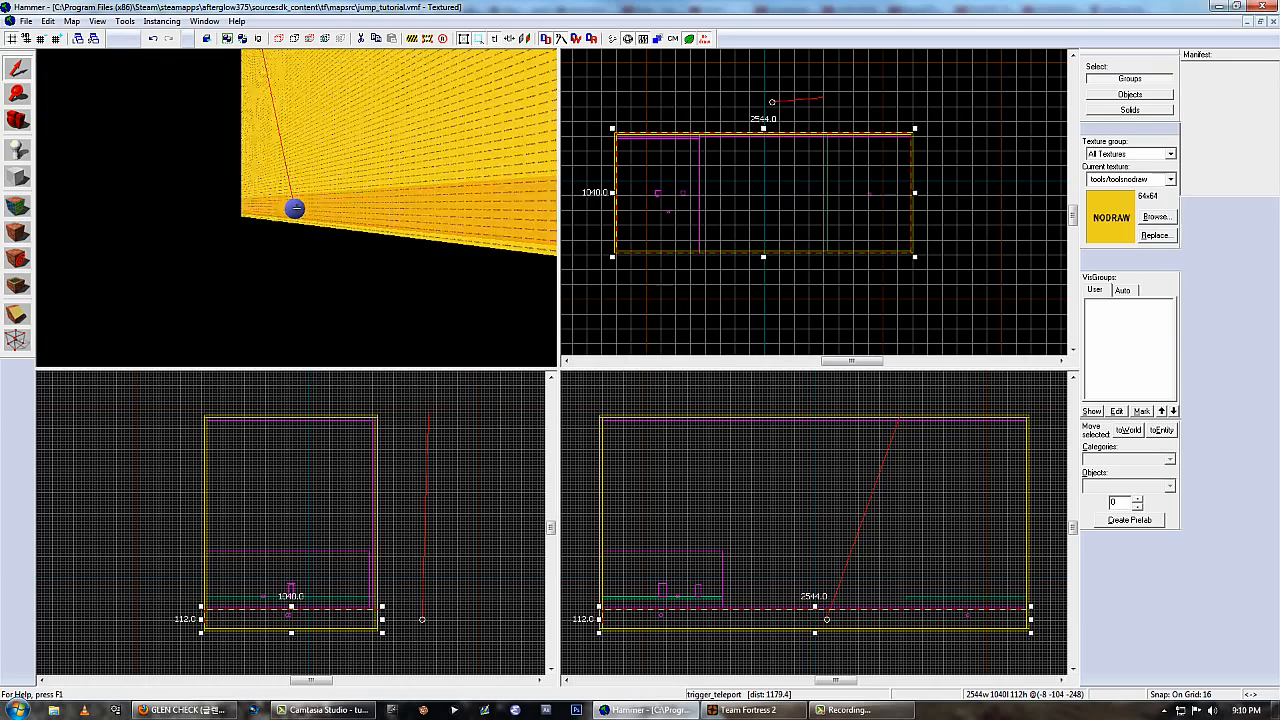
key(a)
key(w)
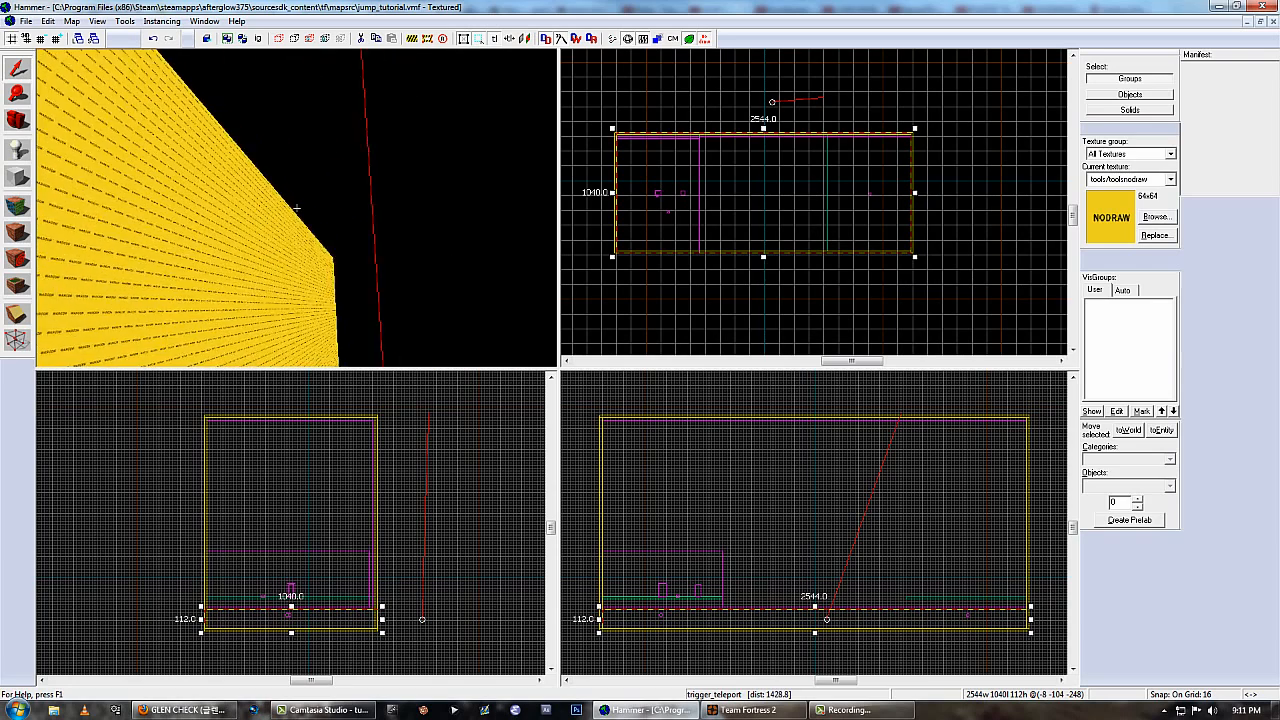
key(z)
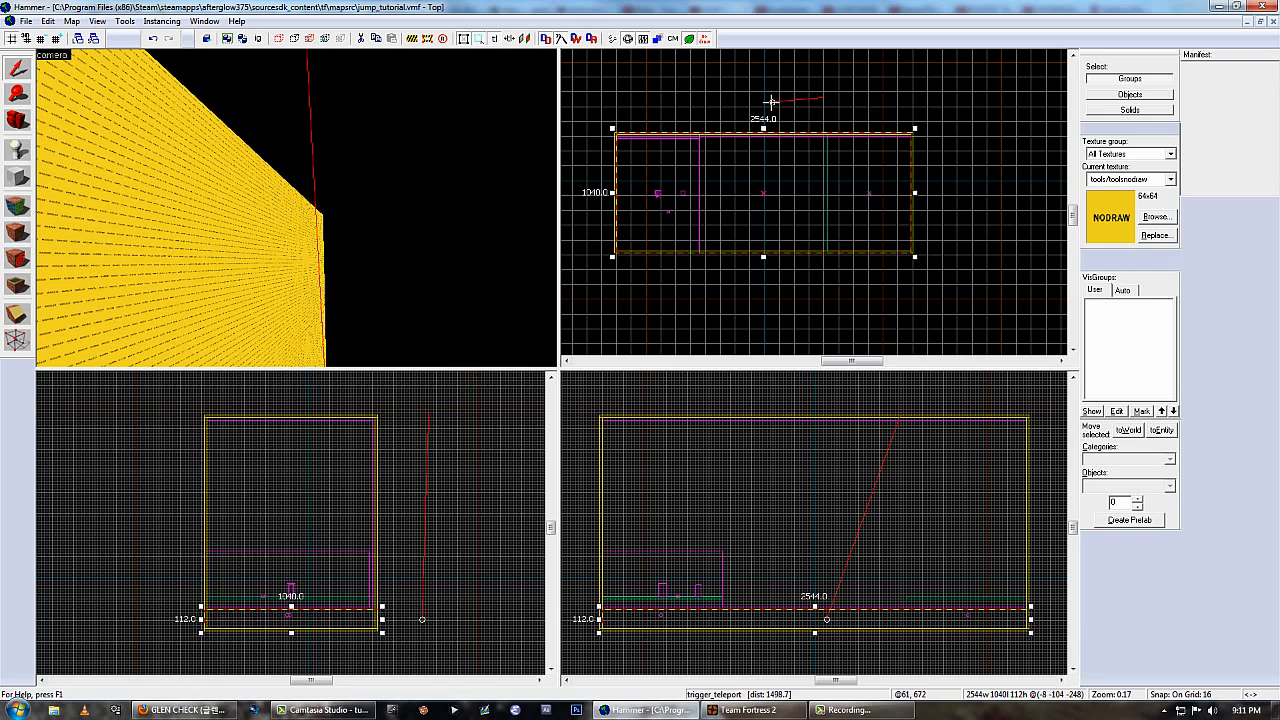
drag(771, 102, 763, 189)
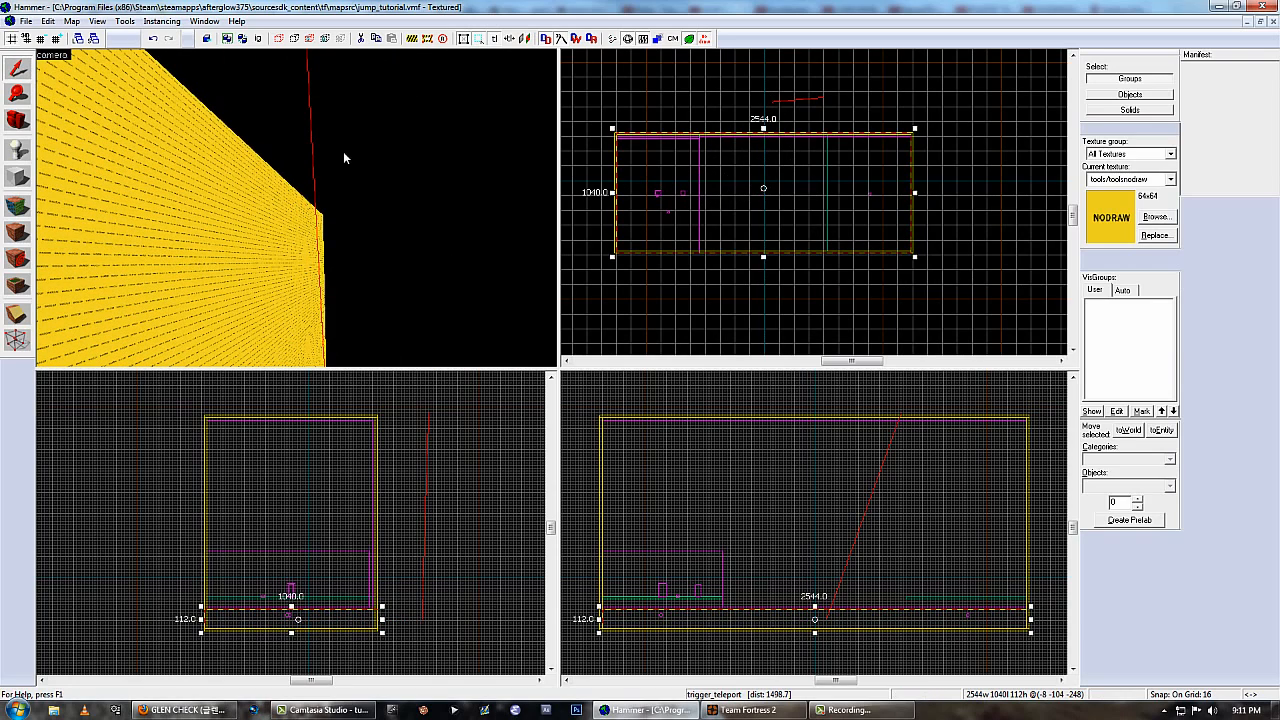
Recompile the map with Run VIS at Fast and Run RAD set to No, and check for a leak by loading the pointfile.
click(627, 38)
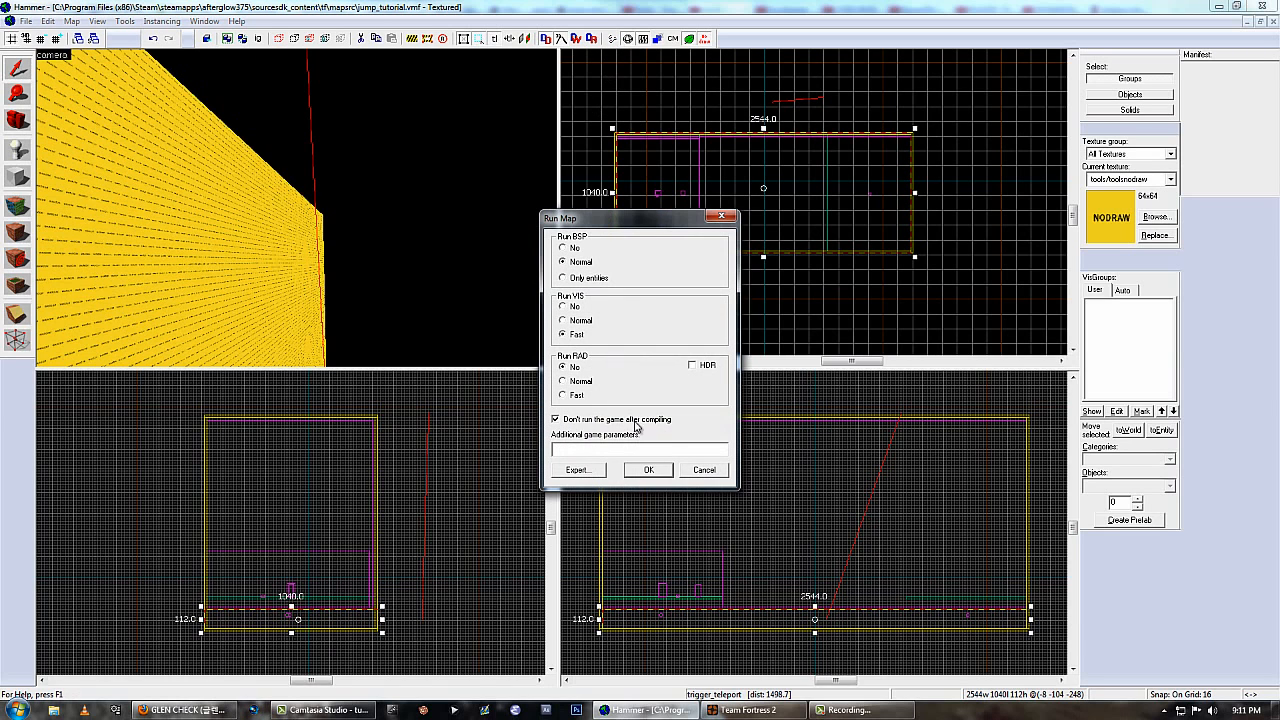
click(647, 469)
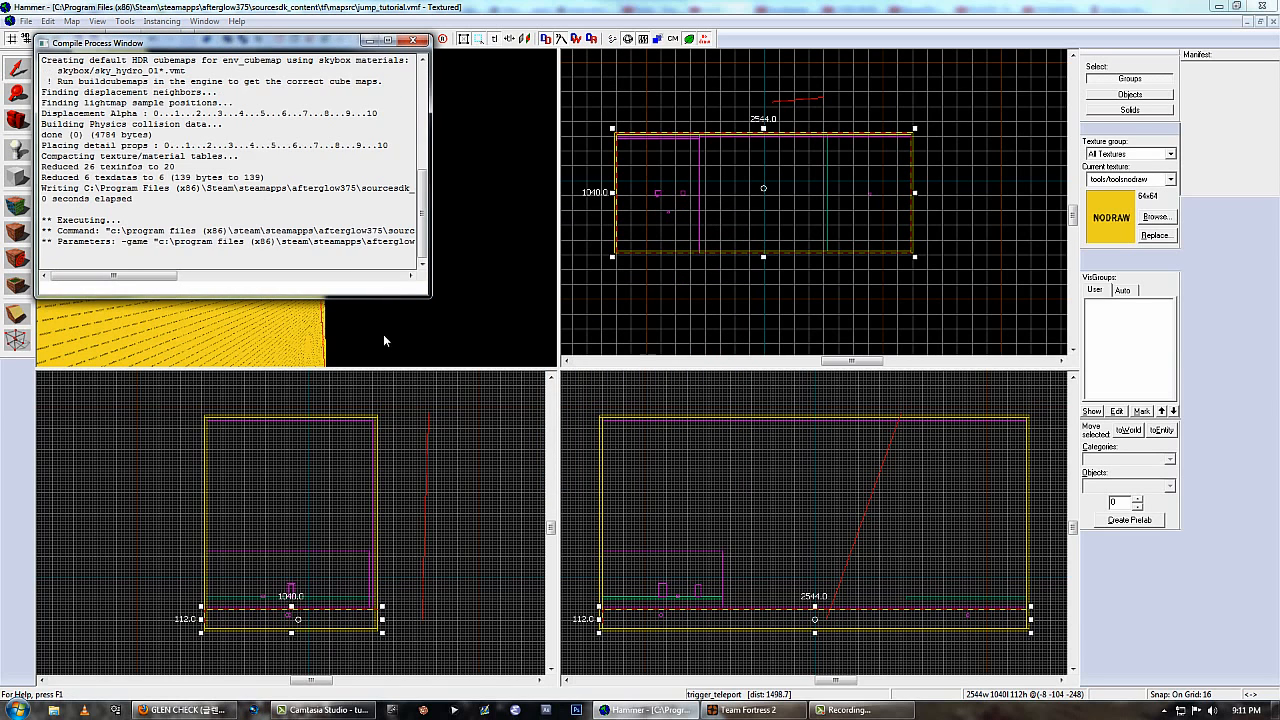
click(72, 21)
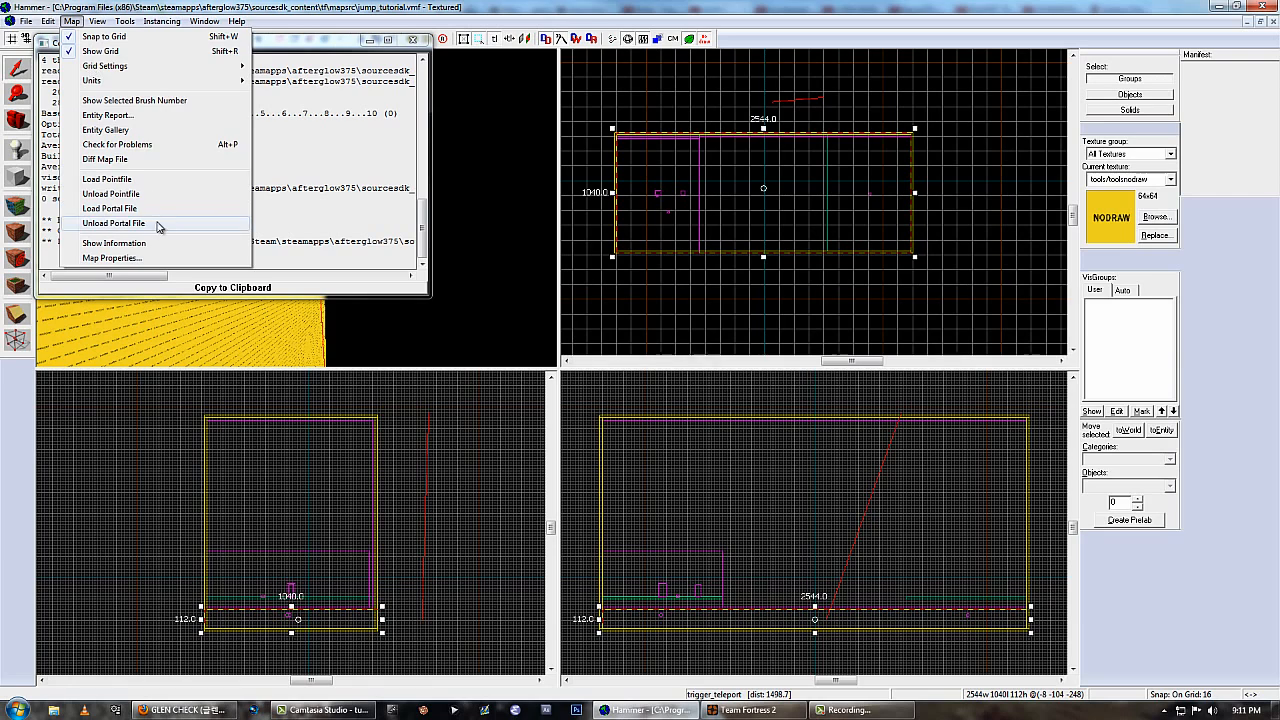
click(155, 180)
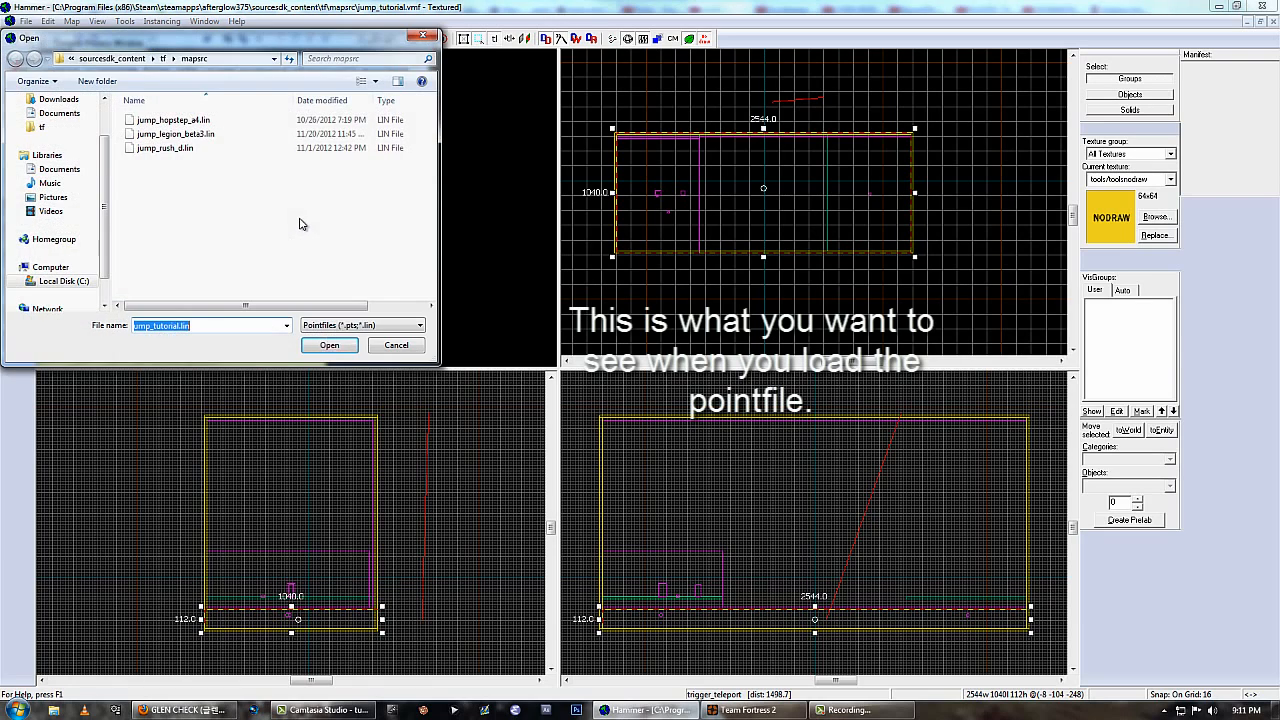
drag(260, 43, 743, 167)
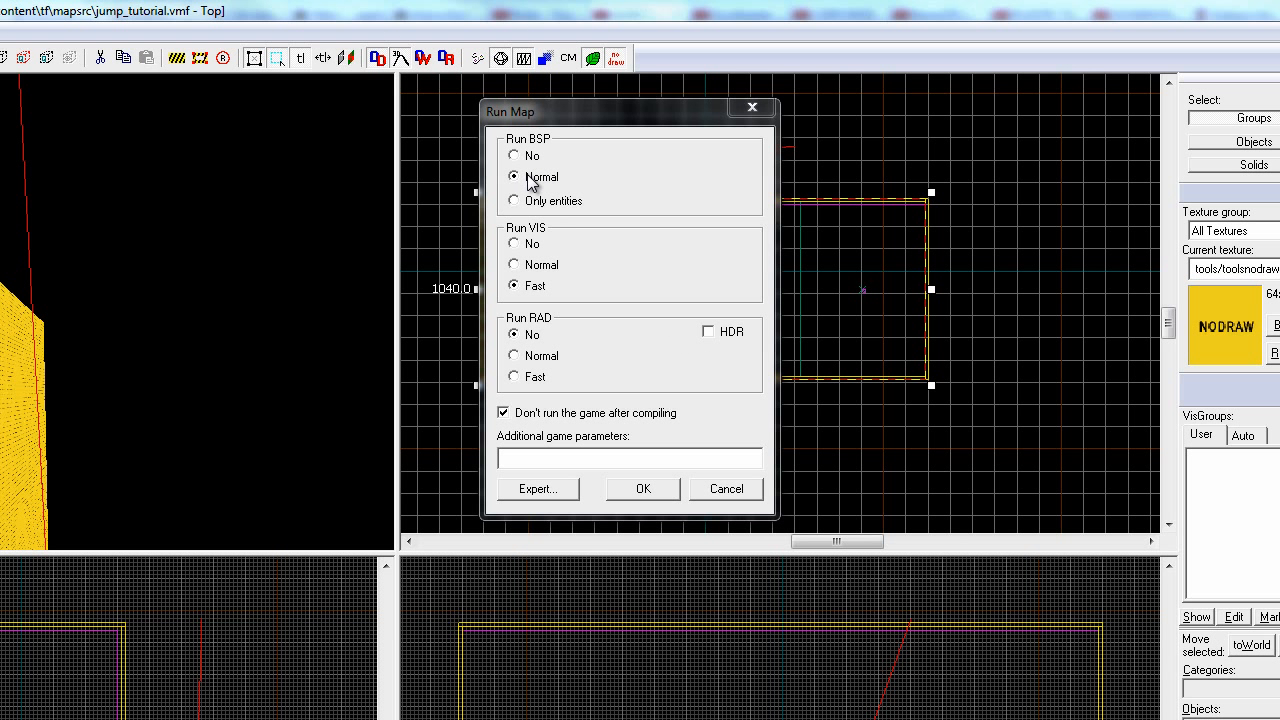
Try the Normal option for Run VIS in the compile settings and return it to Fast.
click(527, 266)
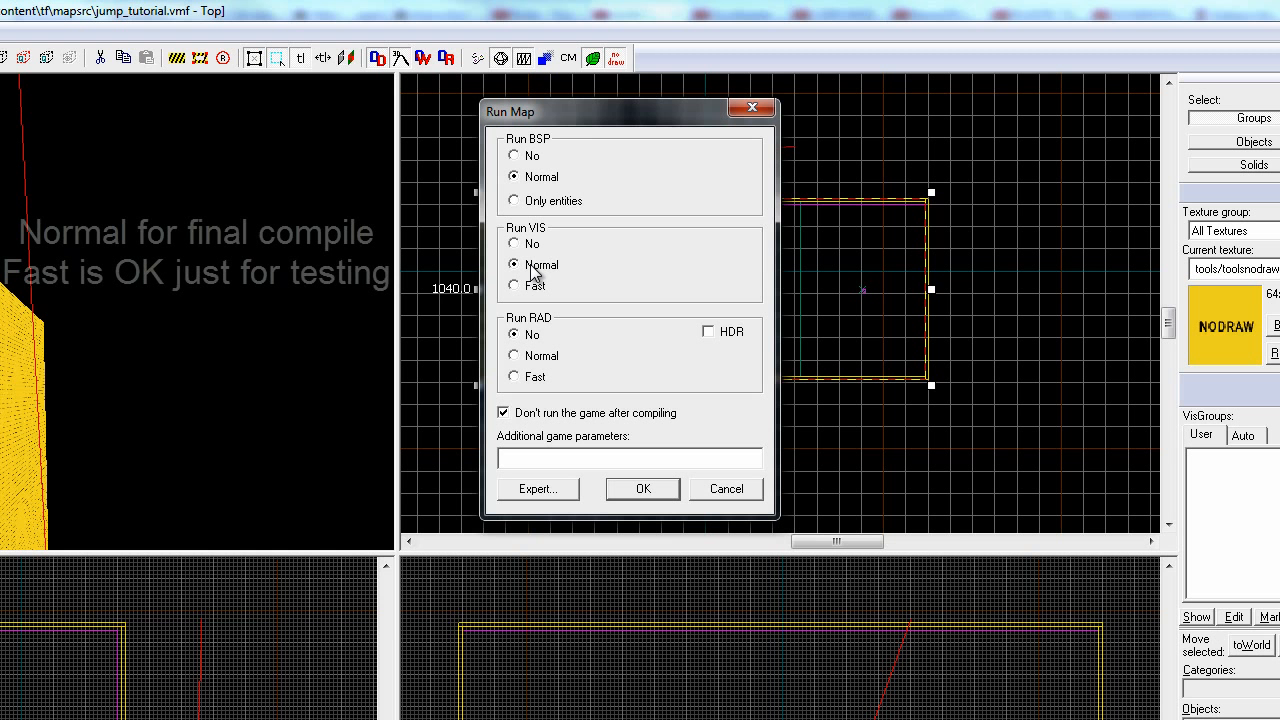
click(536, 287)
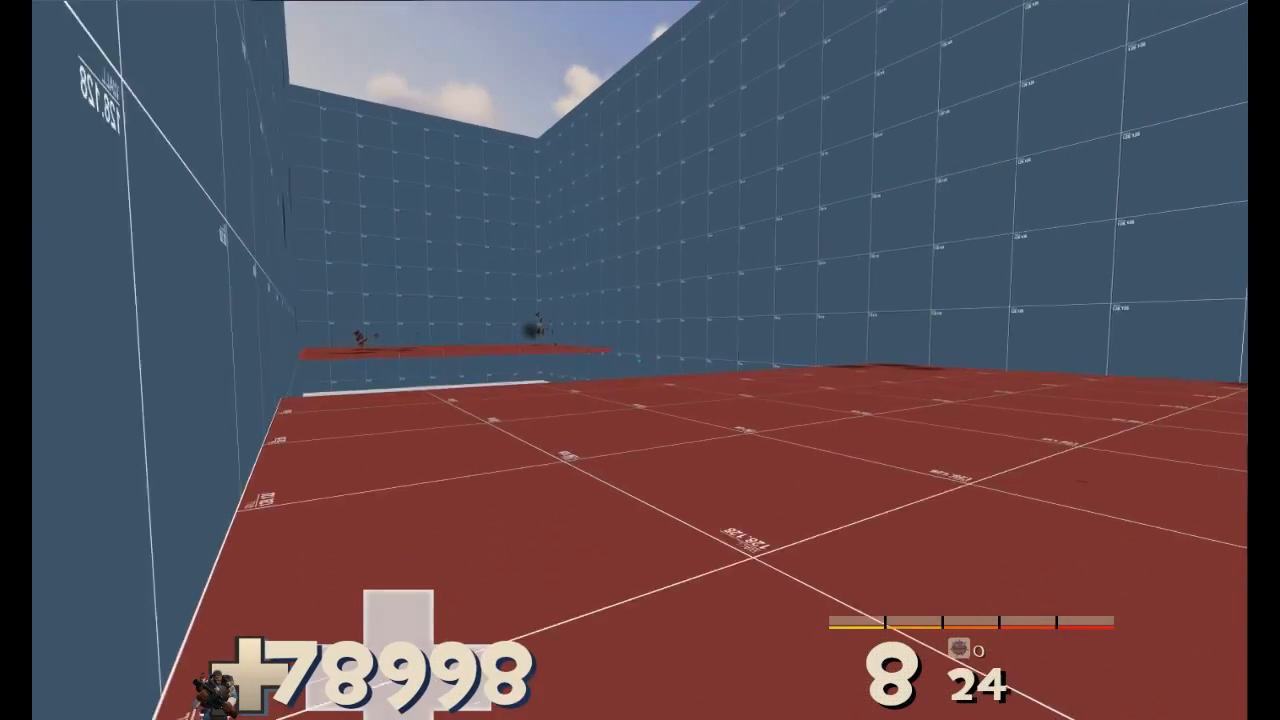
key(w)
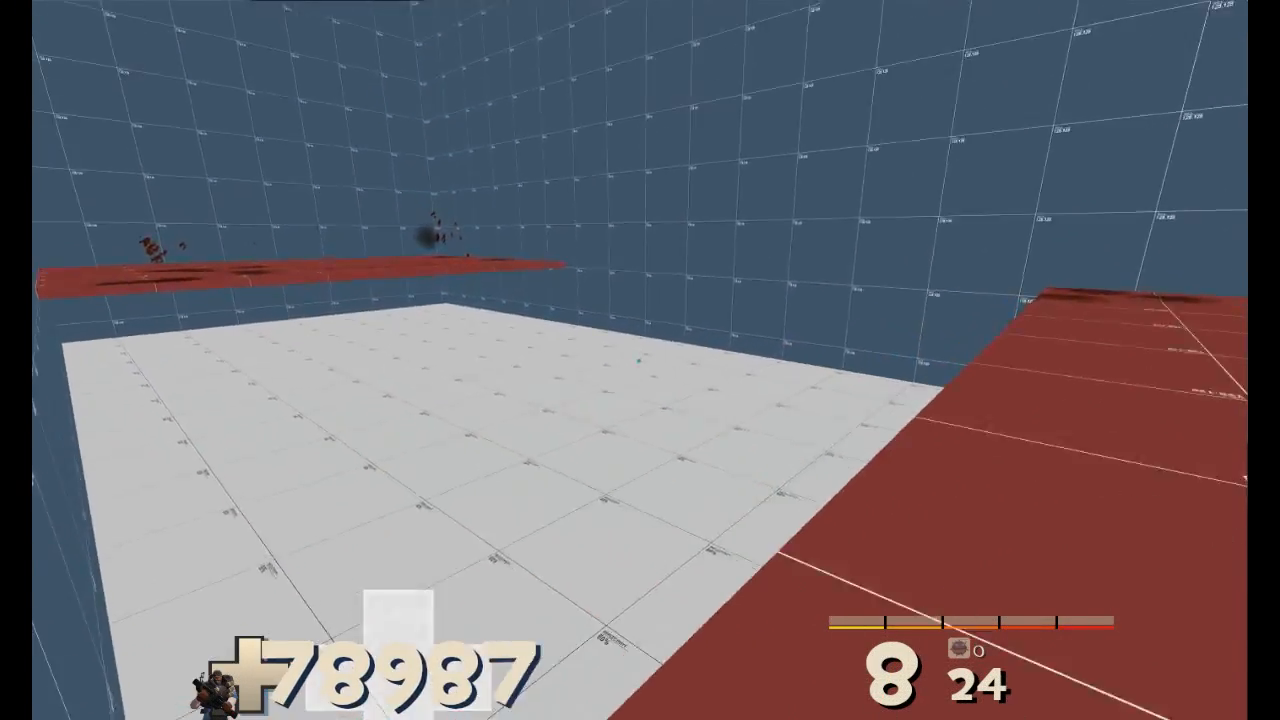
key(ctrl)
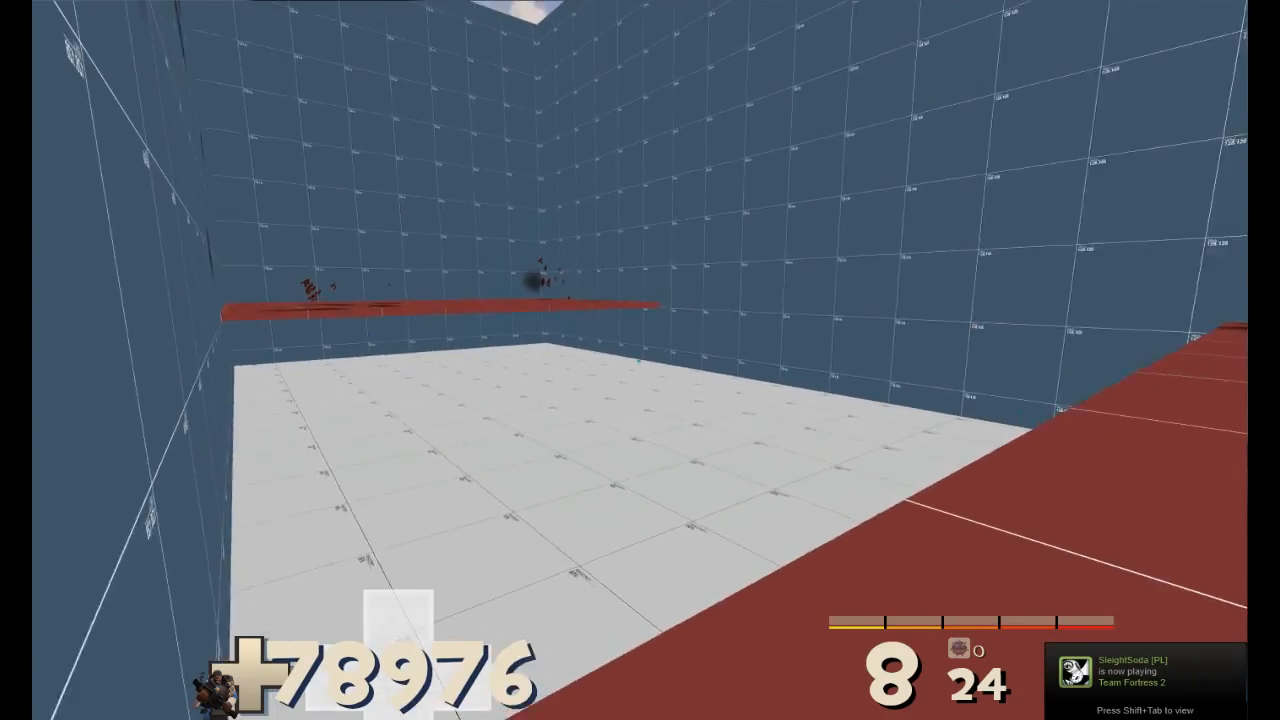
key(w)
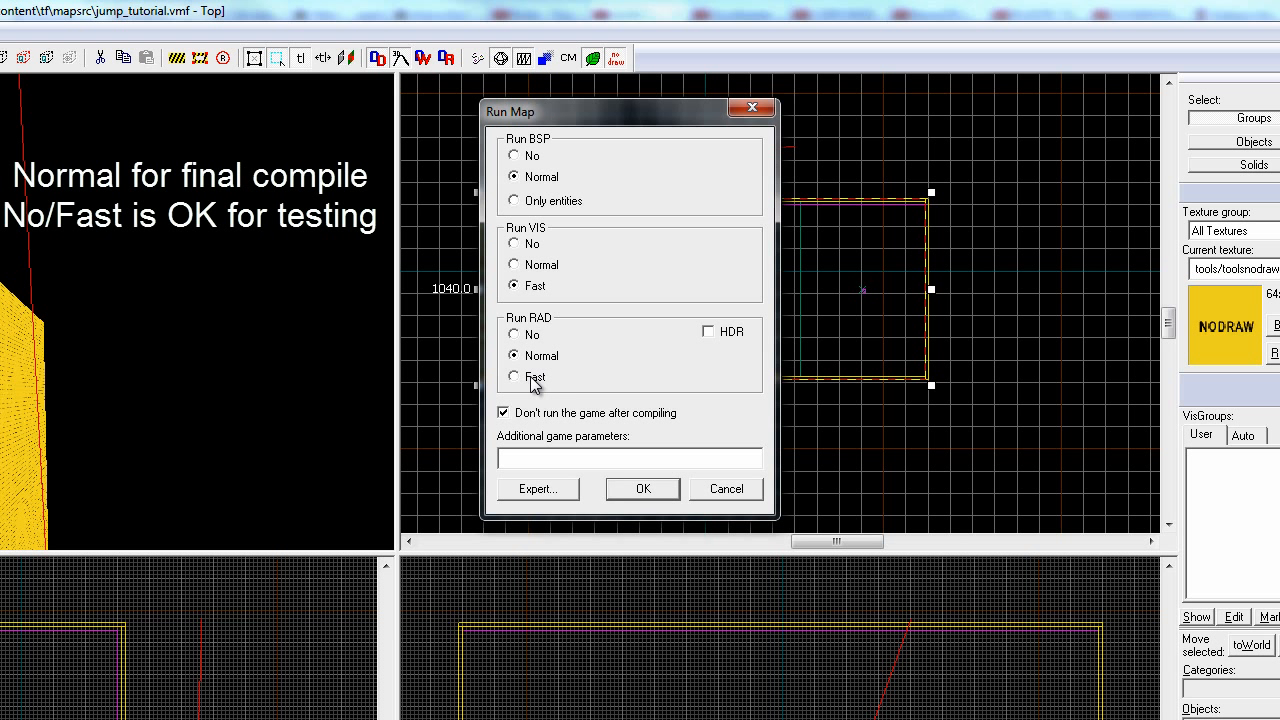
Set both Run RAD and Run VIS to Normal in the compile settings for the final compile.
click(536, 380)
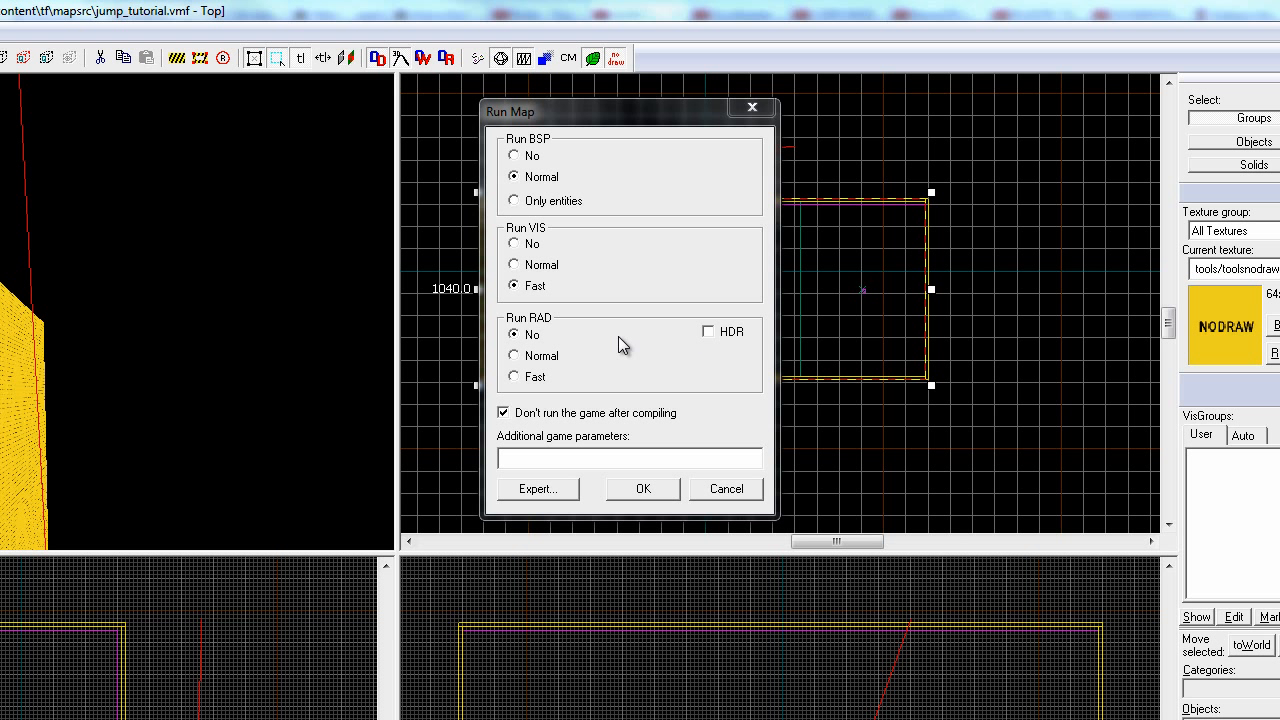
click(522, 379)
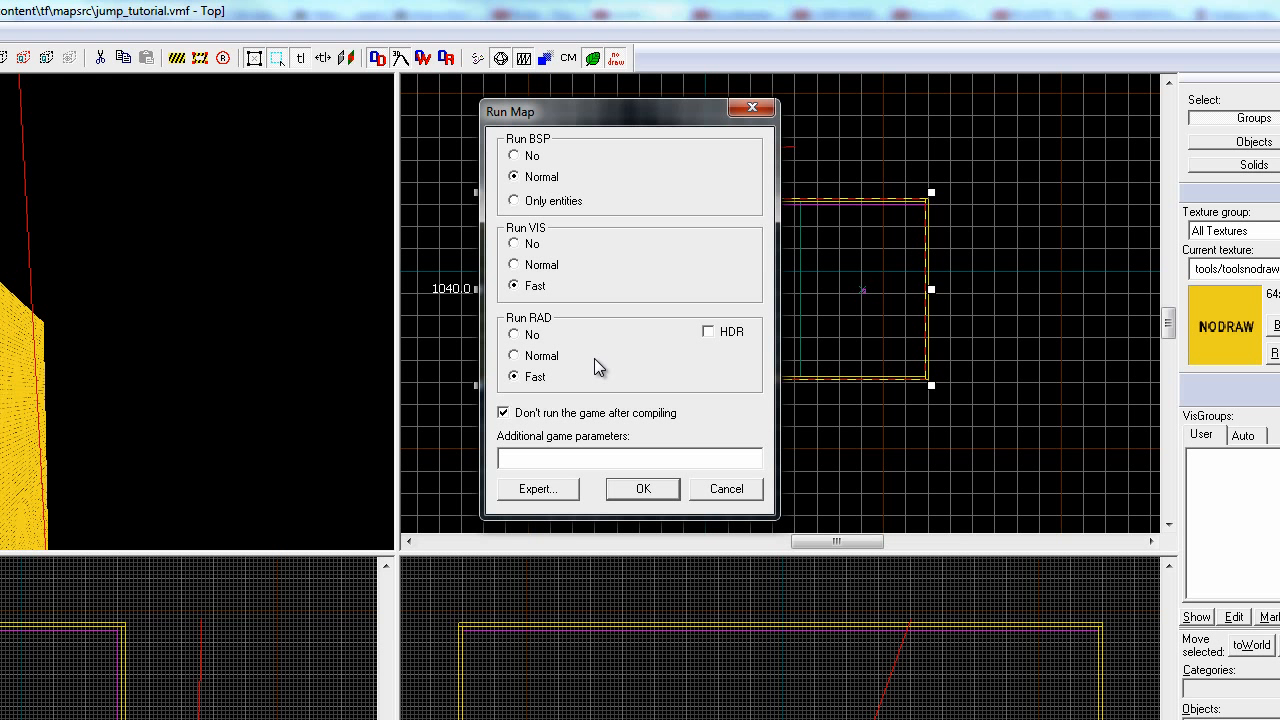
click(530, 358)
click(530, 266)
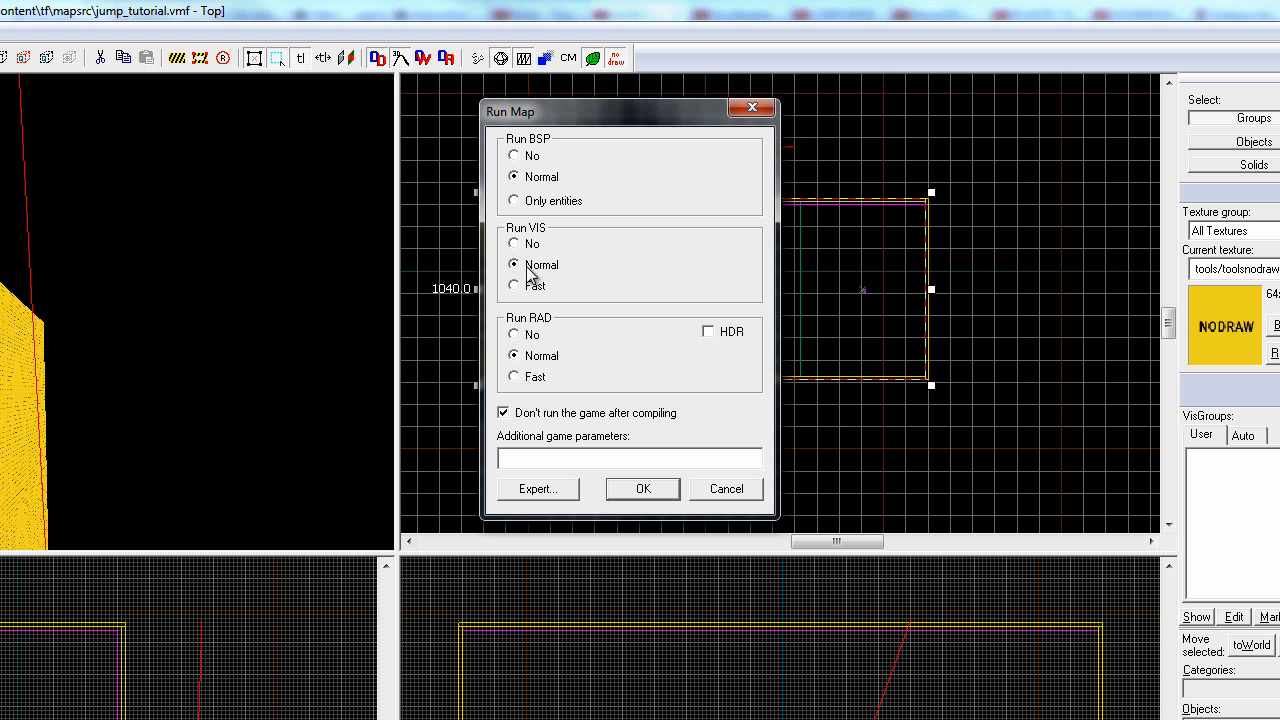